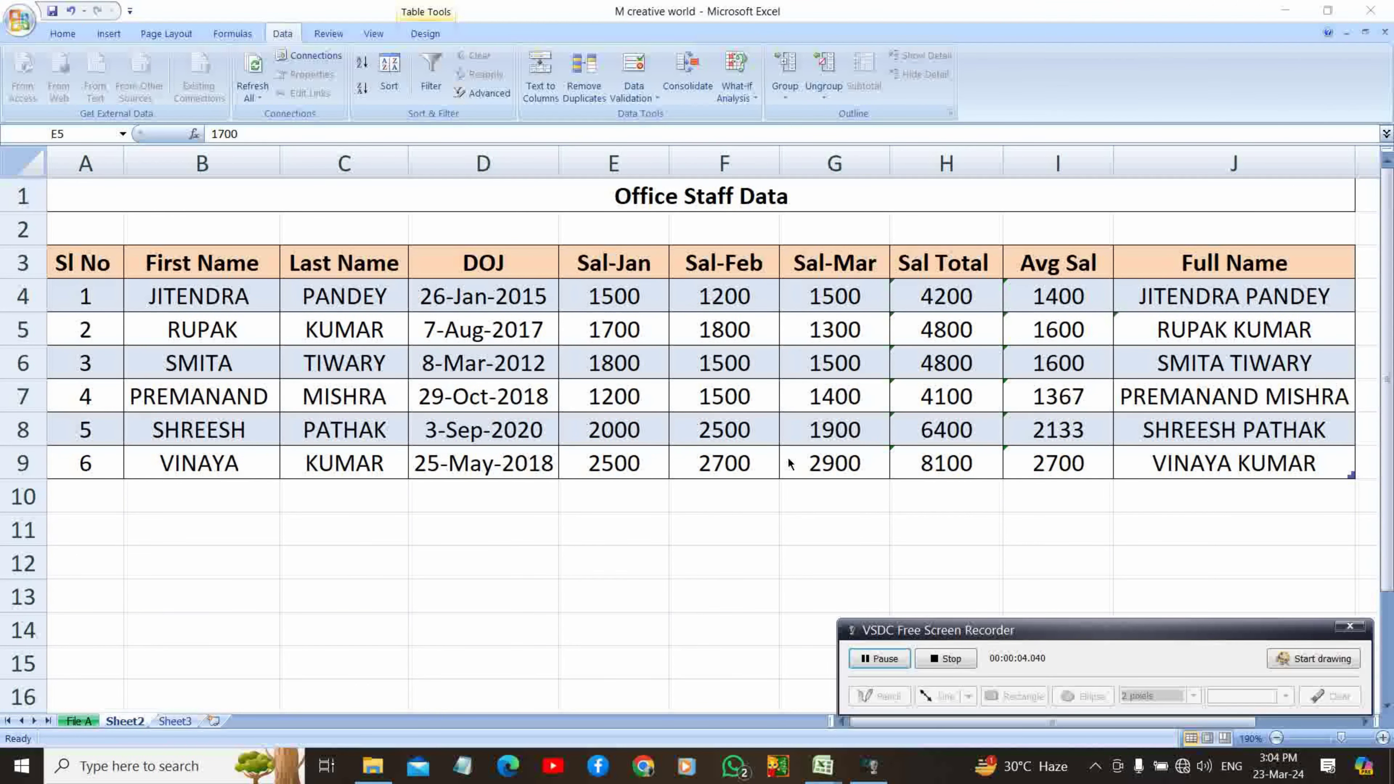
Select the DOJ, Sal-Jan and Last Name headers and cells F4, D5 and E5 in the staff table
left_click(510, 271)
left_click(604, 274)
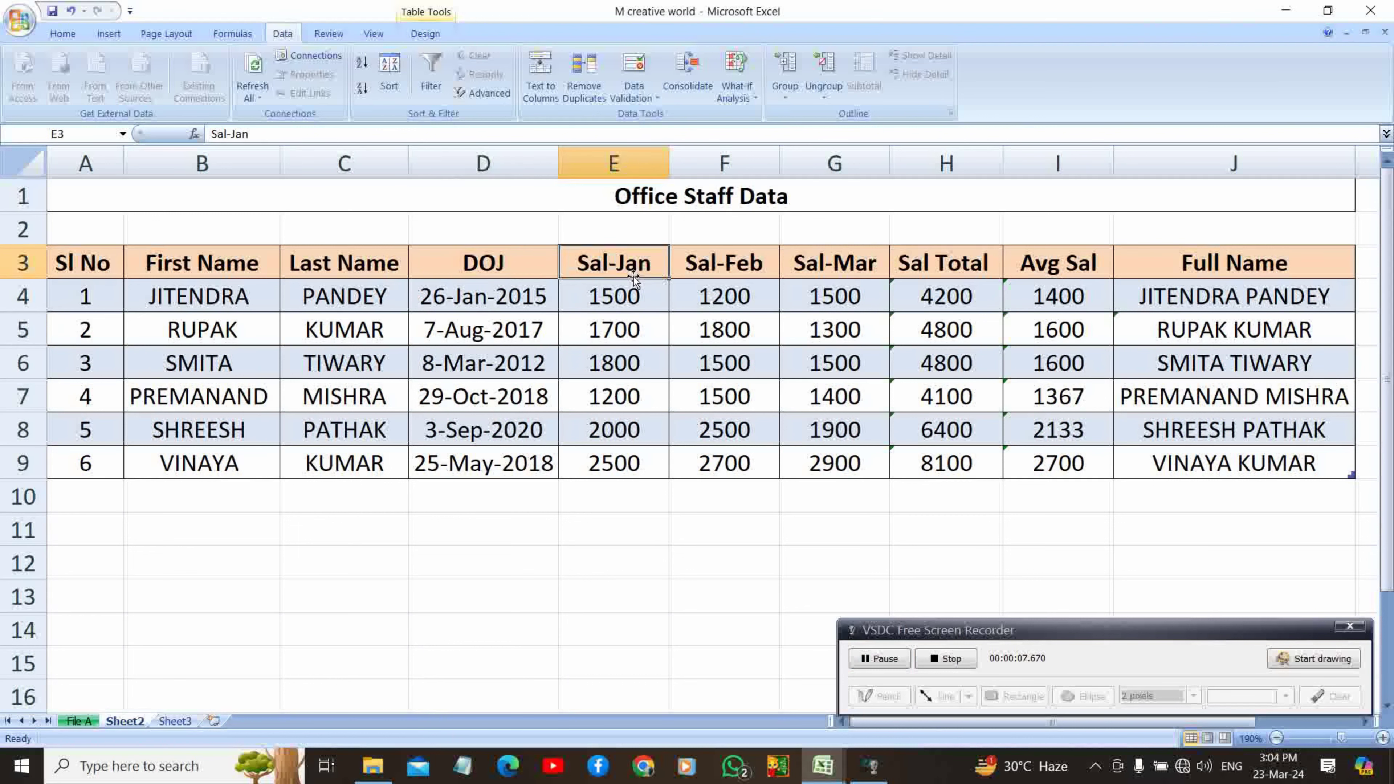
left_click(680, 283)
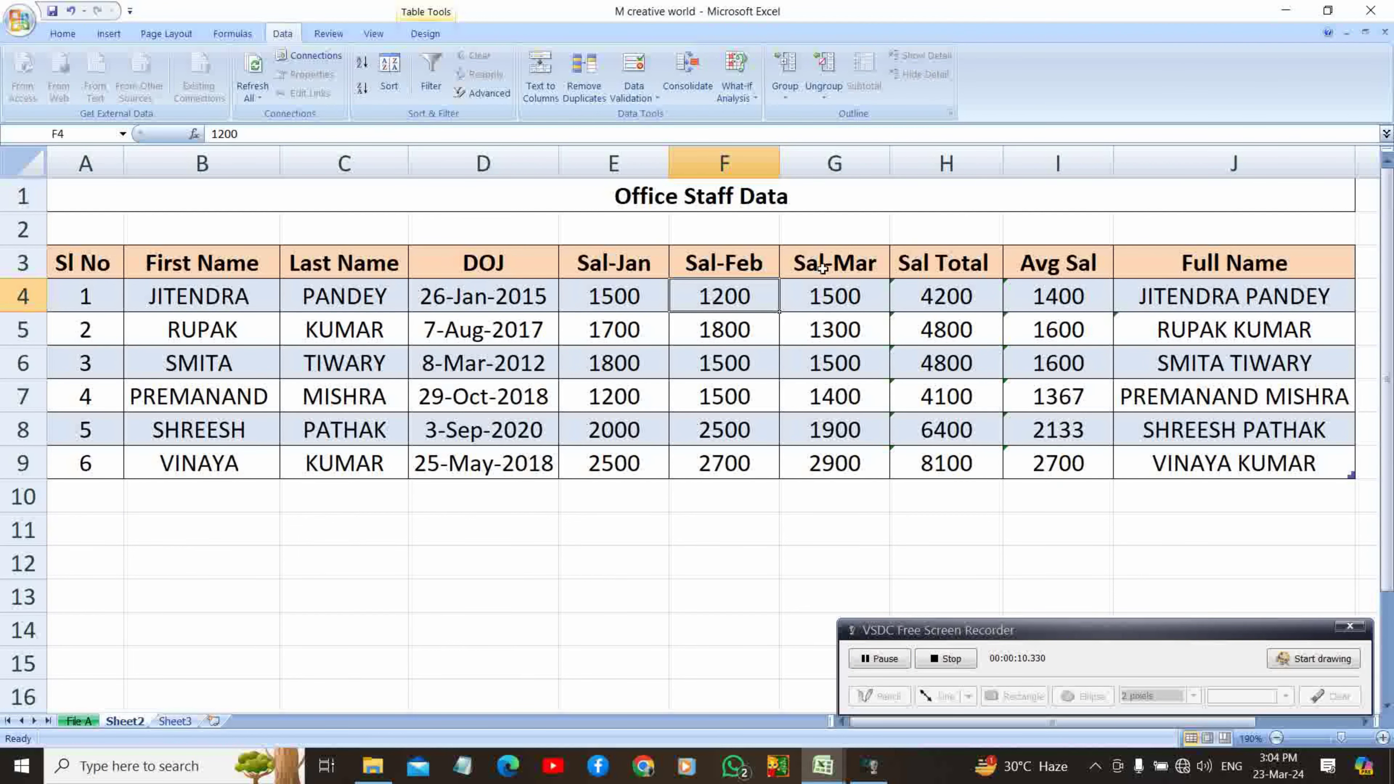
left_click(324, 266)
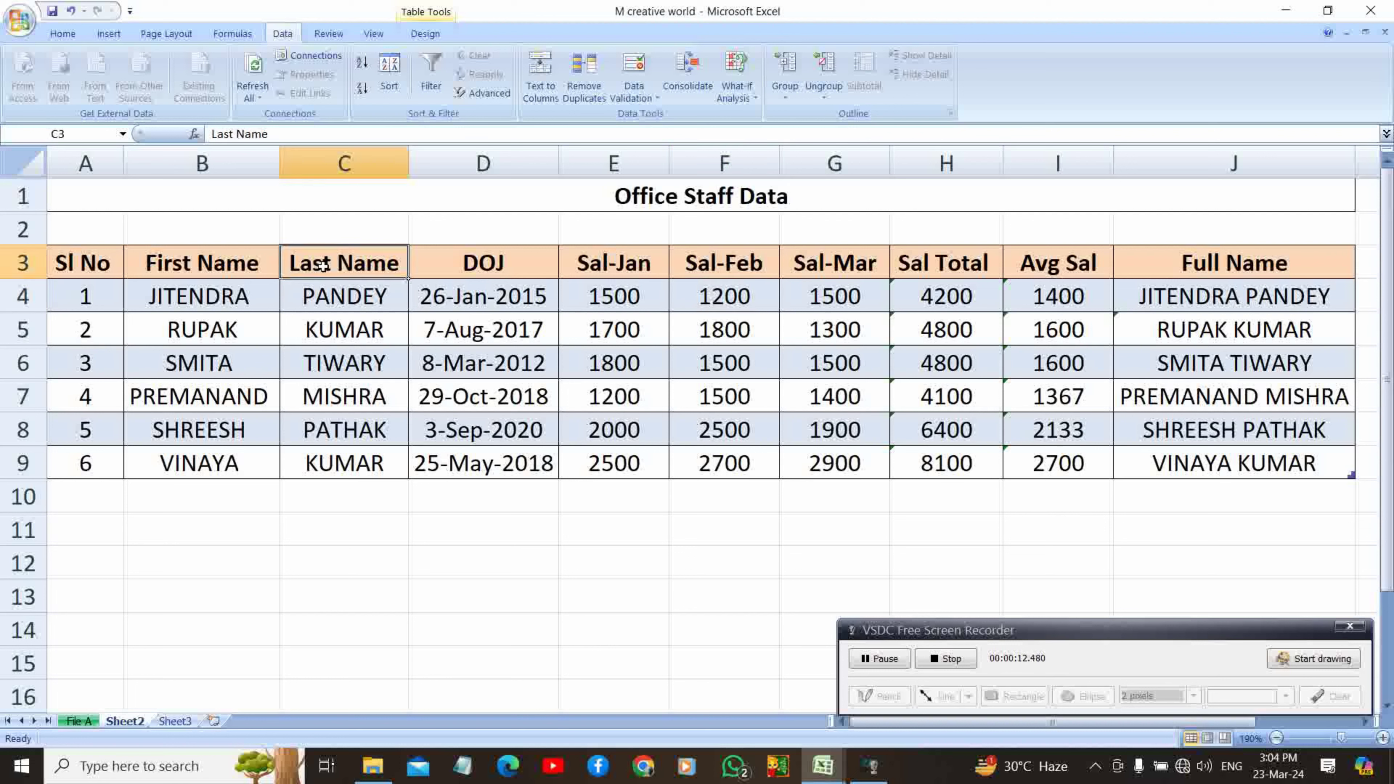
left_click(416, 320)
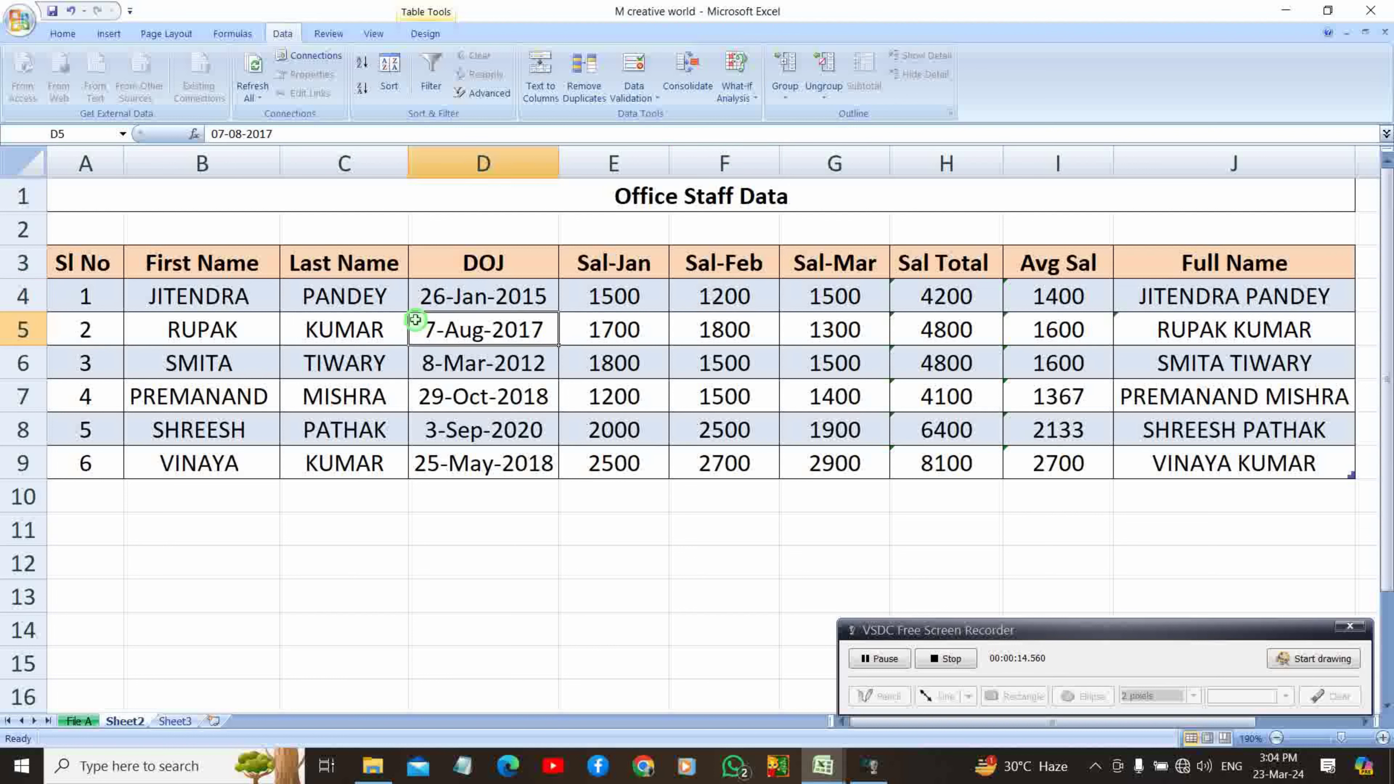
left_click(584, 314)
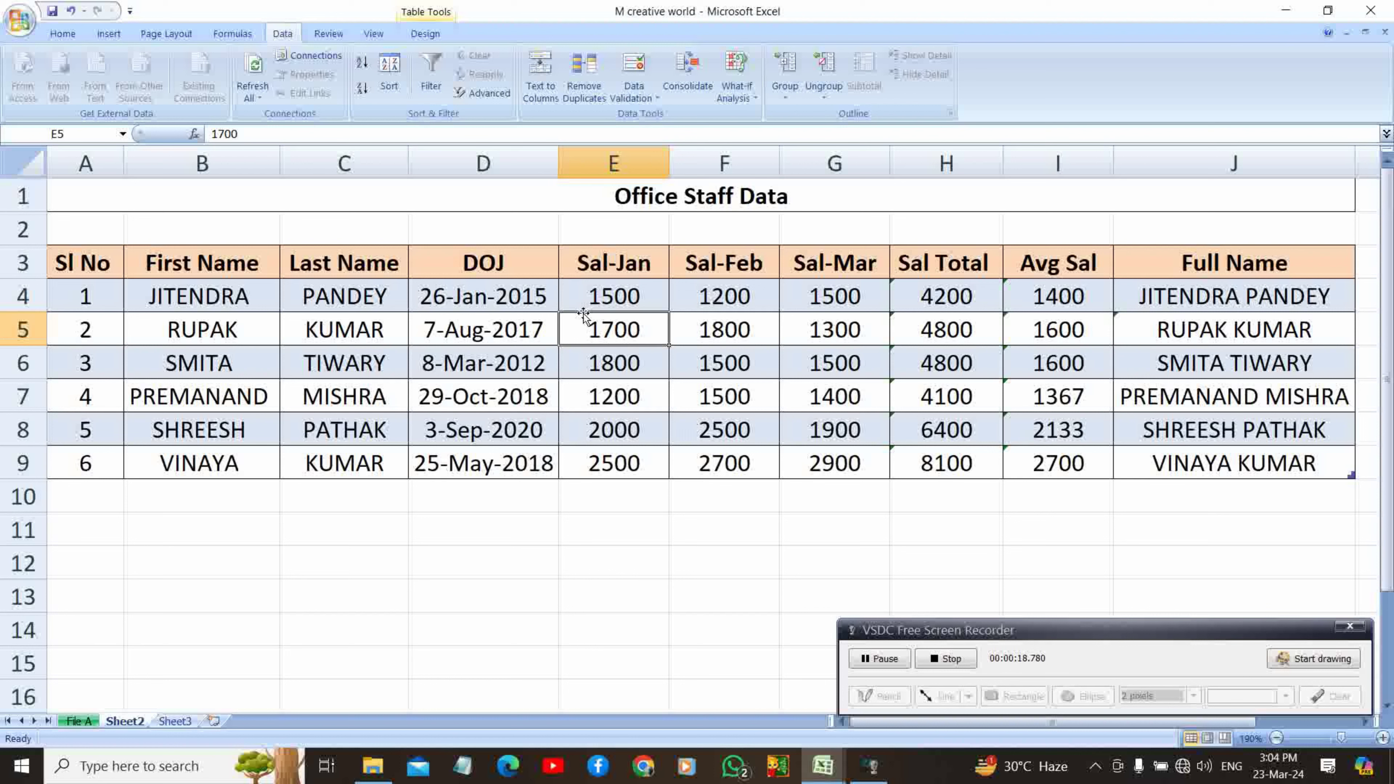
left_click(491, 276)
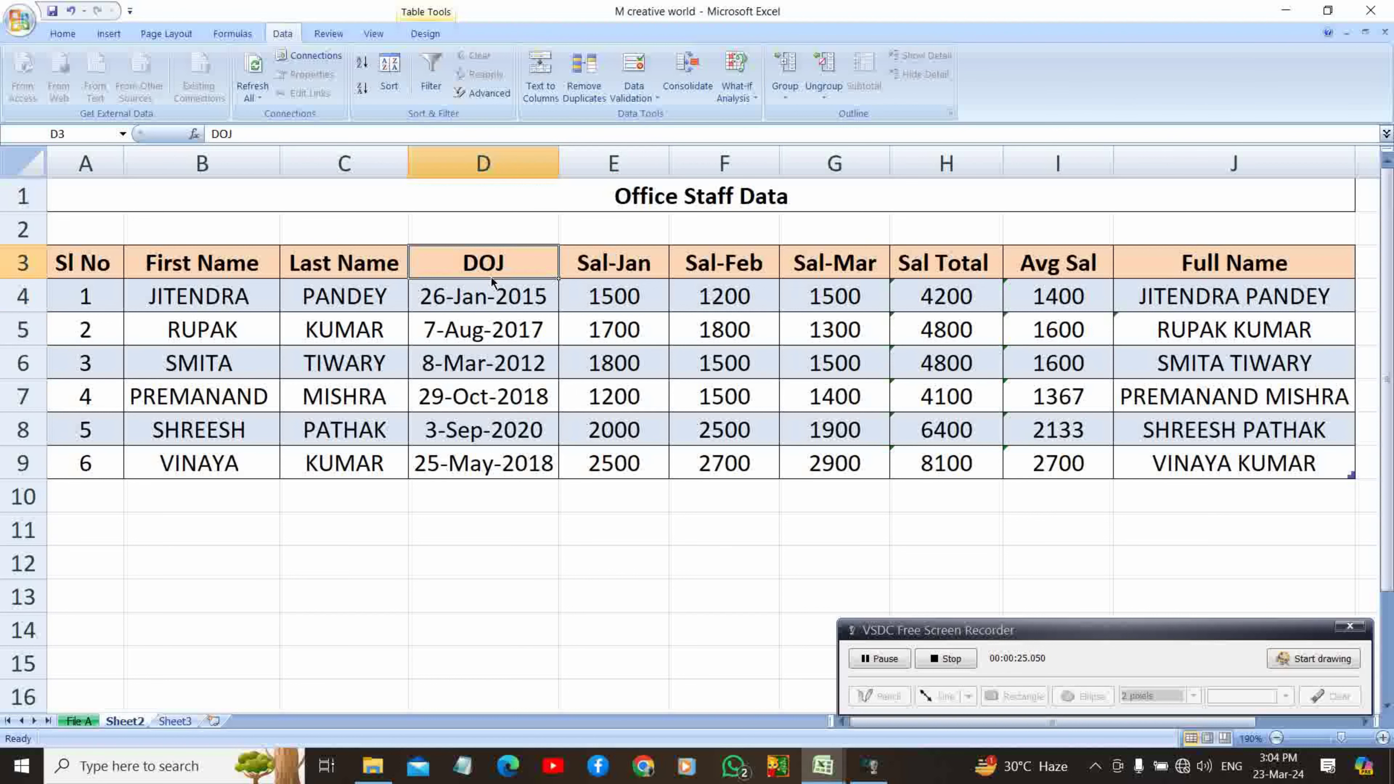
Turn on AutoFilter and check the Sl No, First Name and Last Name filter dropdowns
key("ctrl+shift+l")
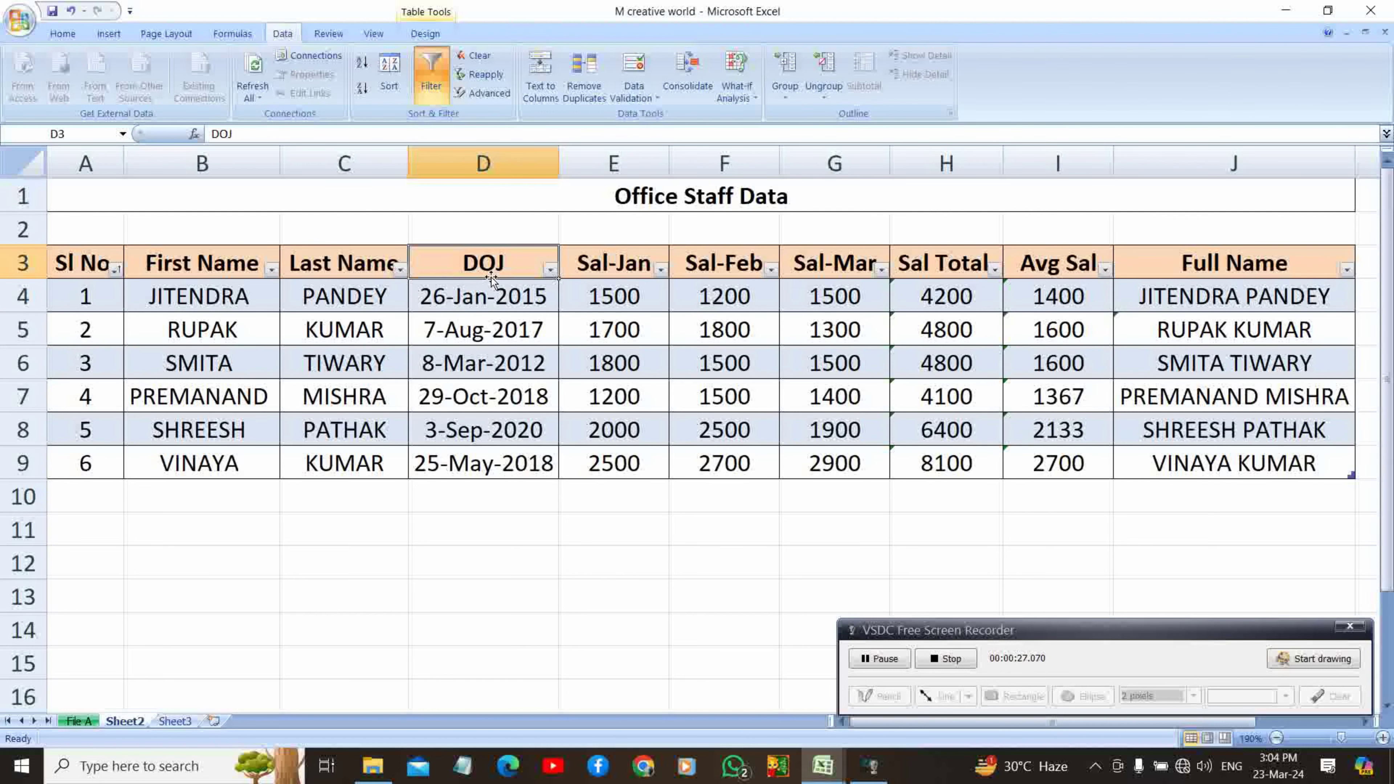
left_click(116, 270)
left_click(116, 270)
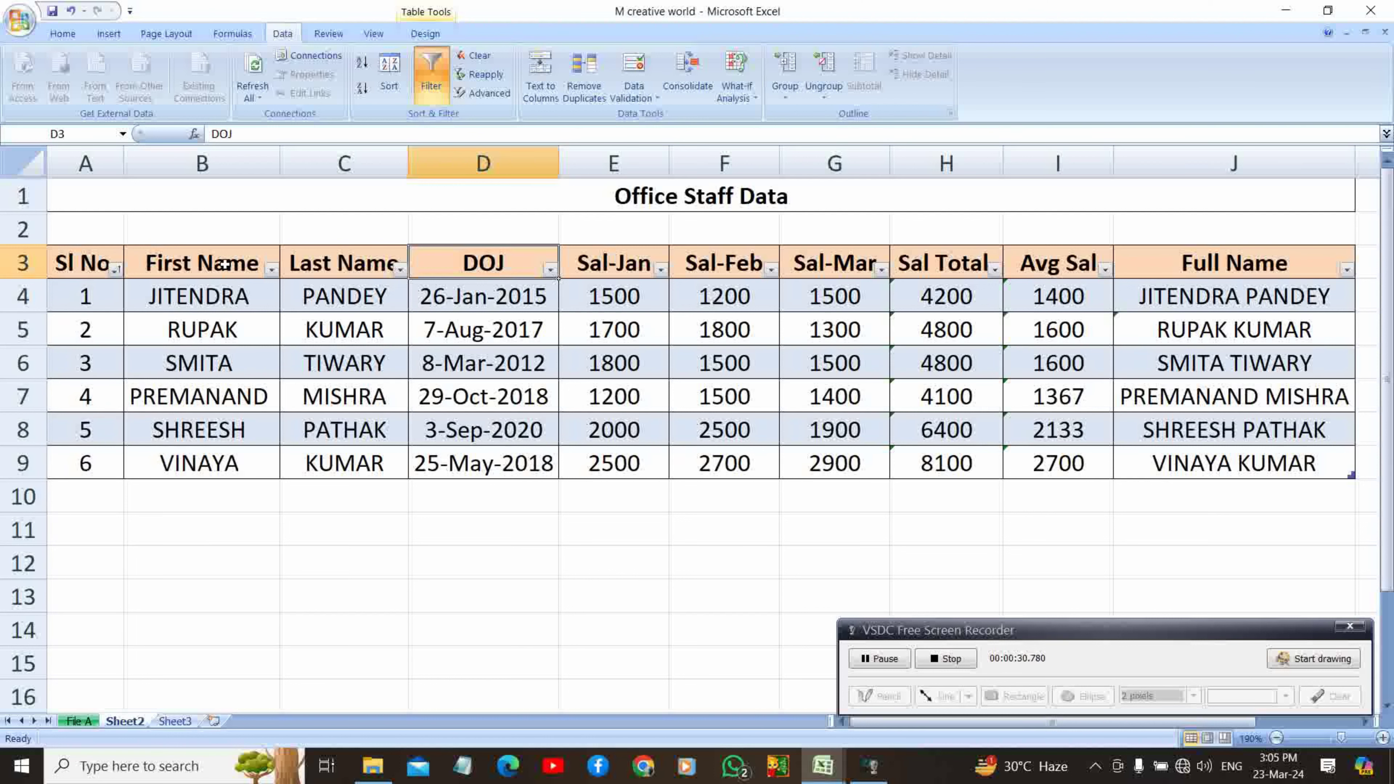
left_click(275, 271)
left_click(401, 269)
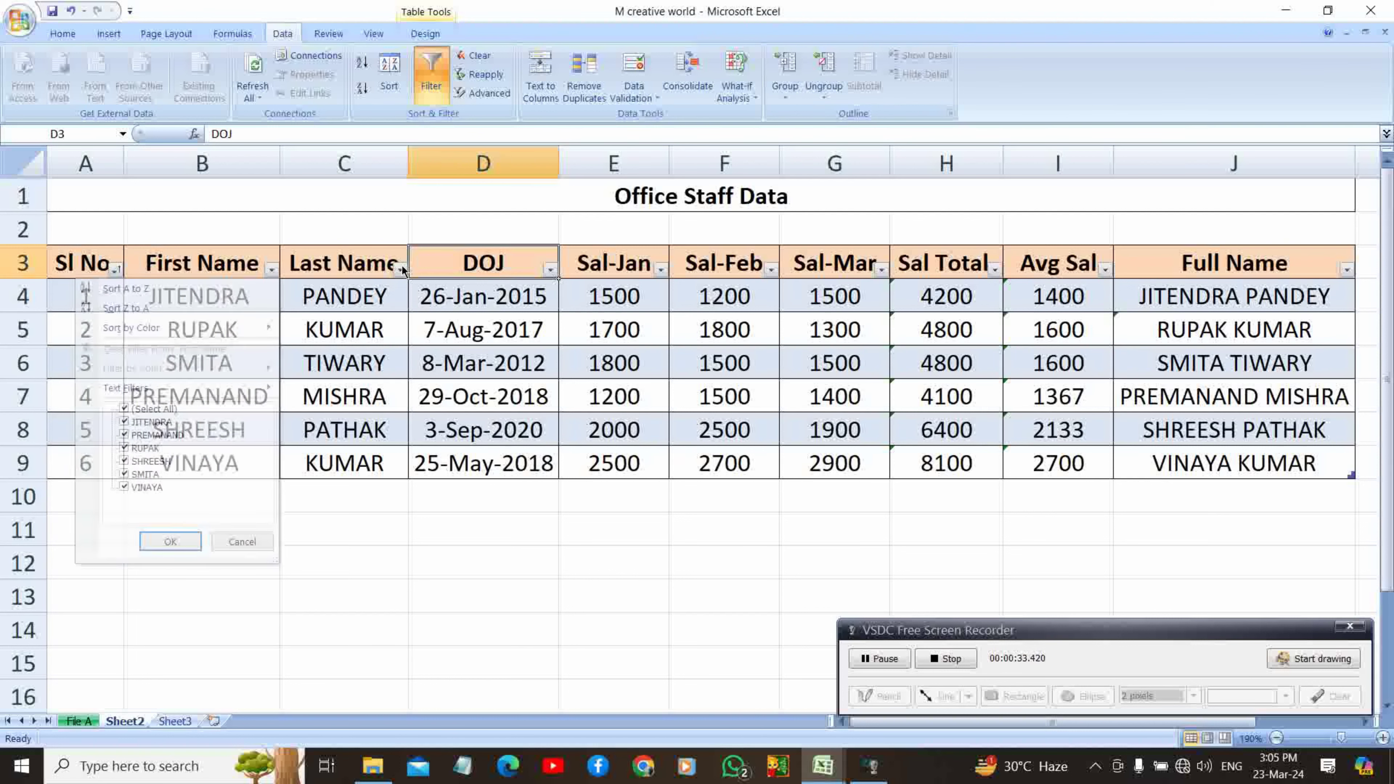
left_click(401, 269)
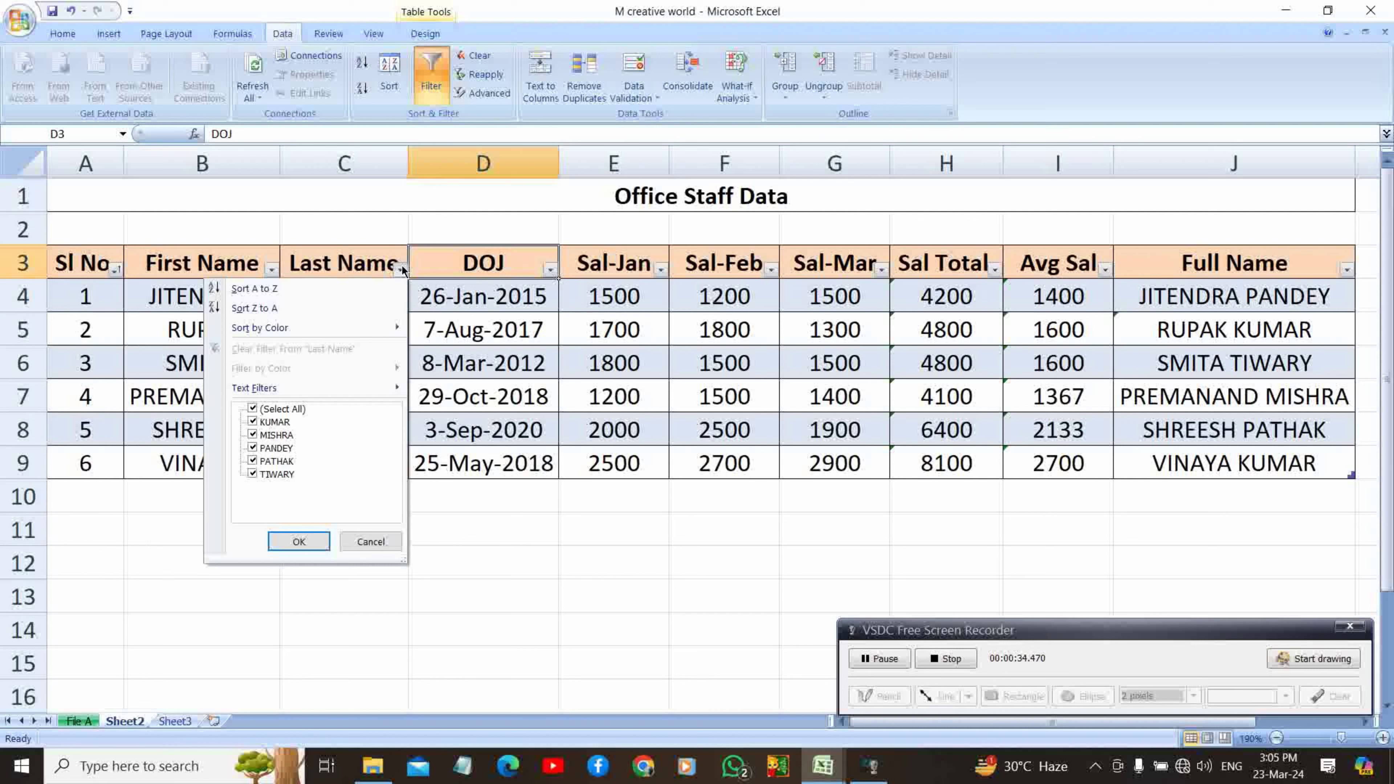
left_click(375, 185)
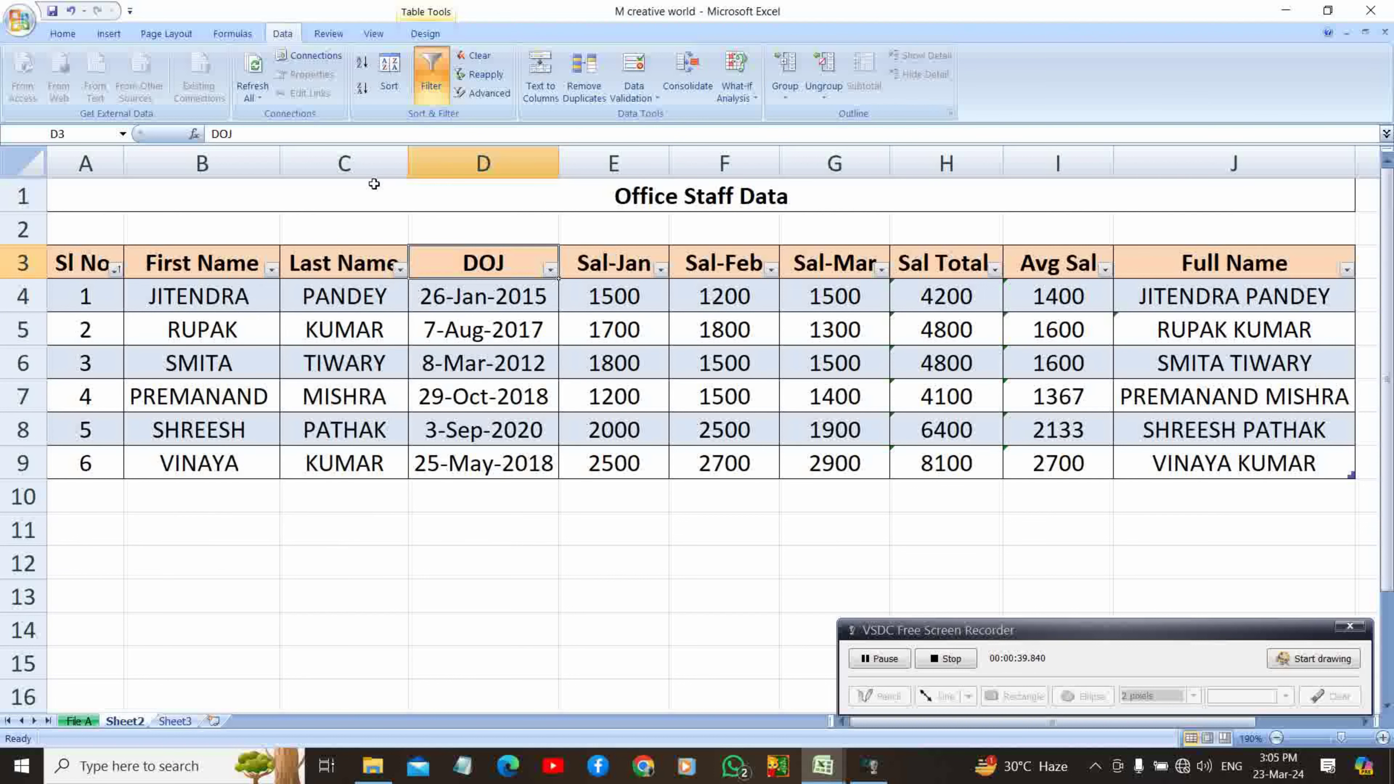
Switch AutoFilter off, then re-enable it from the Data tab's Filter button
key("ctrl+shift+l")
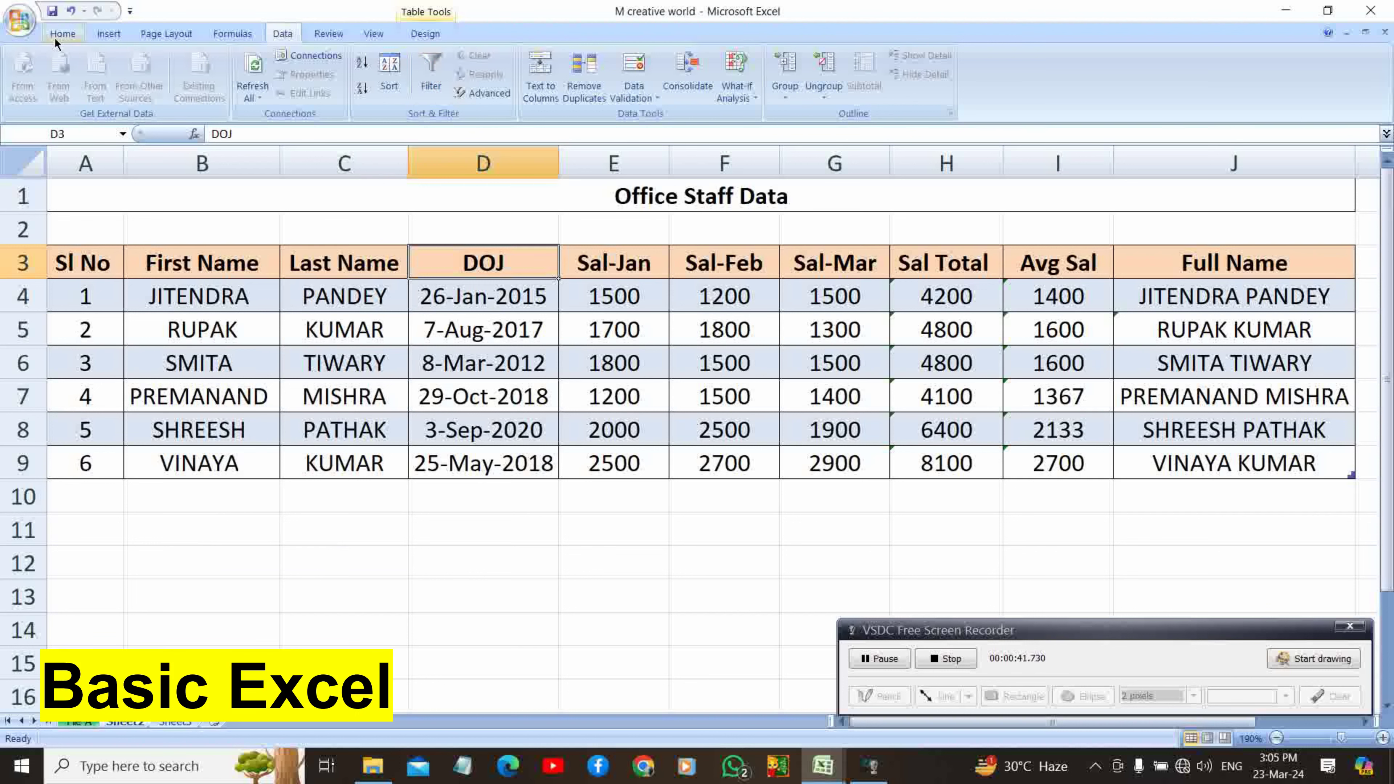
left_click(55, 37)
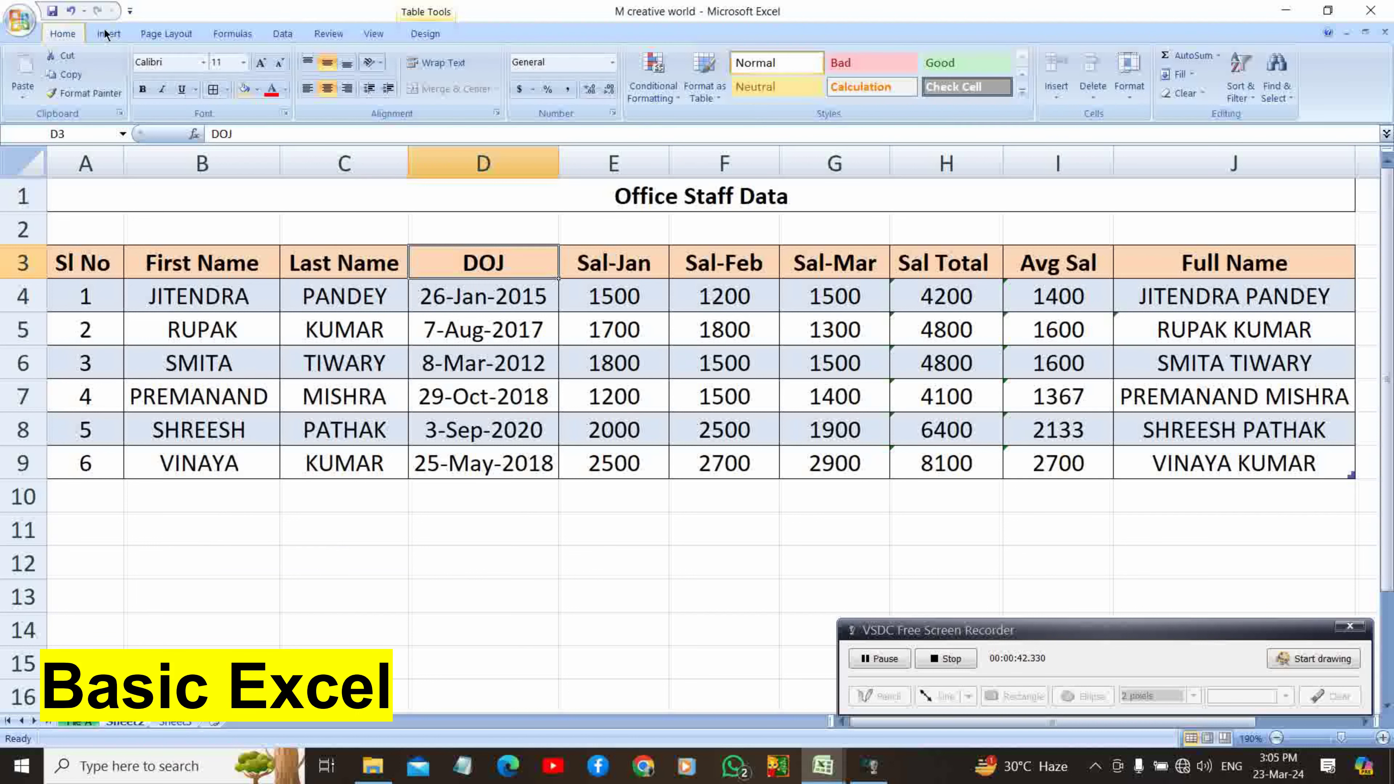
left_click(283, 33)
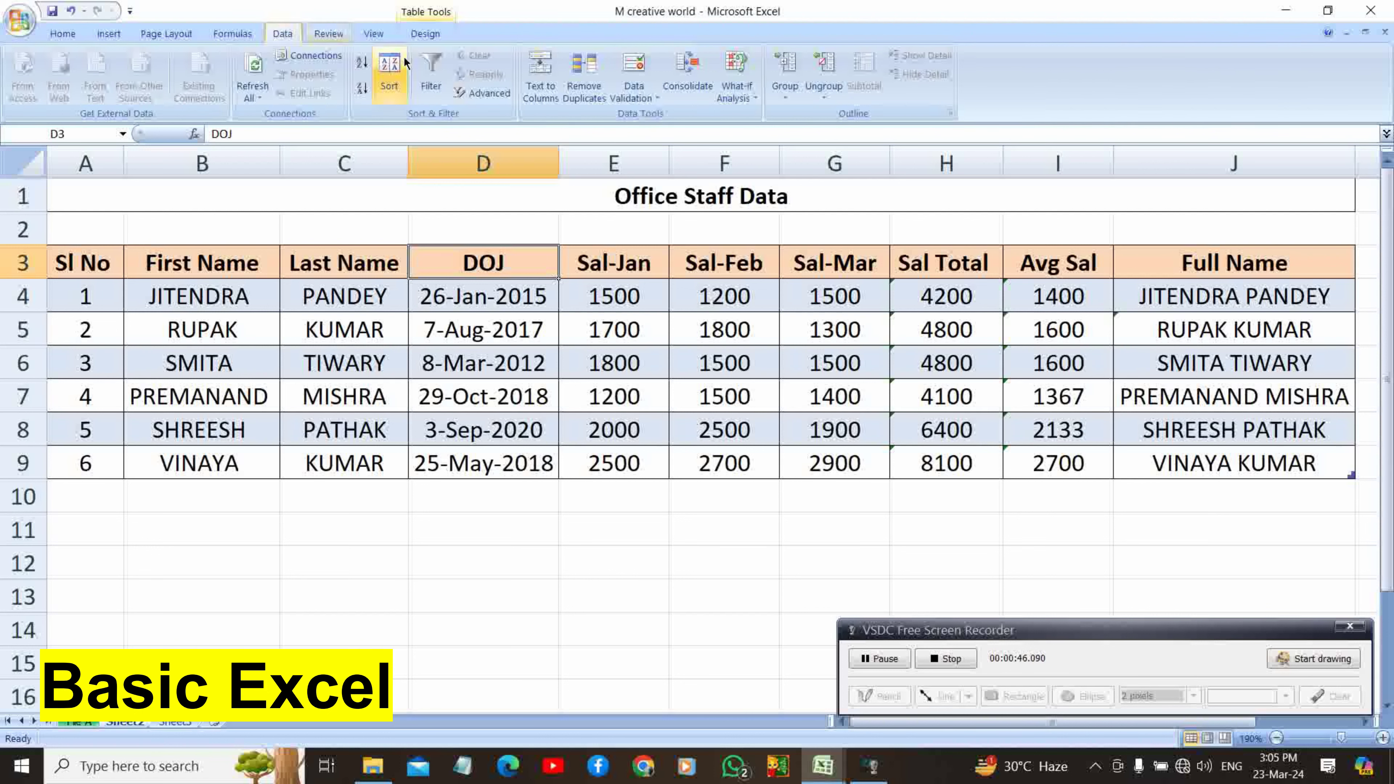
left_click(432, 82)
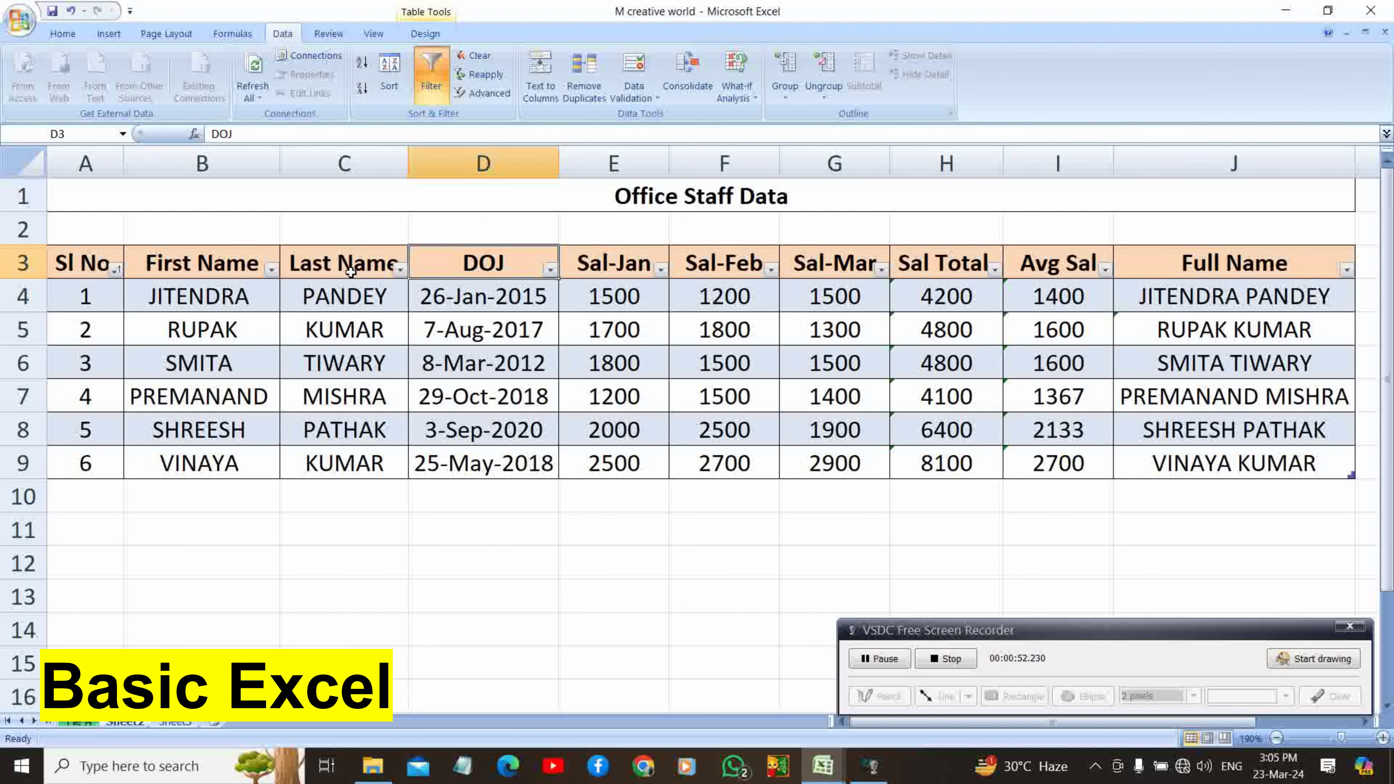
Sort the staff rows by Sal Total, Largest to Smallest, and select the 8100 total in H4
left_click(993, 269)
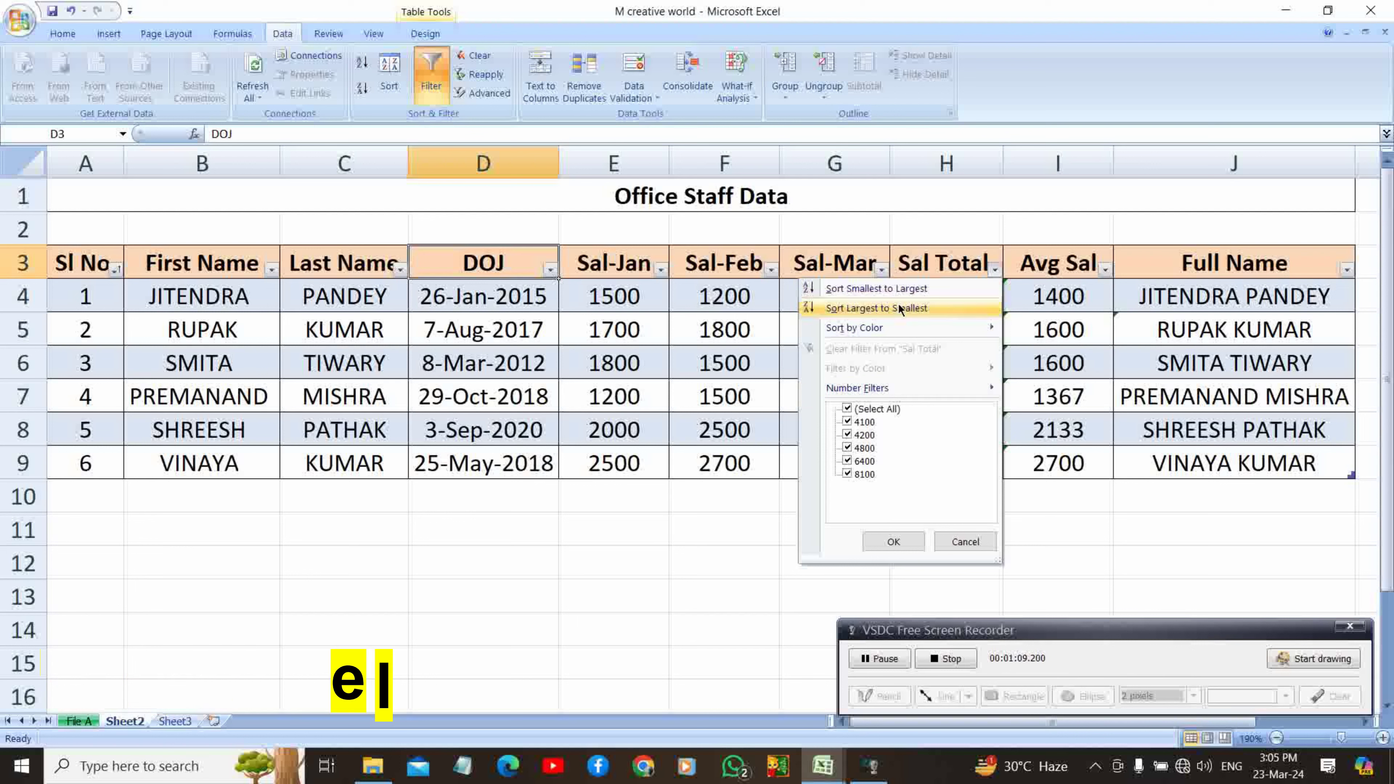
left_click(899, 307)
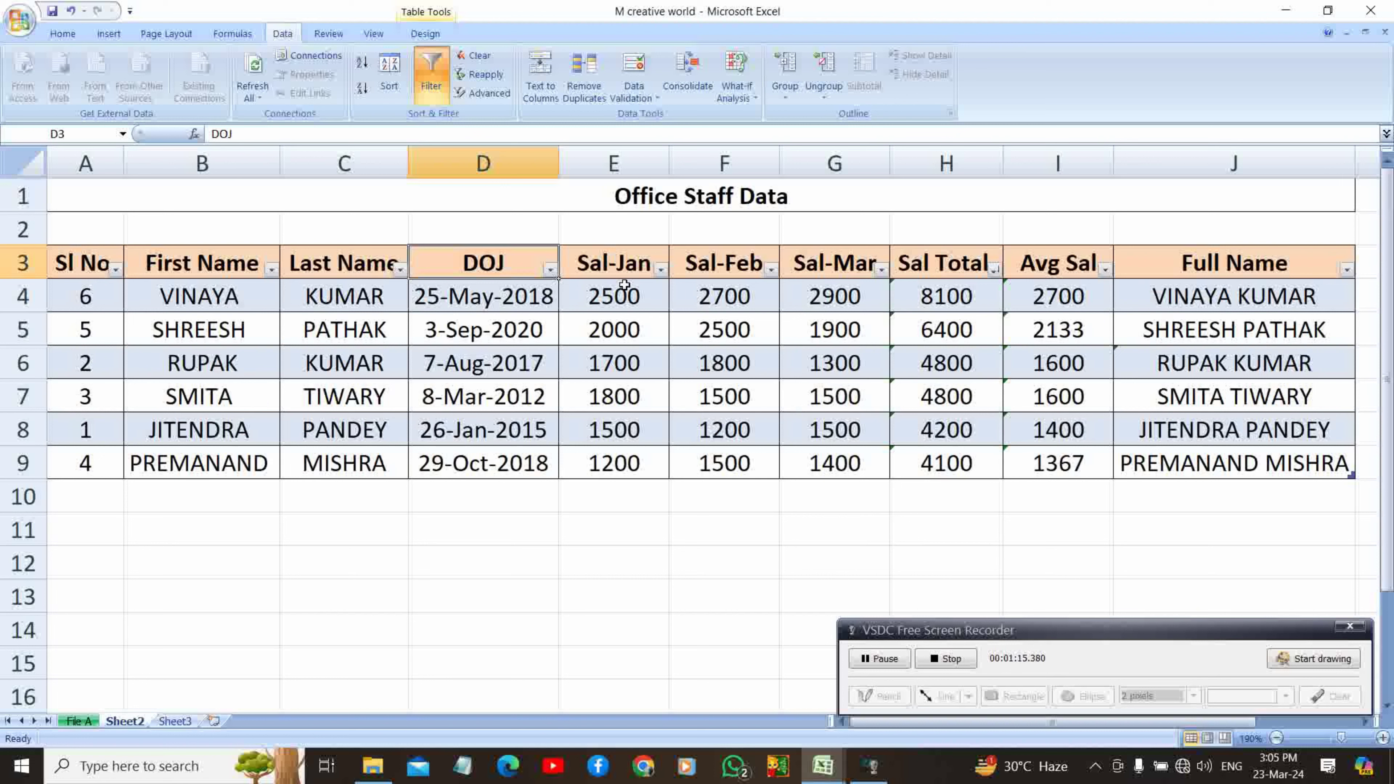
left_click(933, 302)
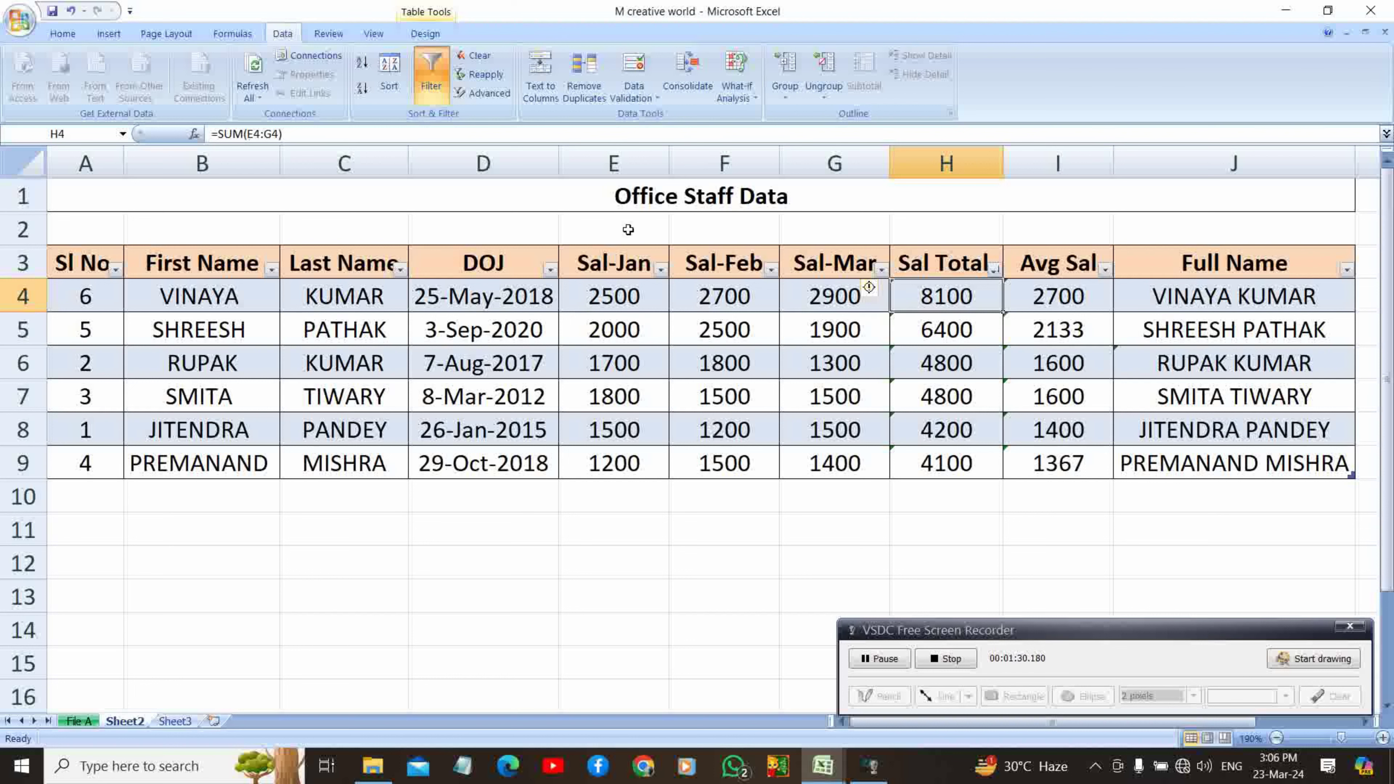
Undo the Sal Total sort and re-sort the rows by Avg Sal, Smallest to Largest
key("ctrl+z")
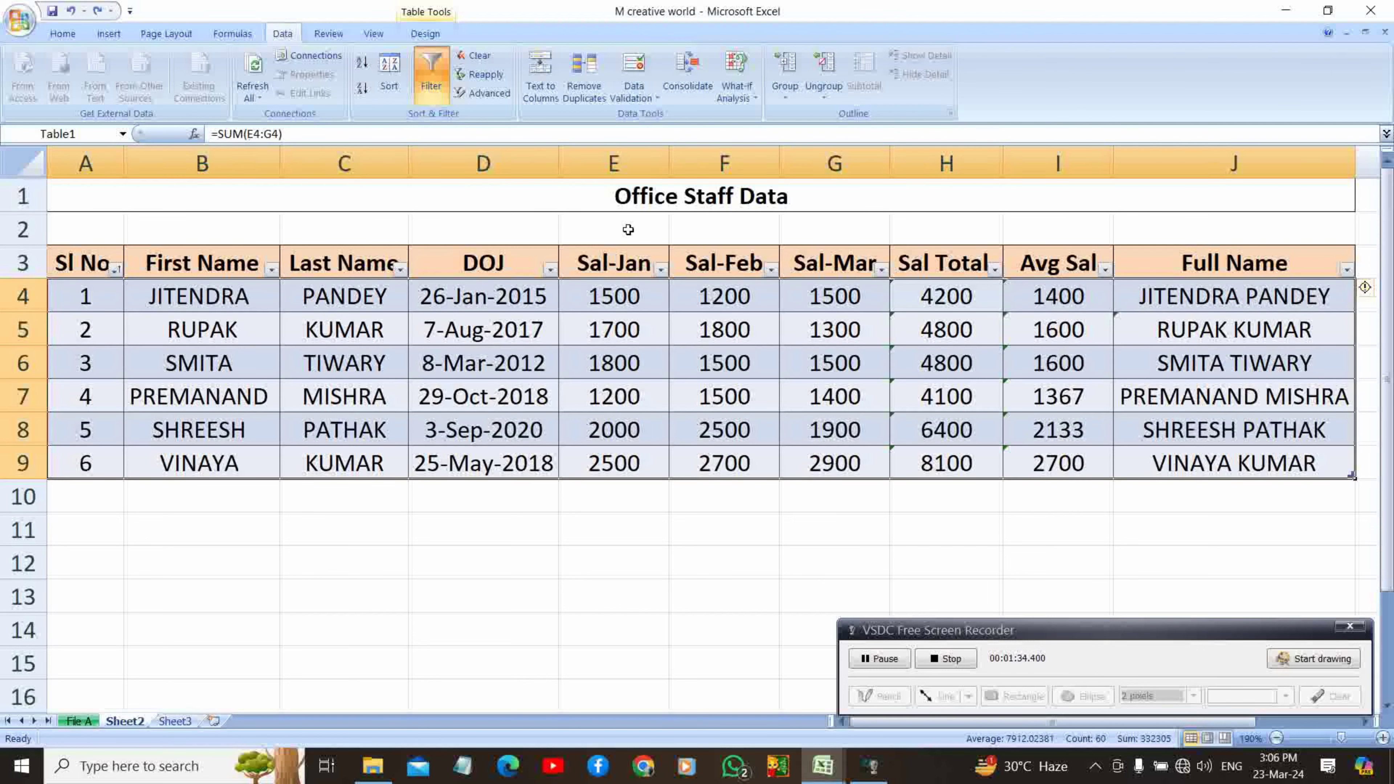
left_click(1104, 269)
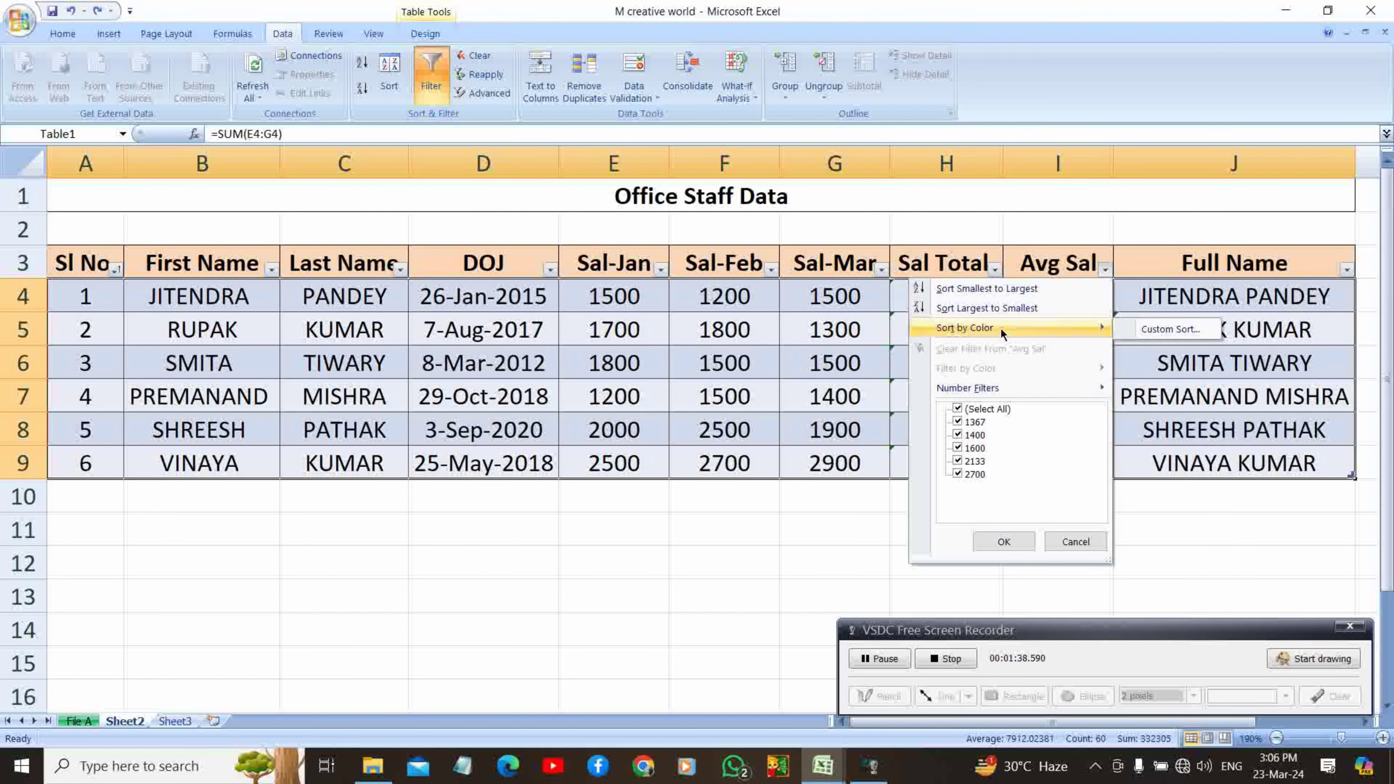
left_click(998, 289)
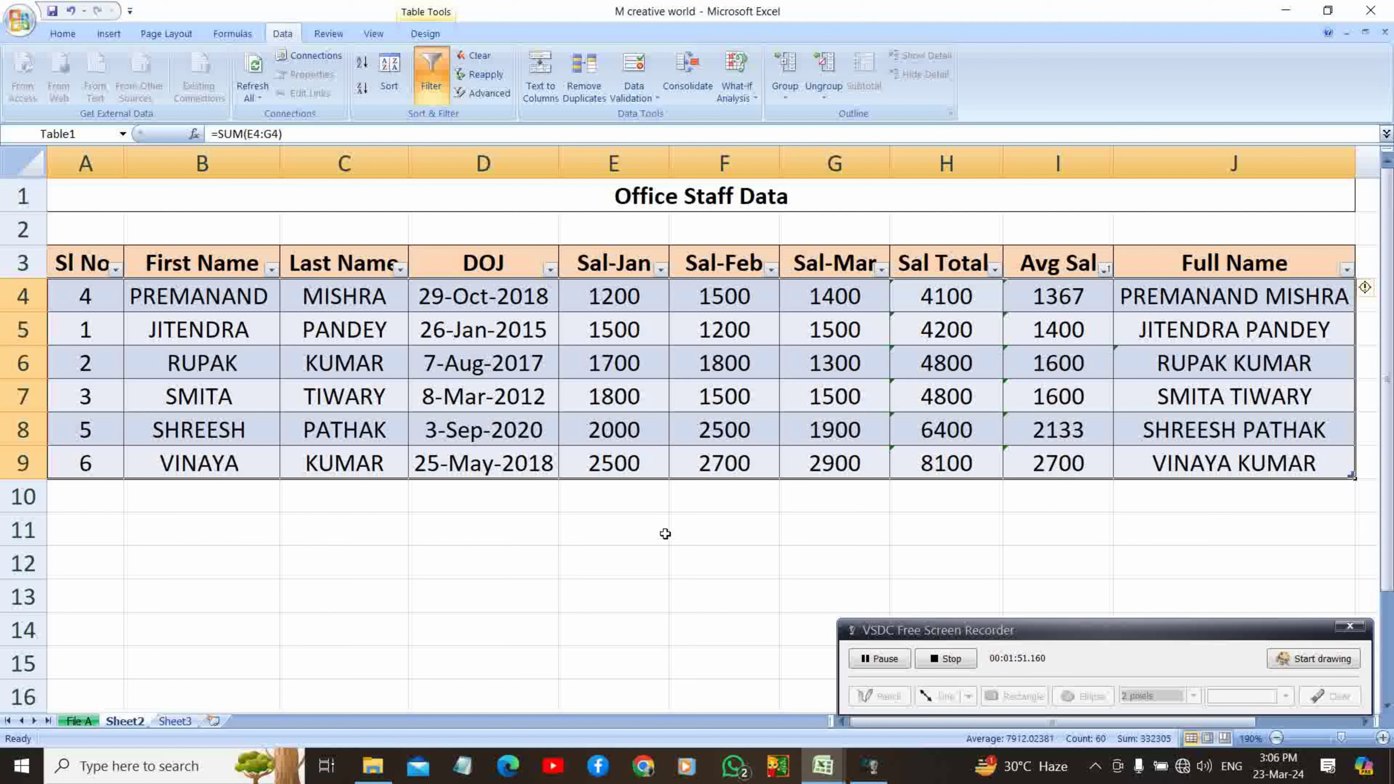
left_click(892, 659)
Toggle AutoFilter off and back on, with the Sal-Feb header selected
key("ctrl+shift+l")
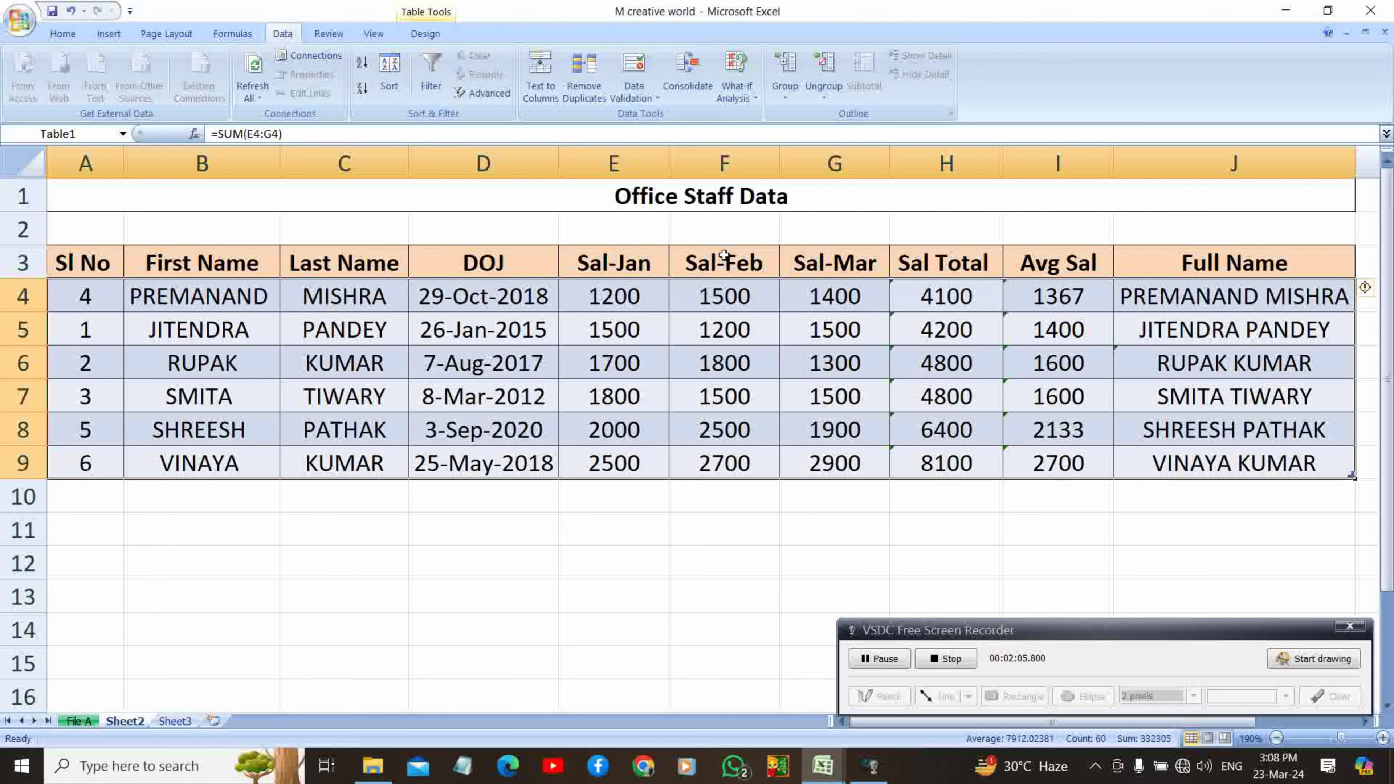
left_click(724, 254)
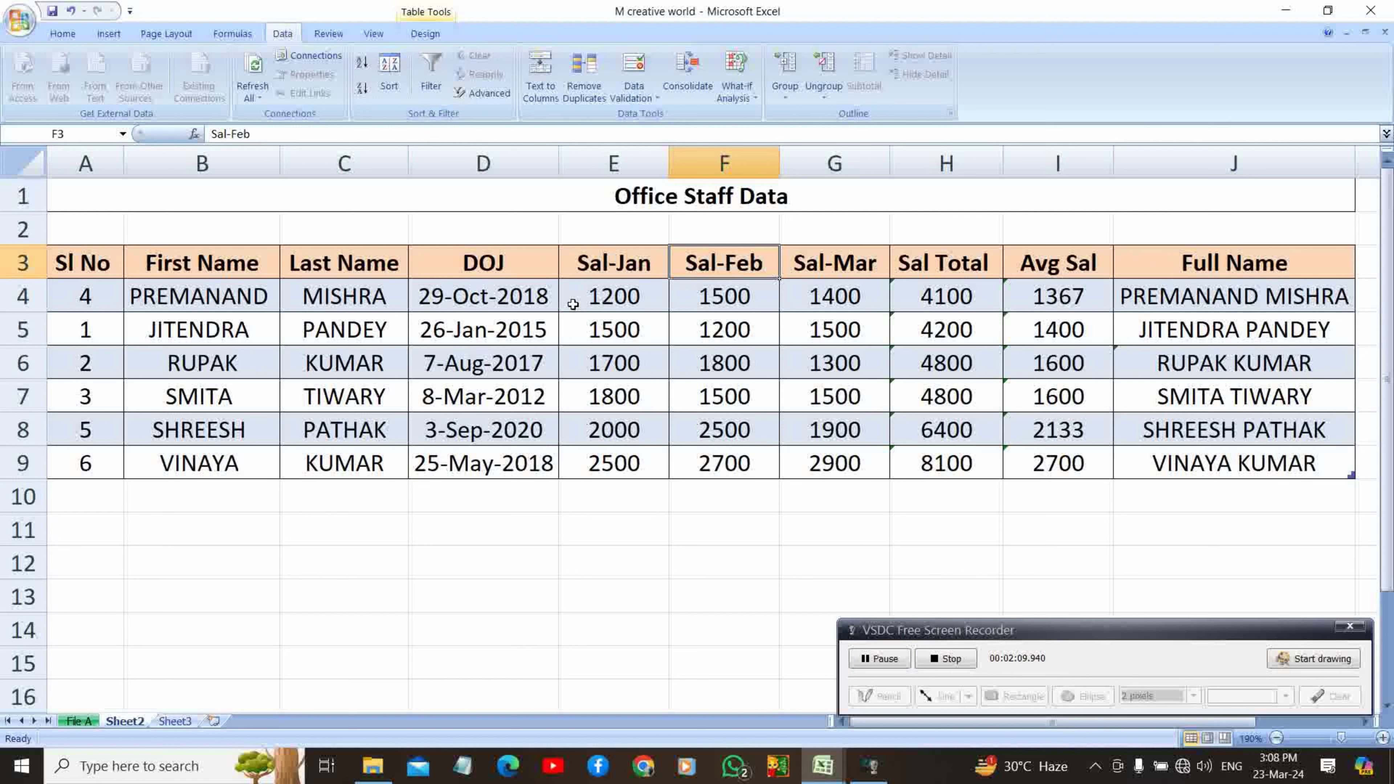
key("ctrl+shift+l")
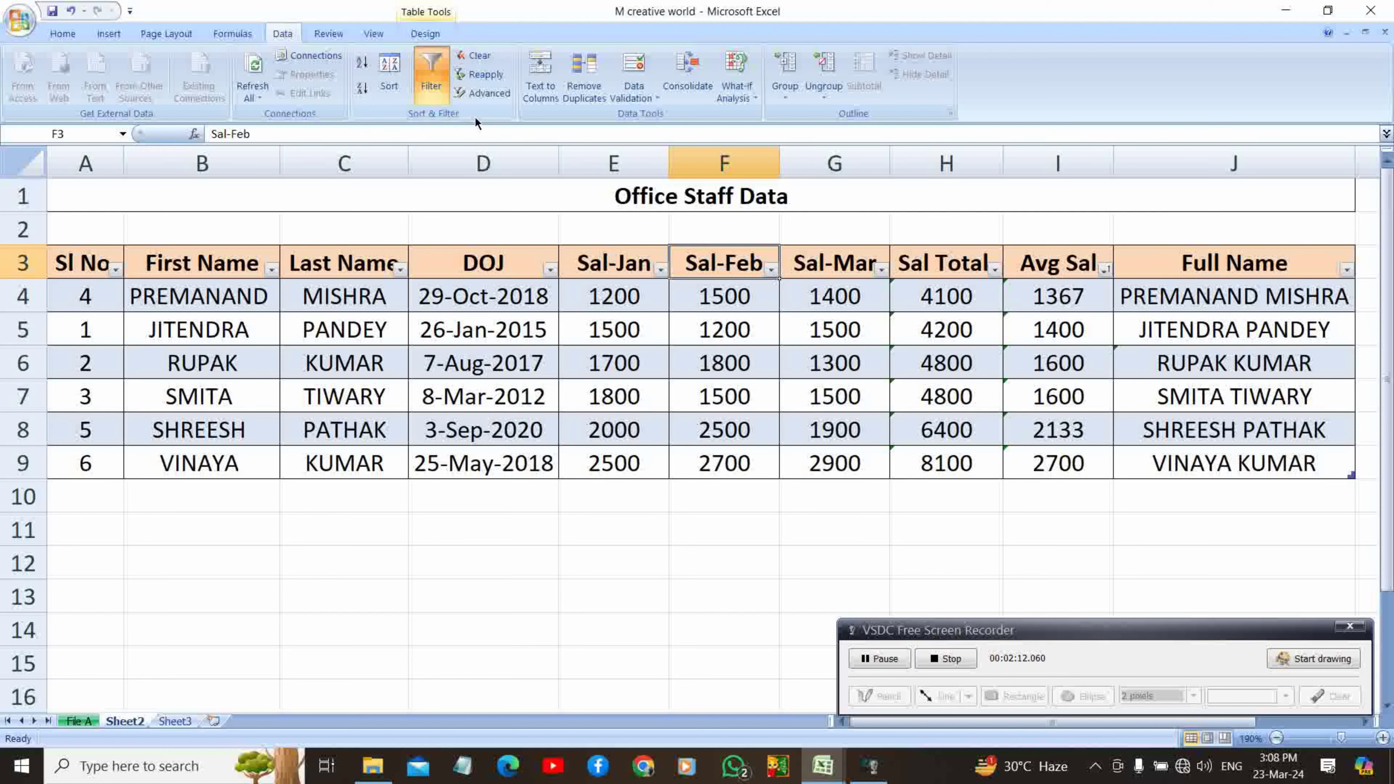
In the Sort dialog, sort by Sal Total with order Largest to Smallest
left_click(389, 77)
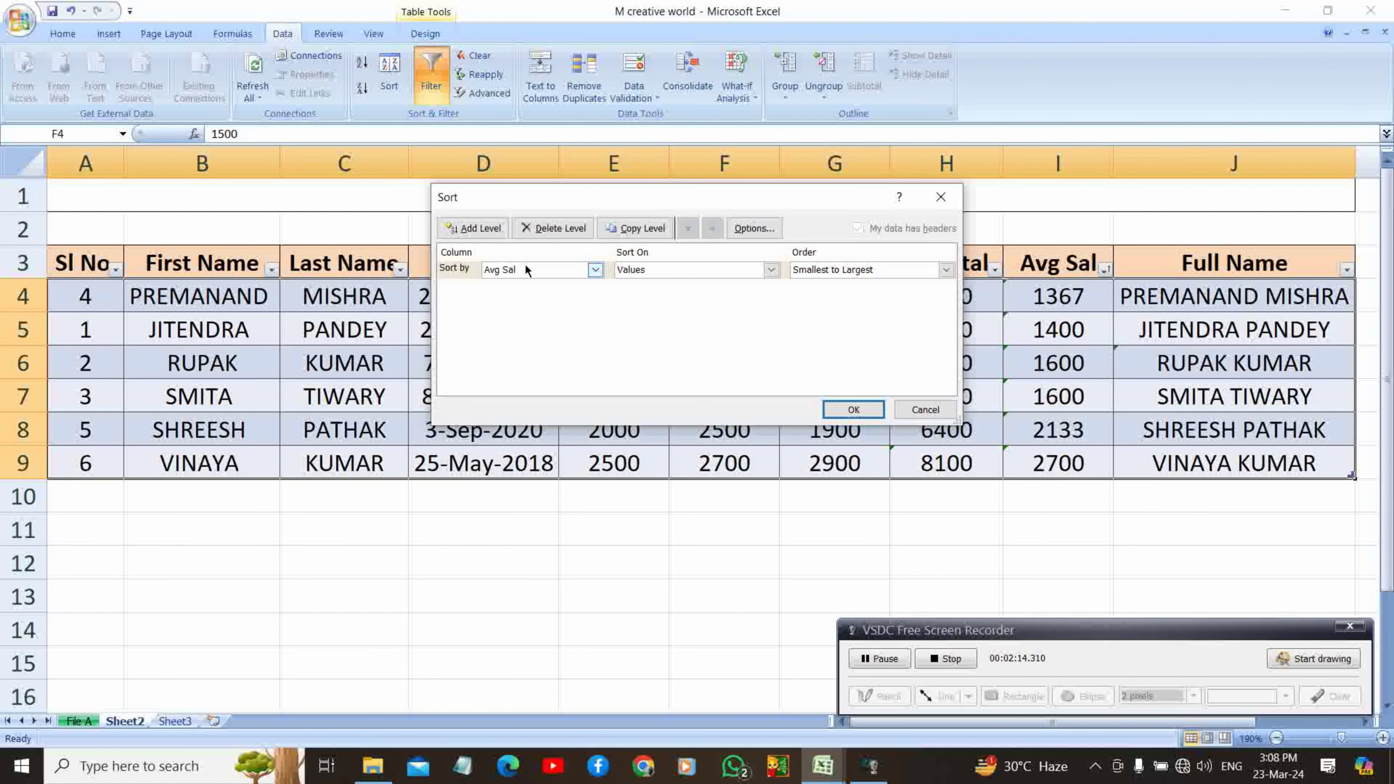
left_click(522, 264)
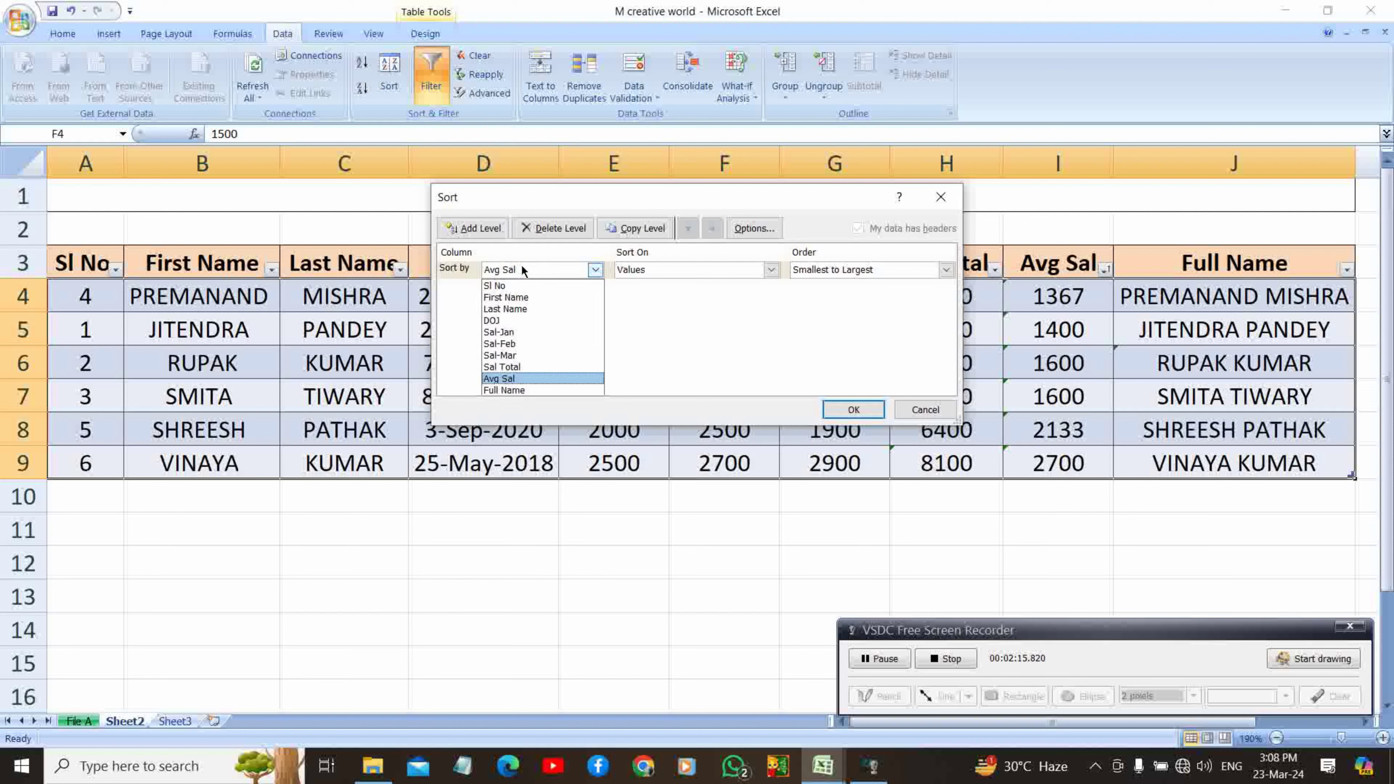
left_click(525, 365)
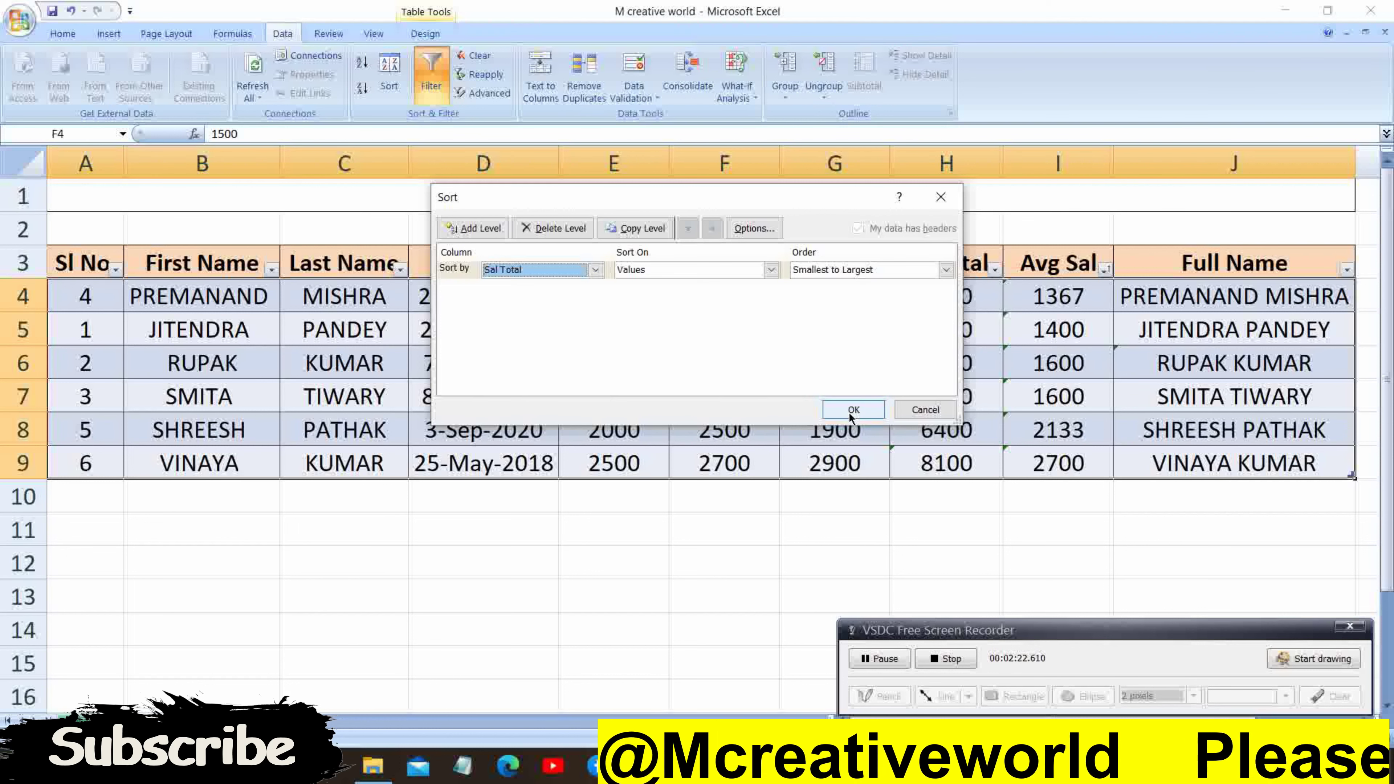
left_click(846, 271)
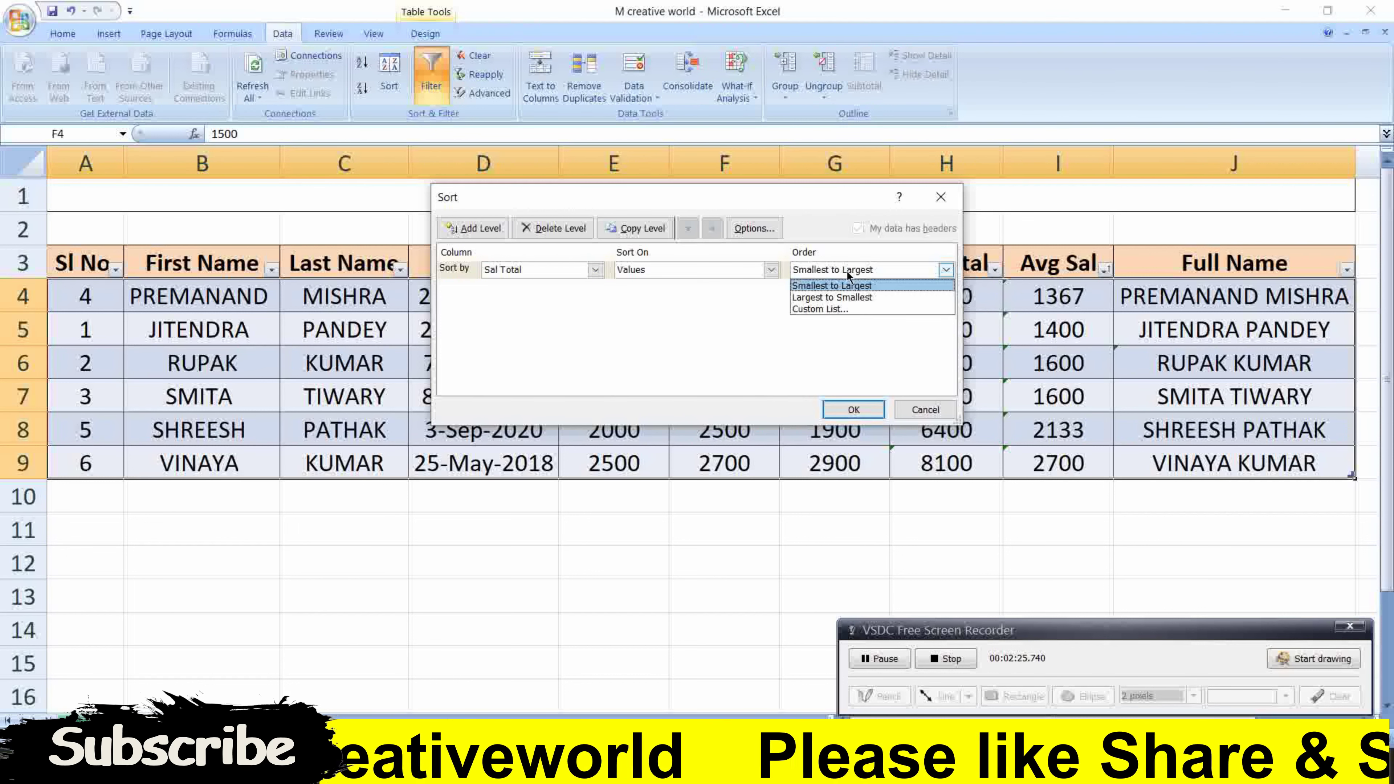
left_click(840, 297)
left_click(850, 417)
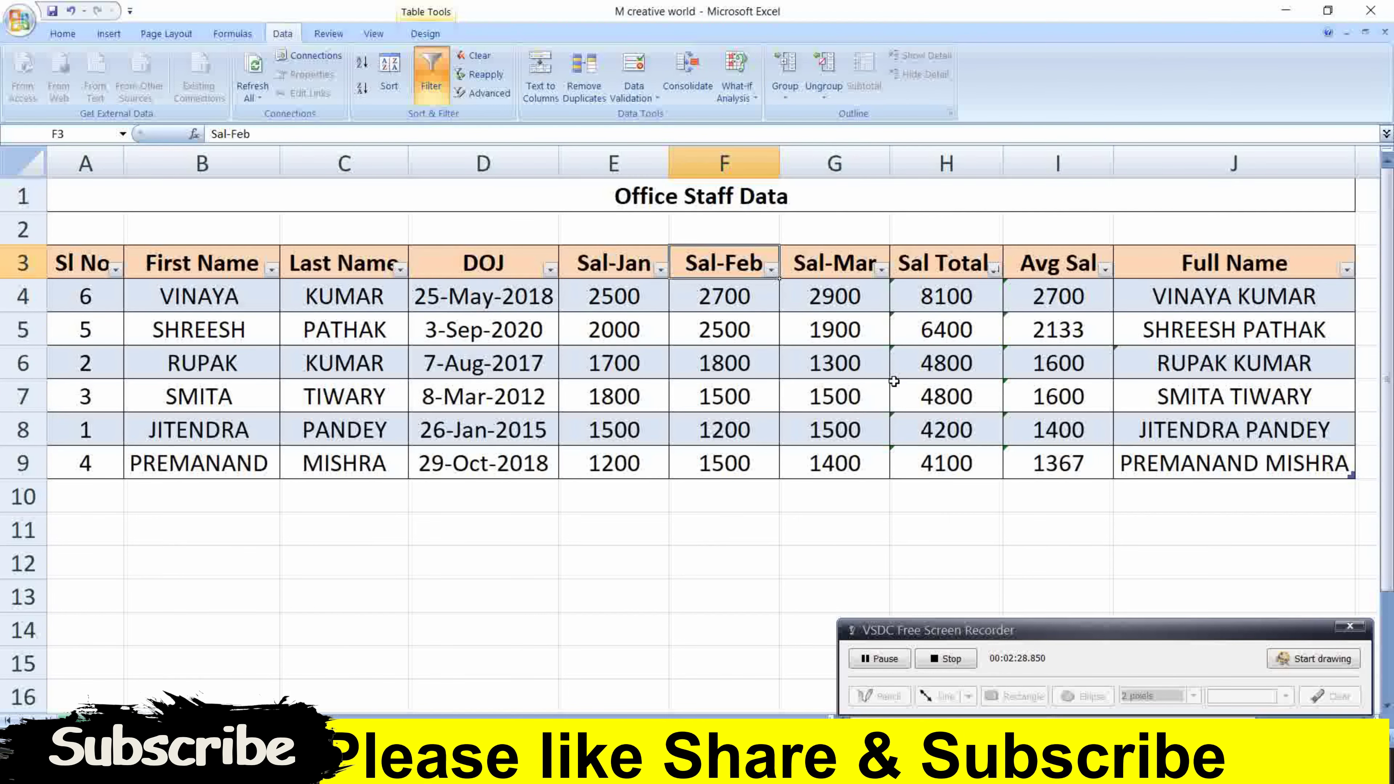
Select the Sal Total column from H4 downward and sort it smallest to largest
left_click(966, 293)
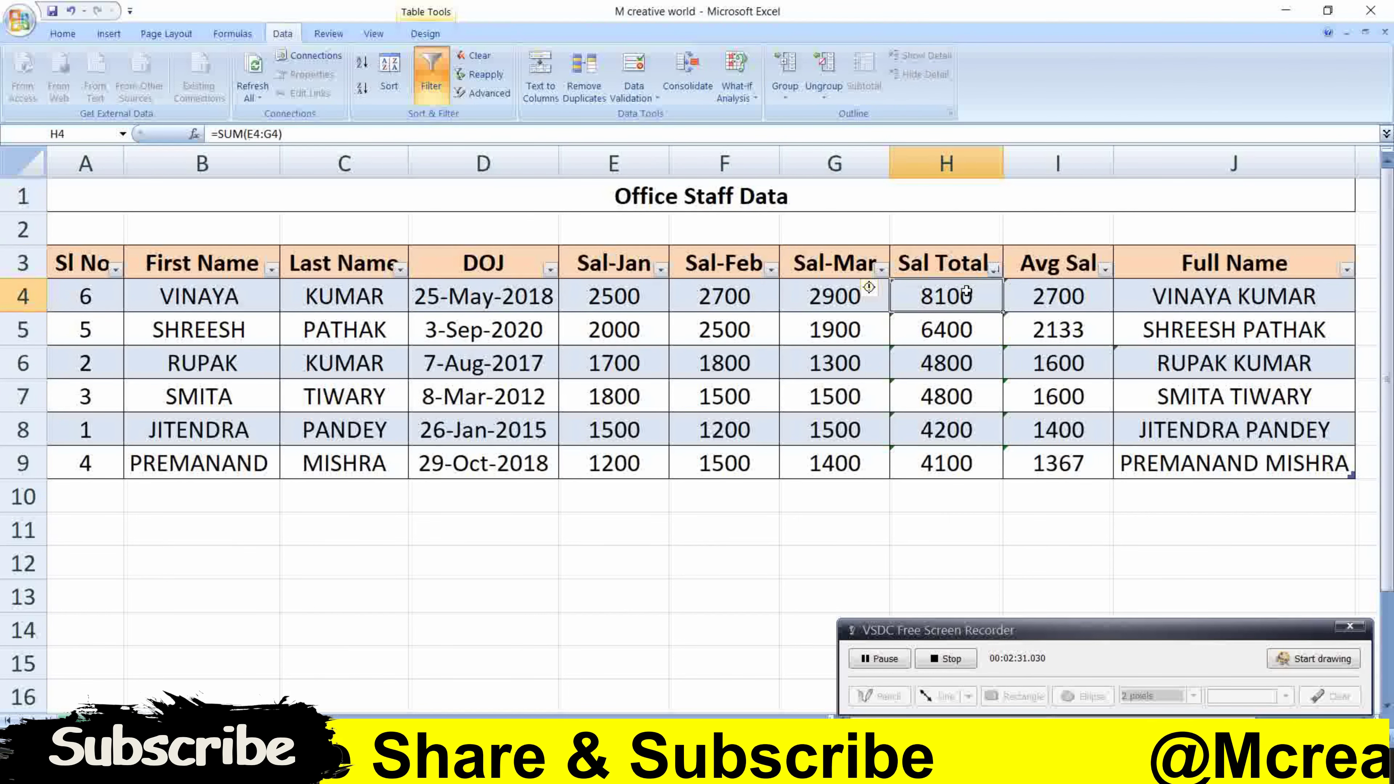
key("shift+Down")
key("shift+Down")
key("shift+Down")
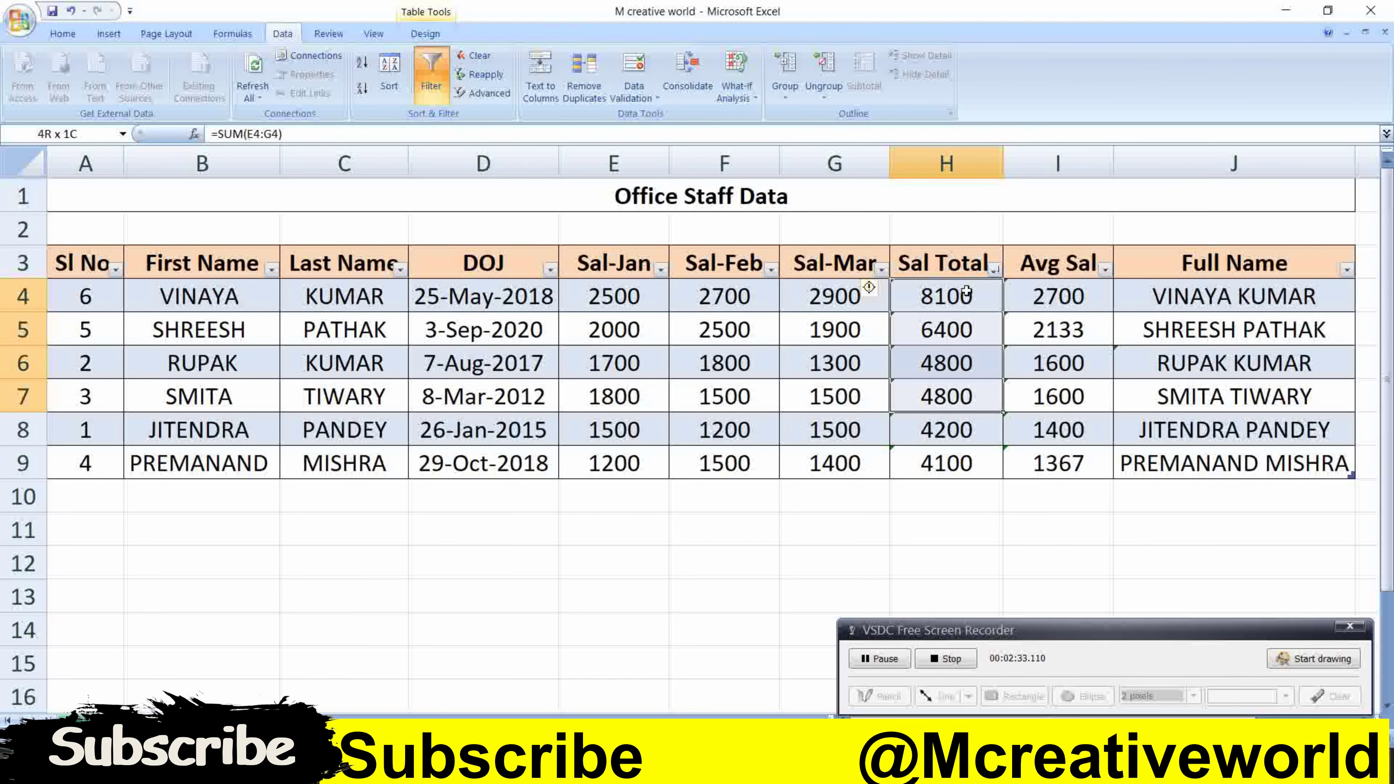
key("shift+Down")
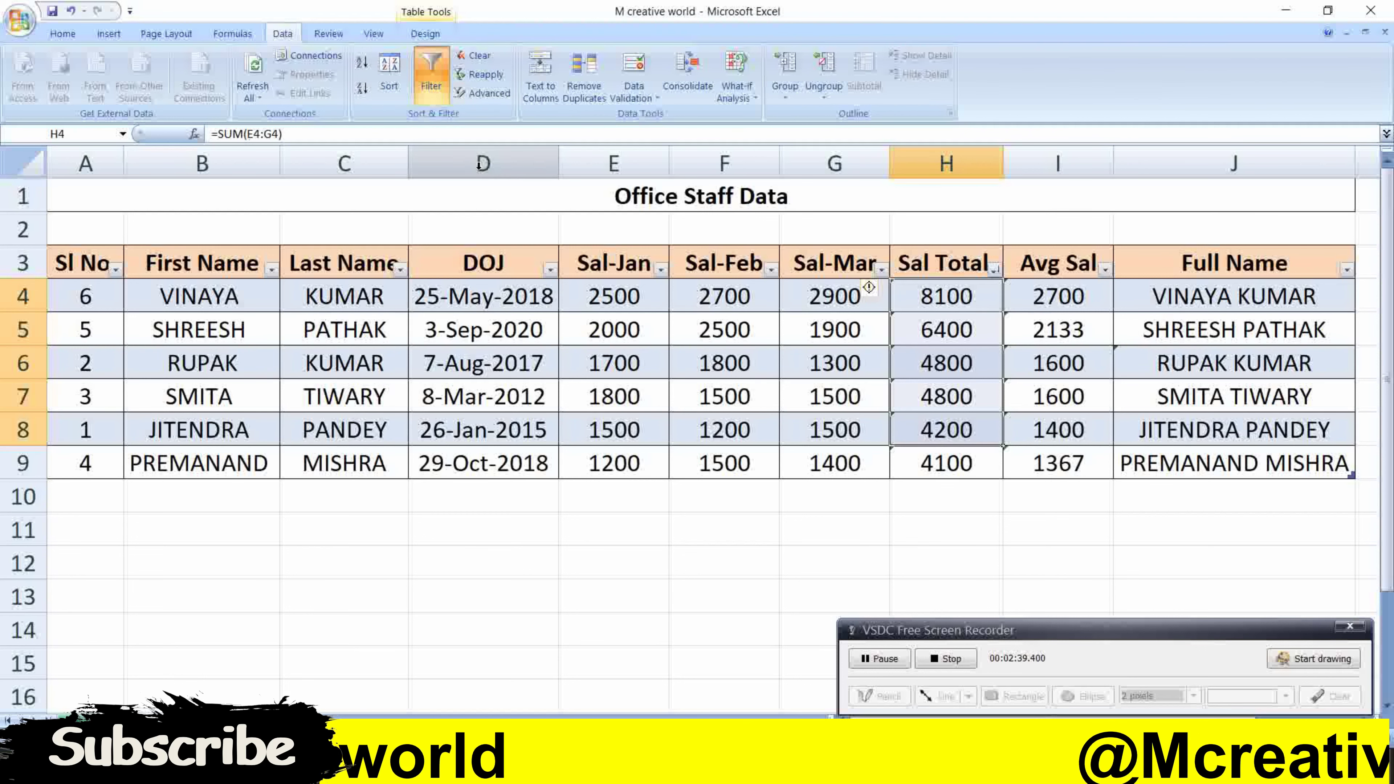
left_click(361, 62)
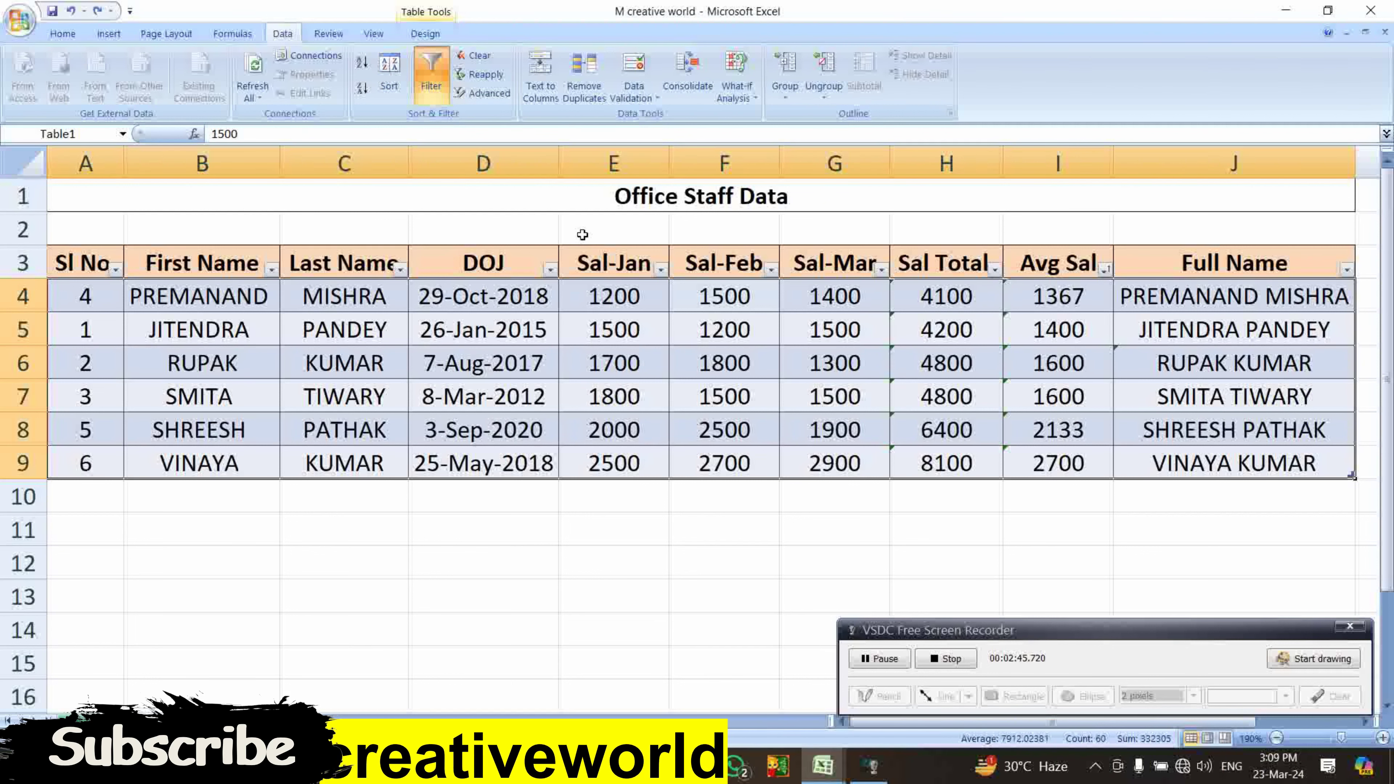
Undo back to Sl No order 1–6 and remove the header filter arrows
left_click(431, 77)
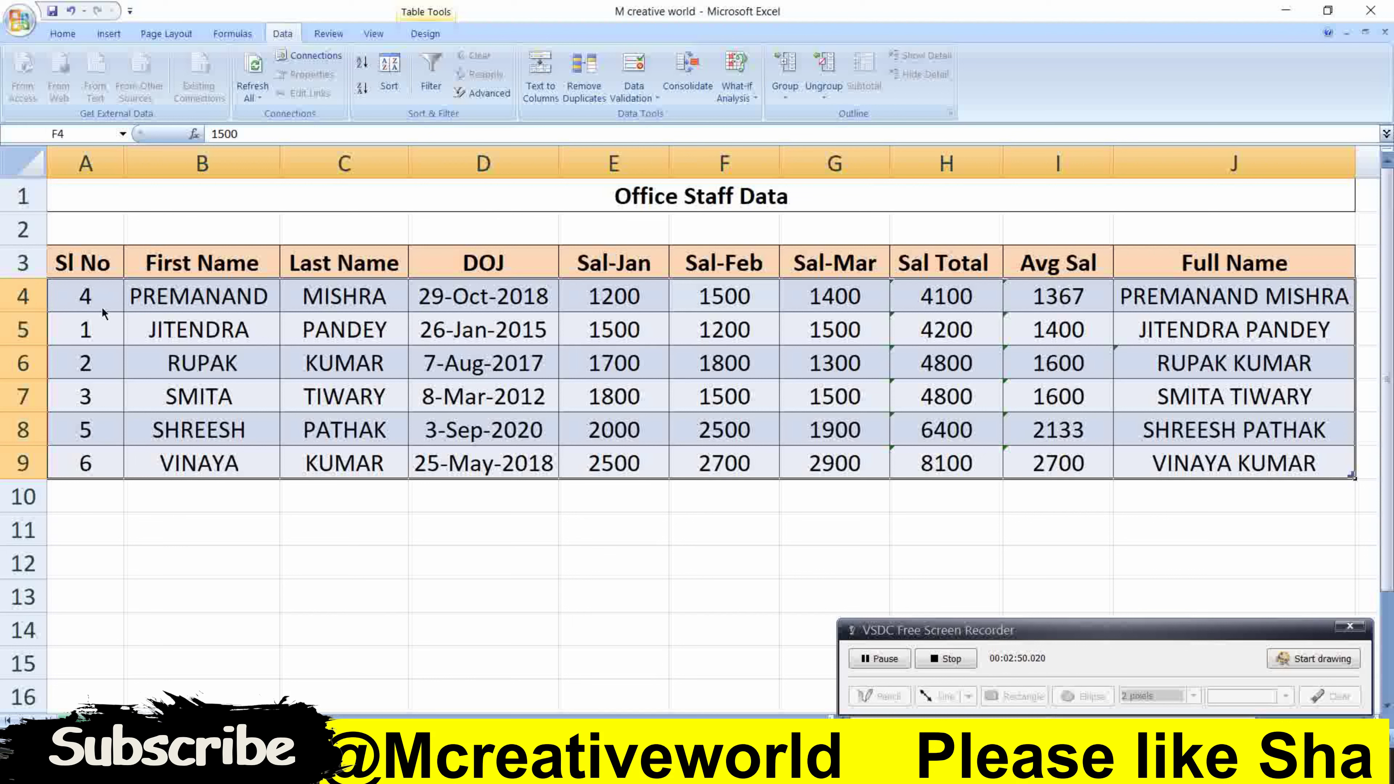
key("ctrl+shift+l")
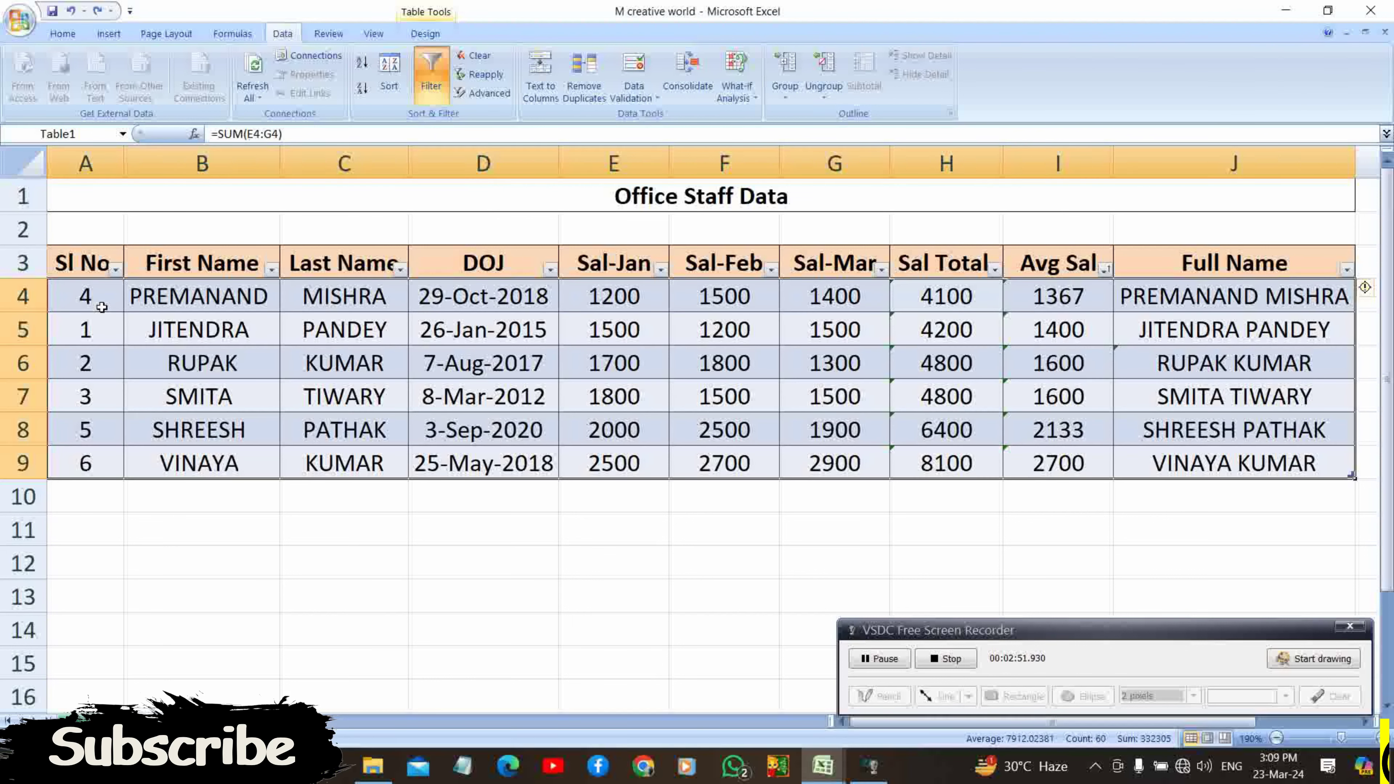
key("ctrl+z")
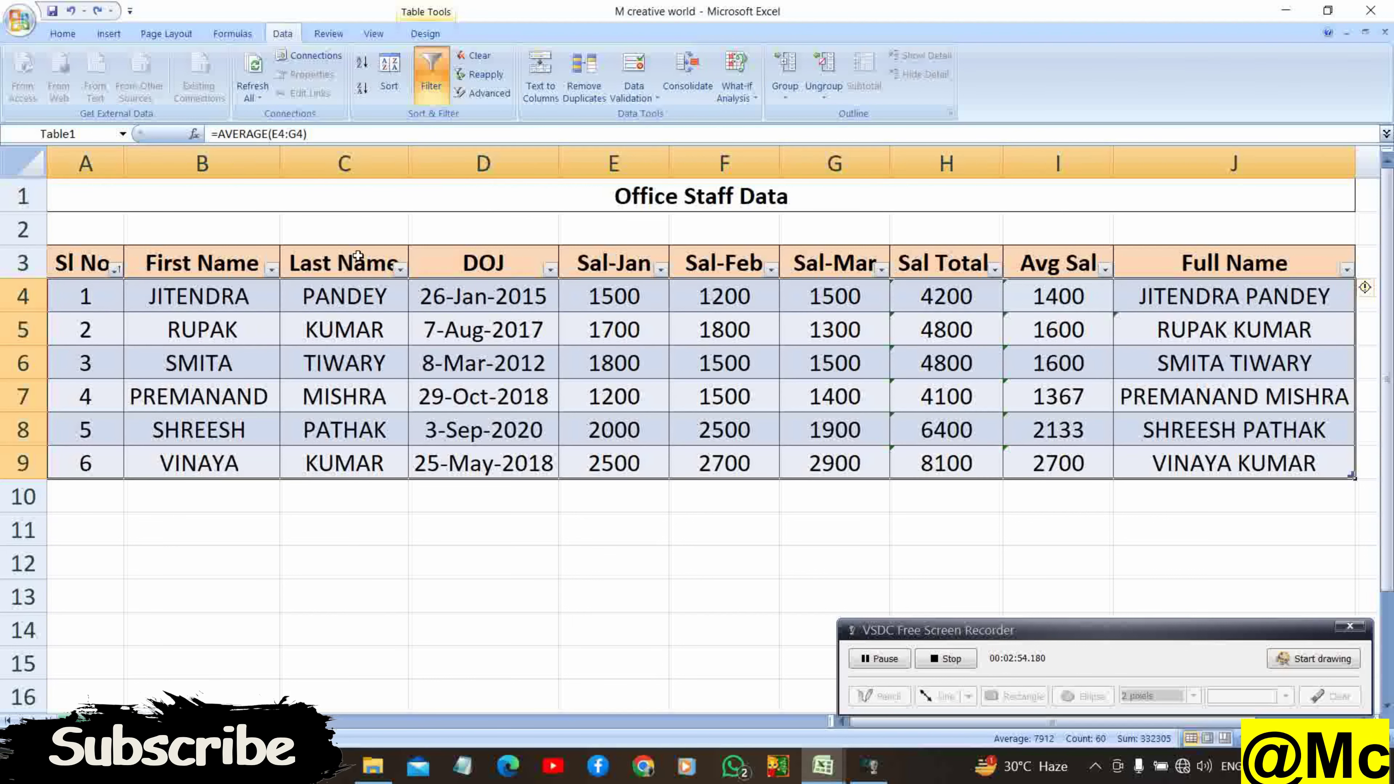
key("ctrl+shift+l")
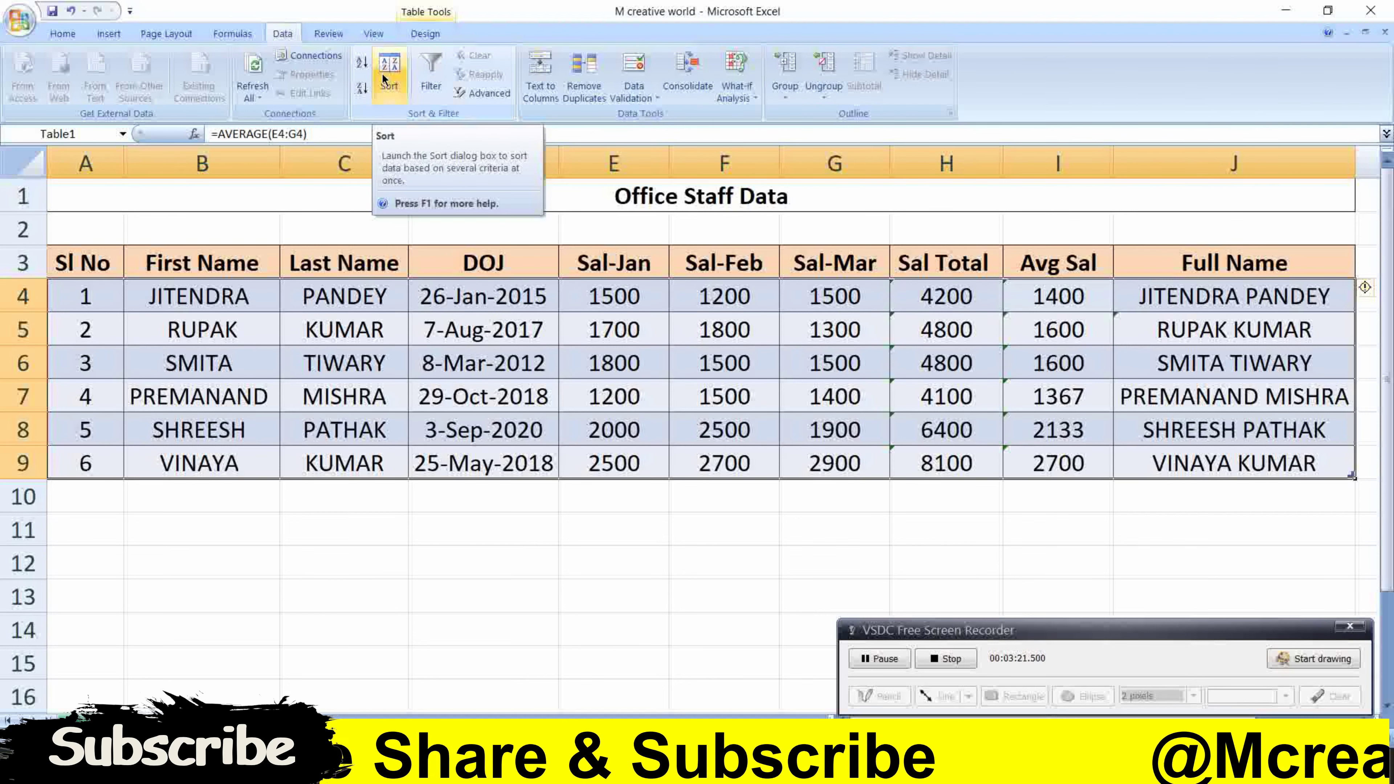
left_click(383, 73)
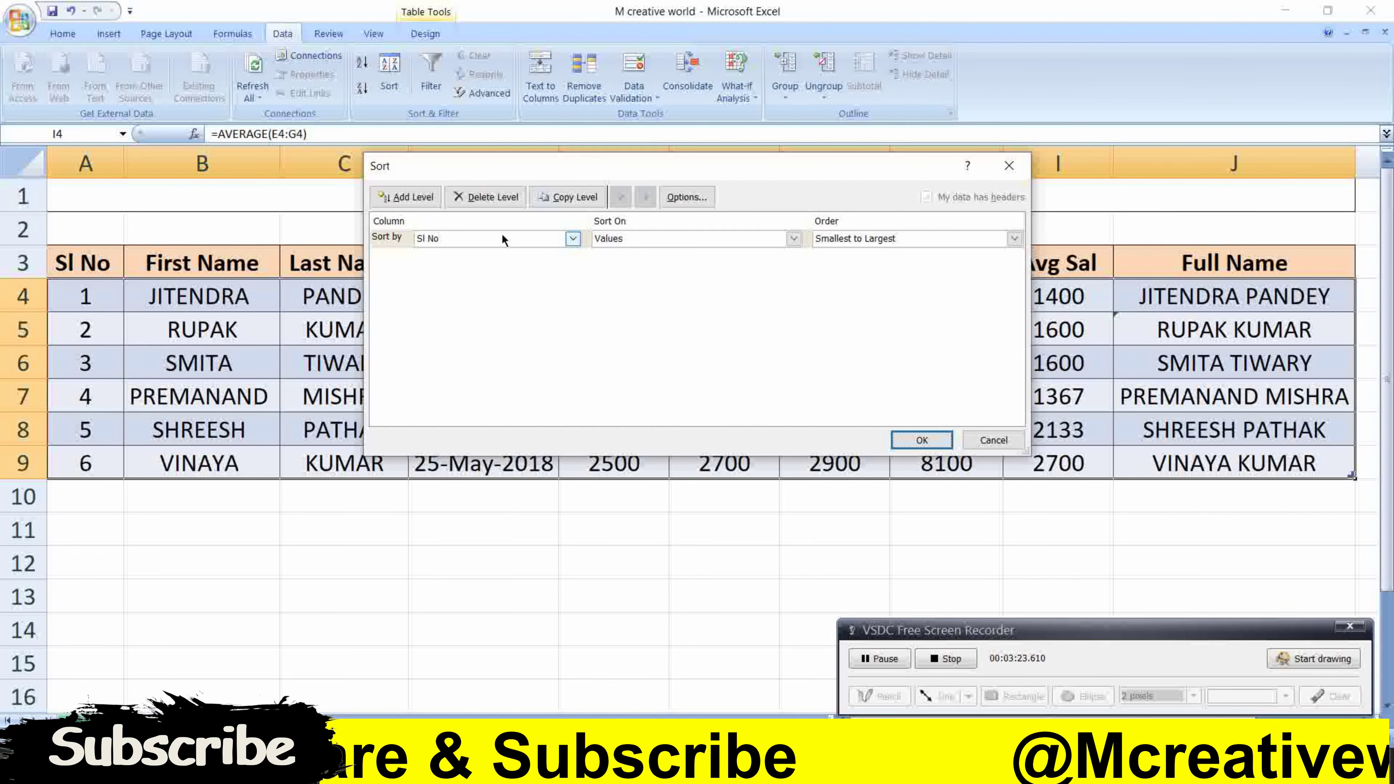
Keep Sl No as the first sort key and add a second level: Sal Total, Largest to Smallest
left_click(469, 239)
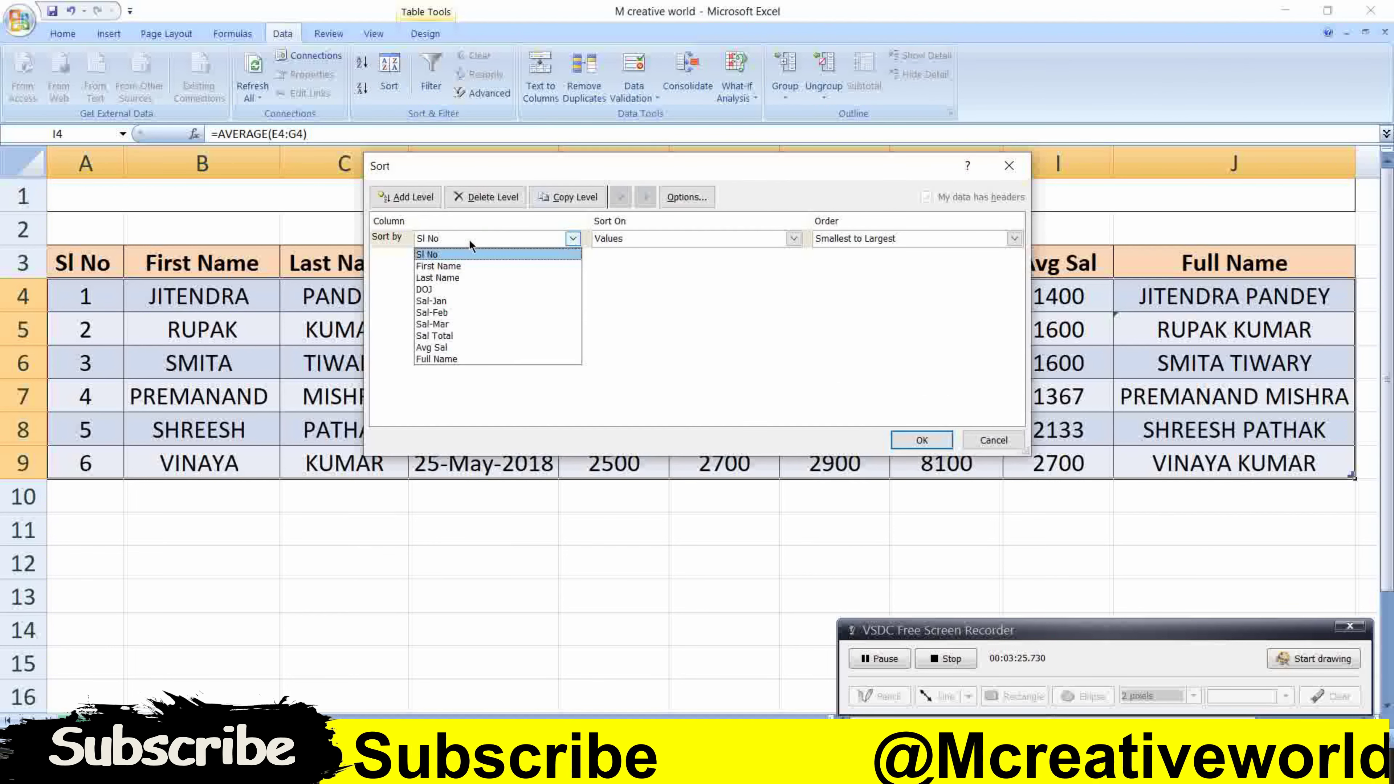
left_click(469, 239)
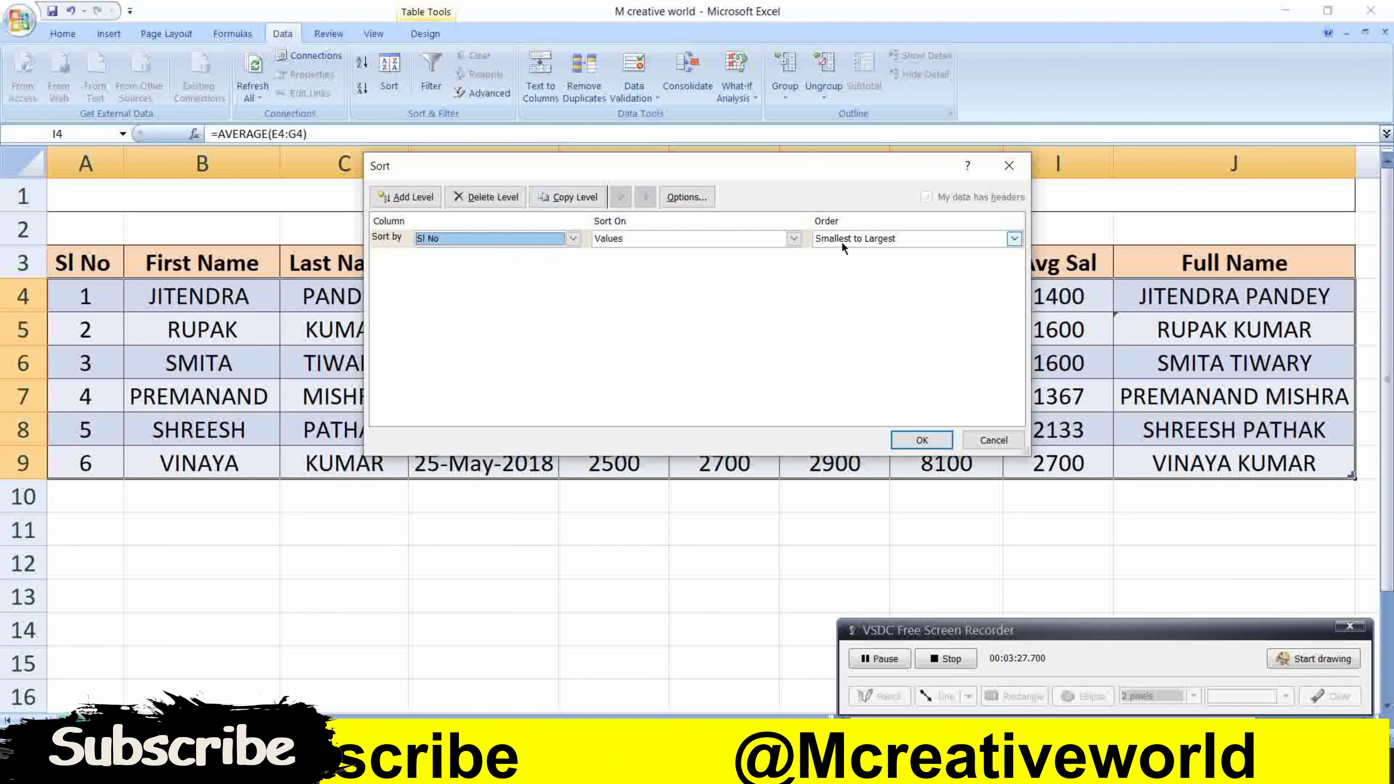
left_click(395, 196)
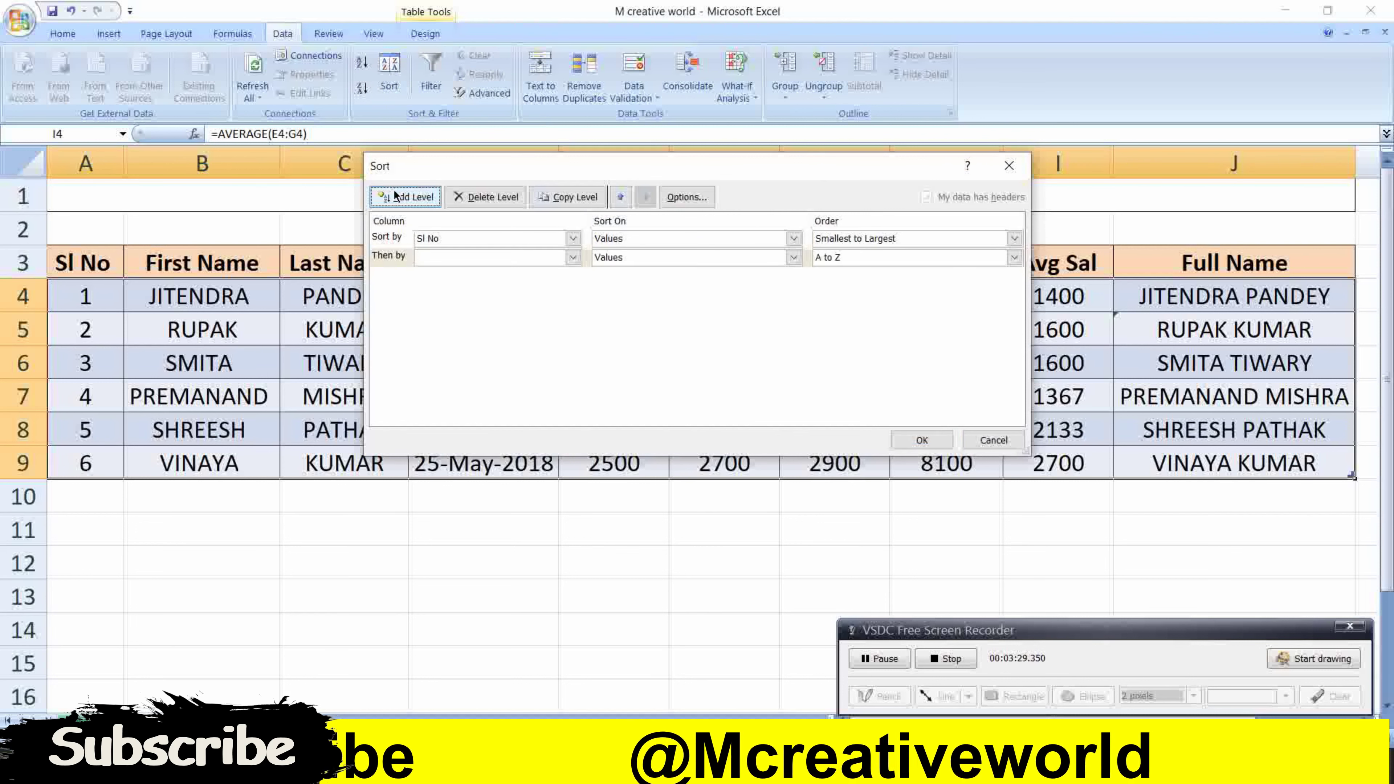
left_click(429, 258)
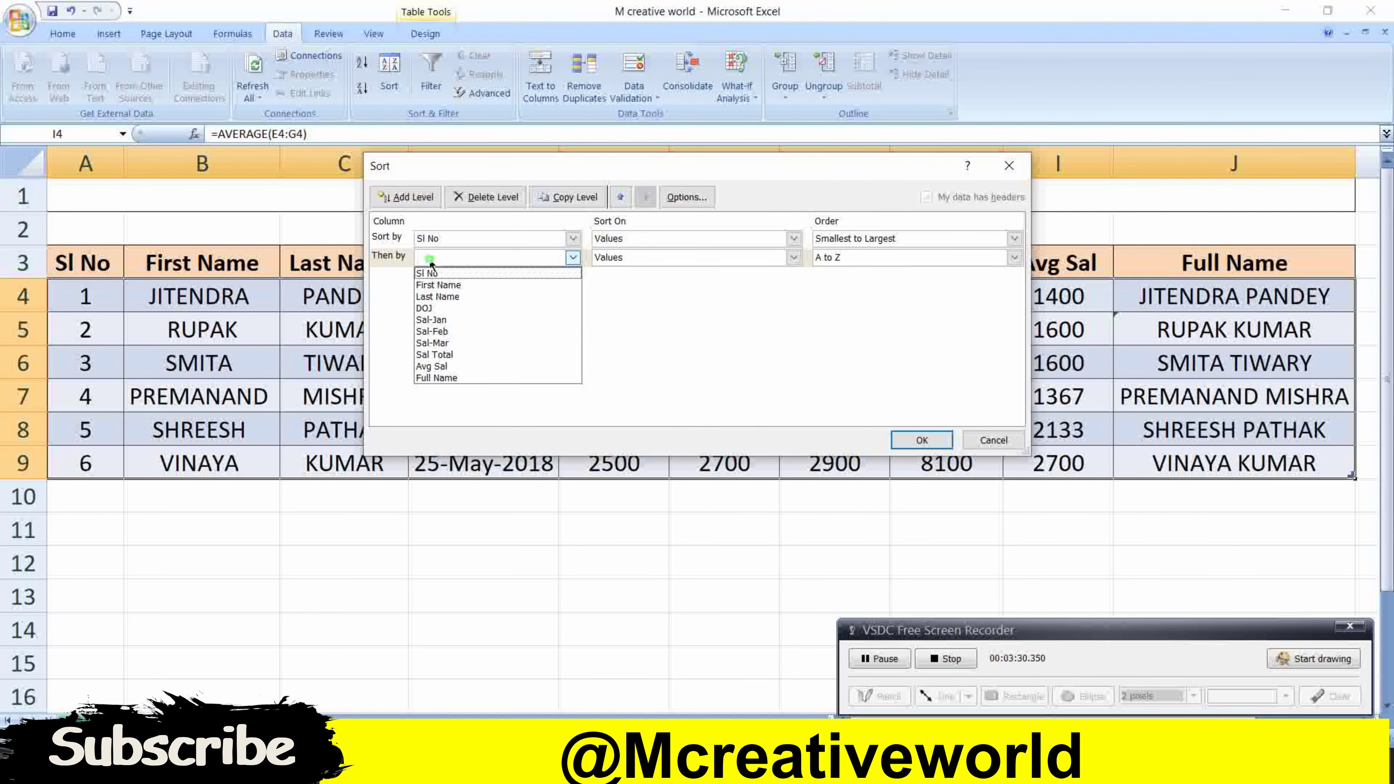
left_click(436, 354)
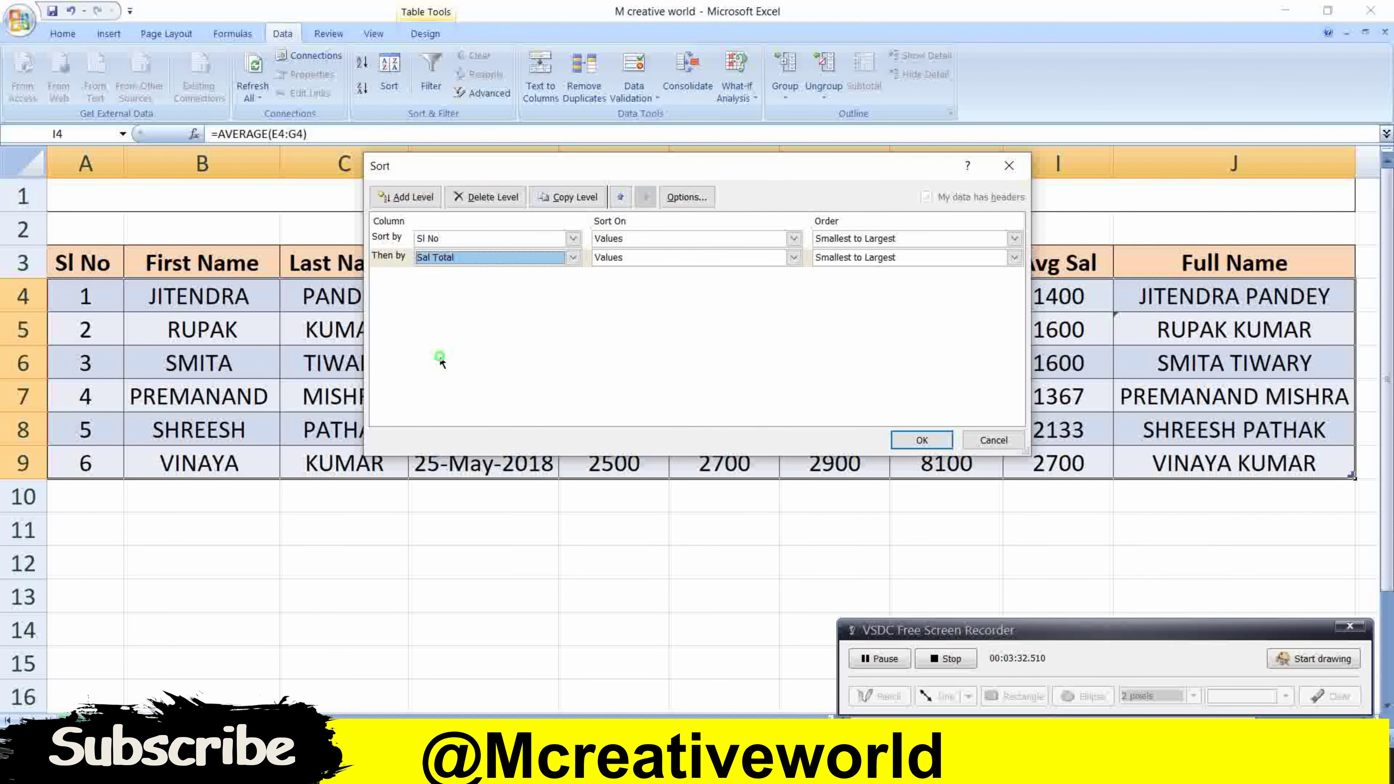
left_click(864, 256)
left_click(856, 286)
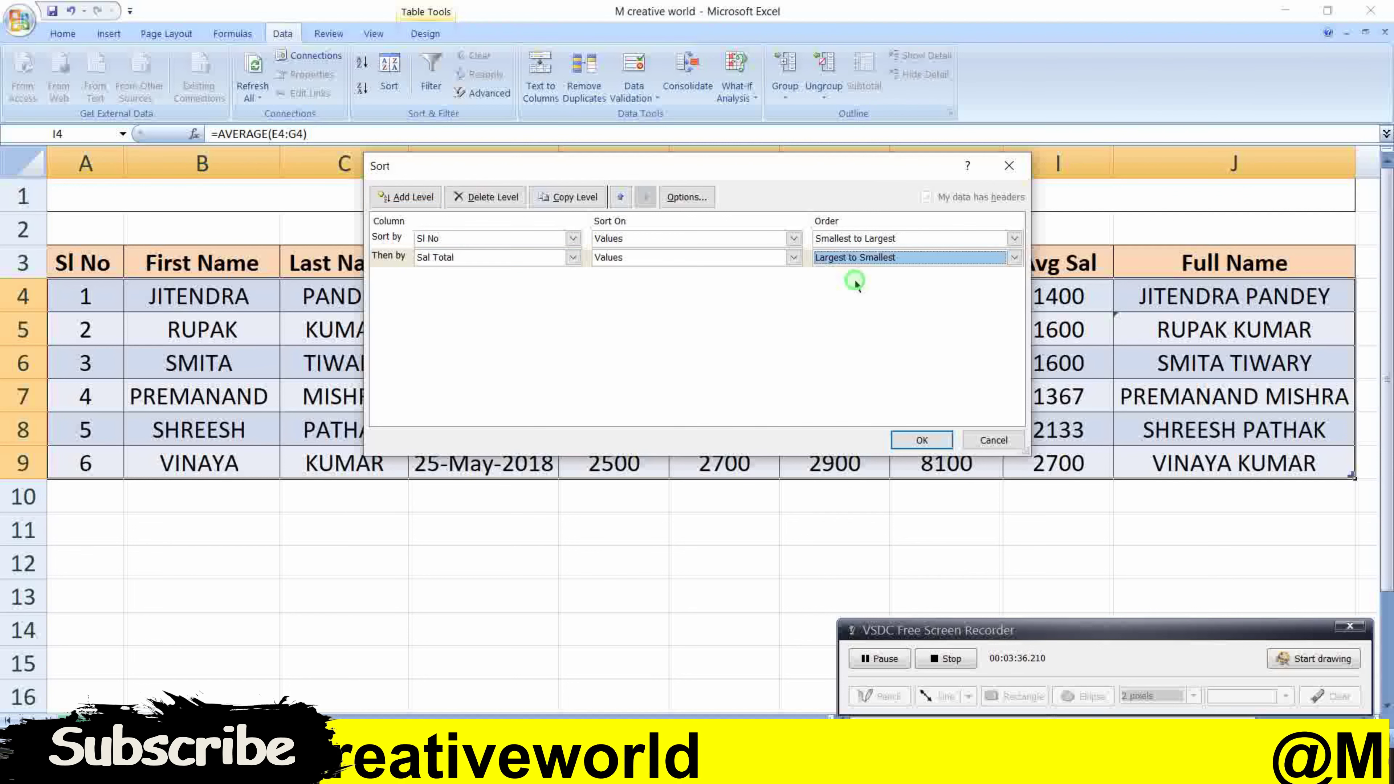
left_click(921, 441)
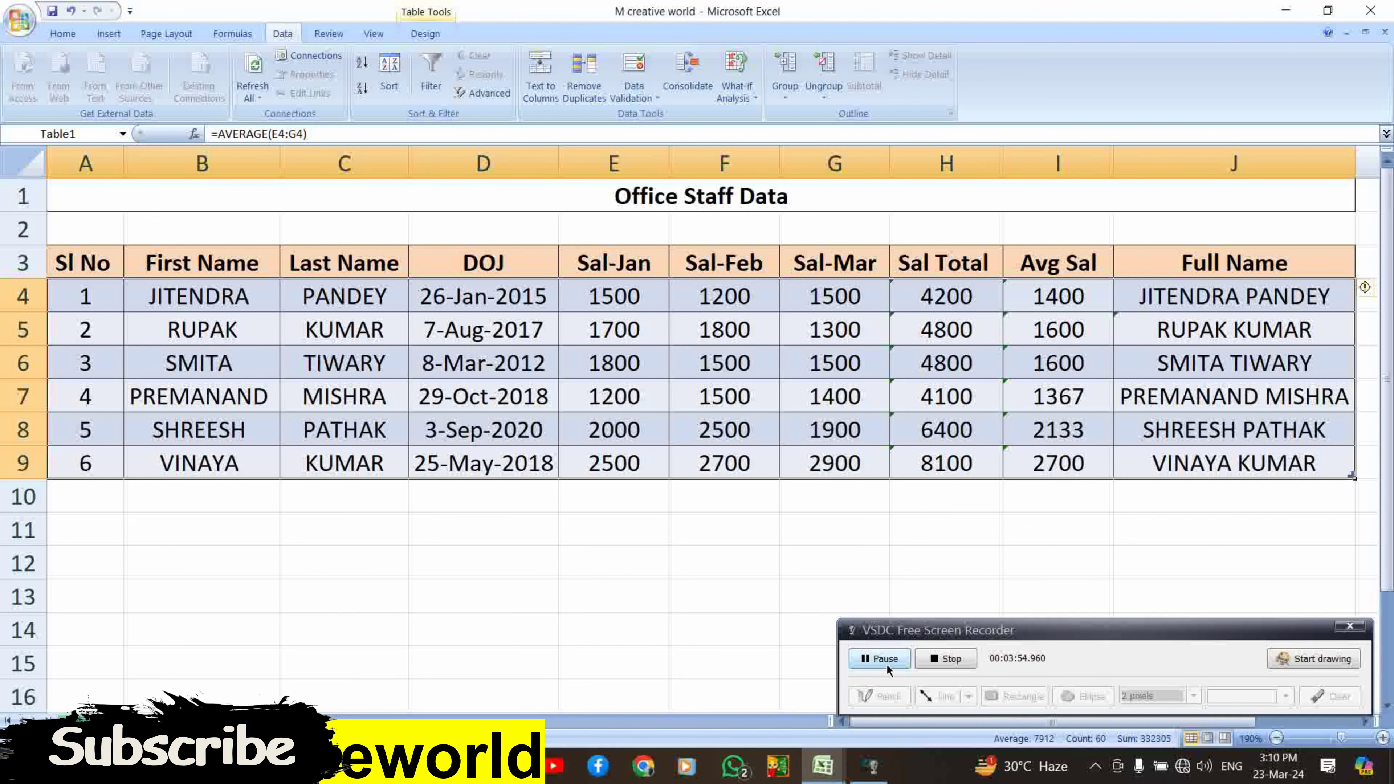
Drag-select the Sal Total values in H4:H9
left_click(895, 656)
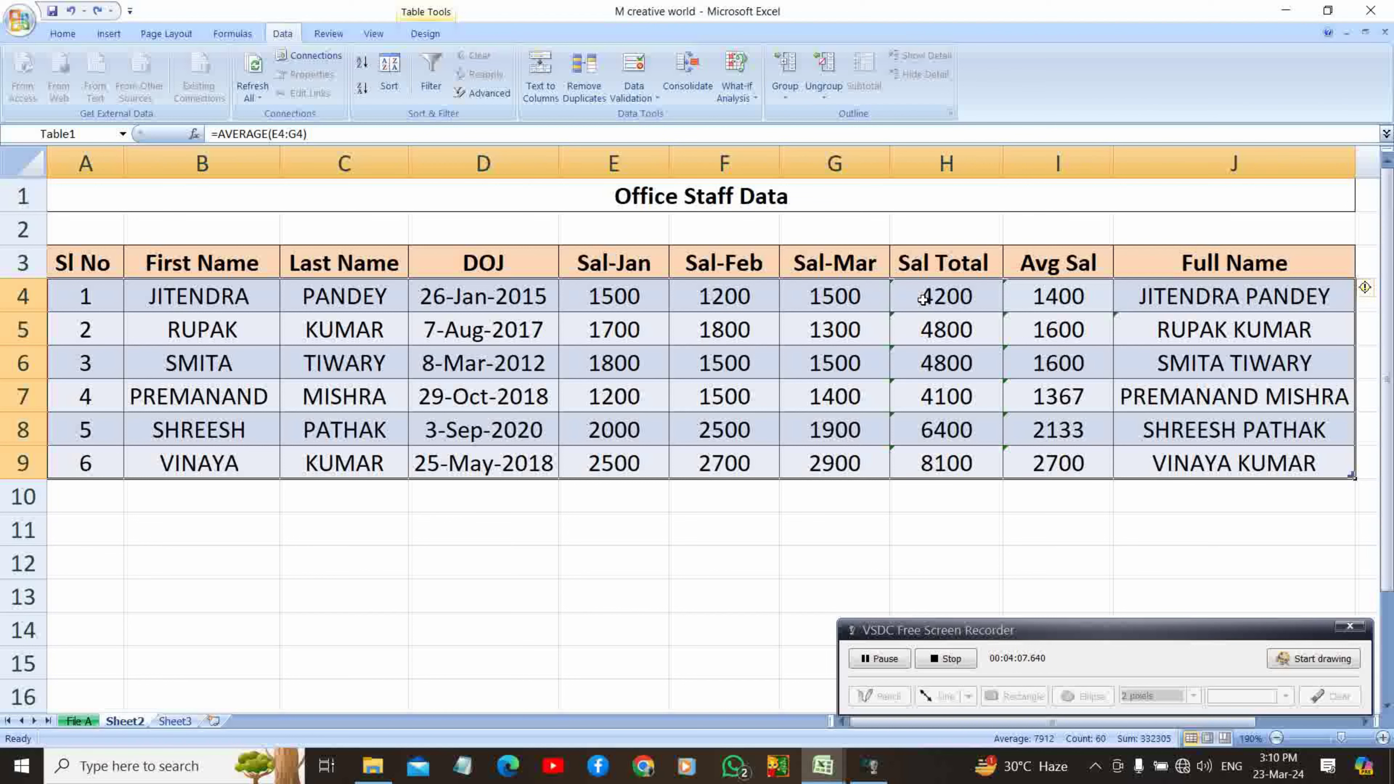
left_click_drag(923, 299, 933, 324)
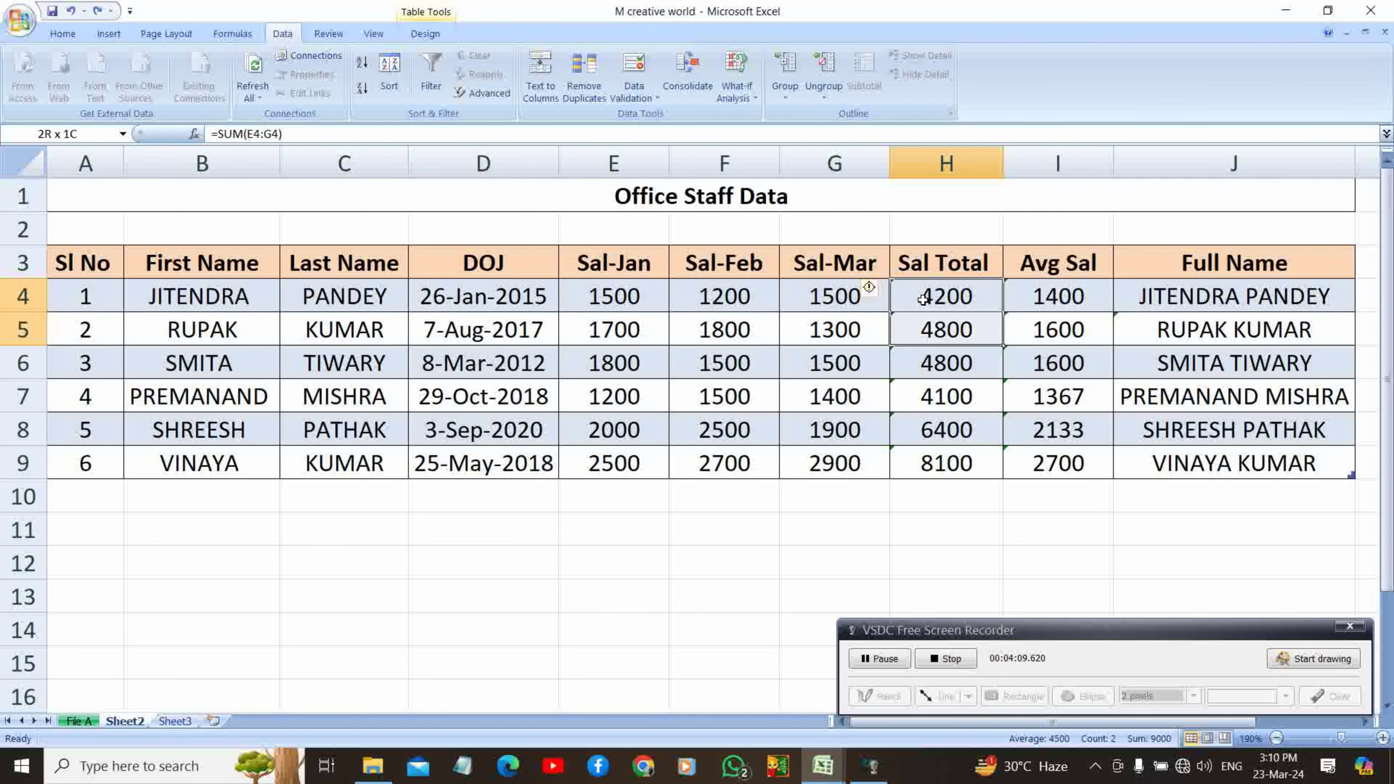
left_click_drag(924, 299, 945, 463)
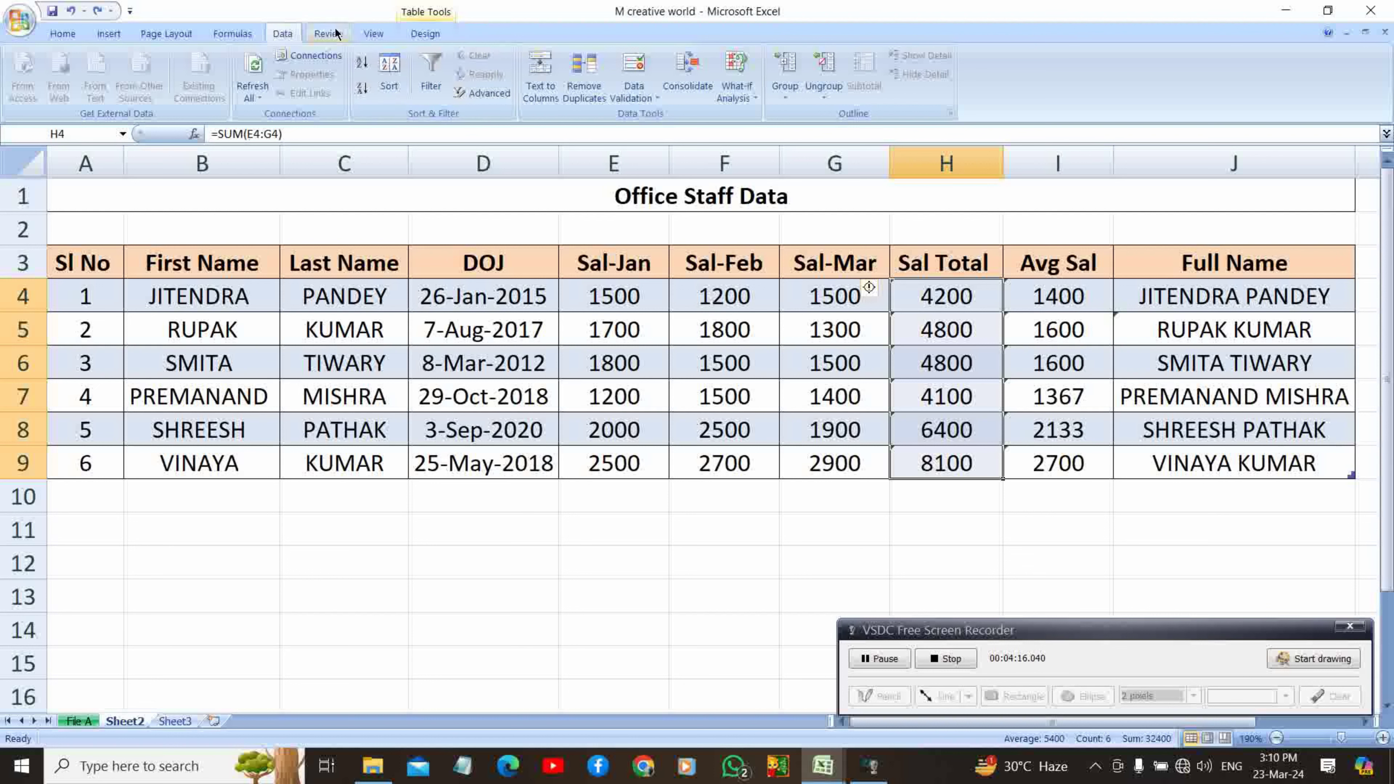
From the Home tab, open Conditional Formatting's color scales for the selected Sal Total cells
left_click(53, 35)
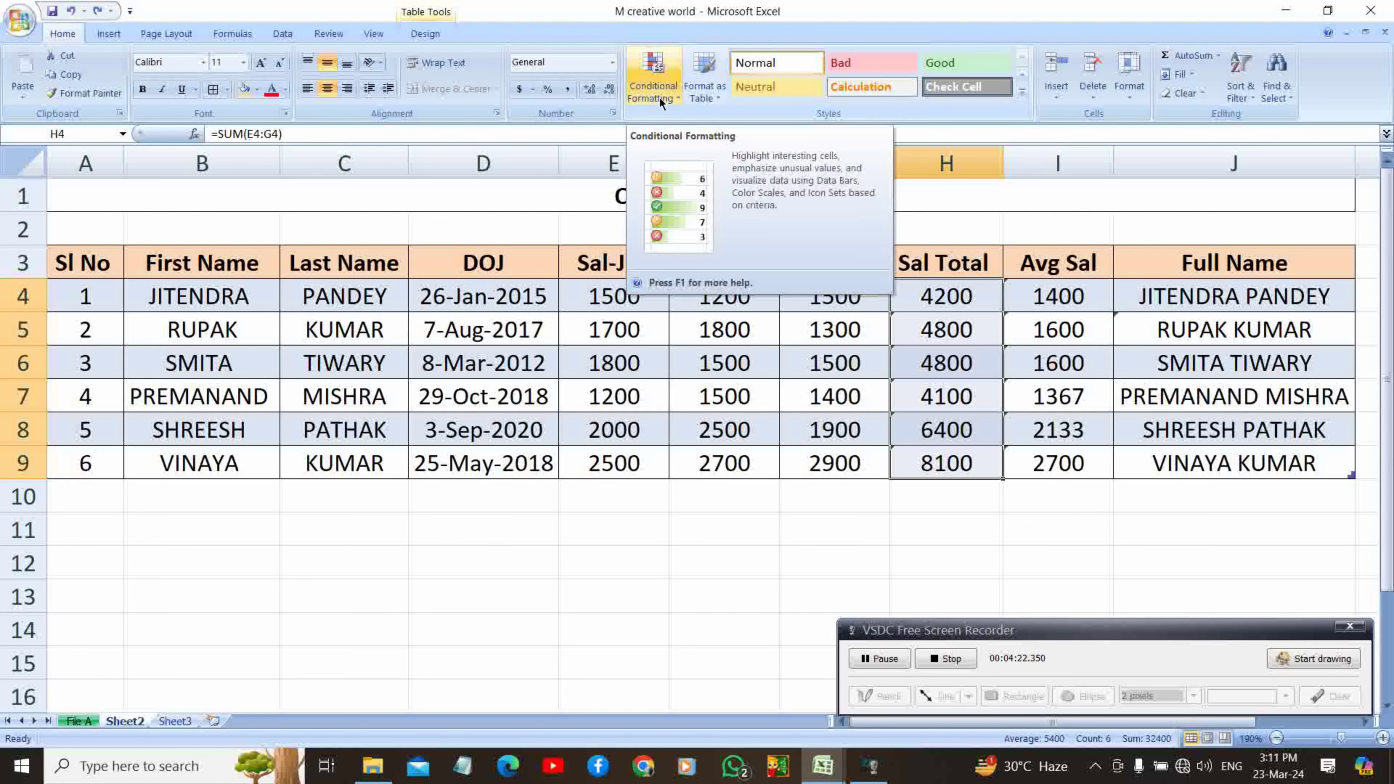
left_click(1296, 660)
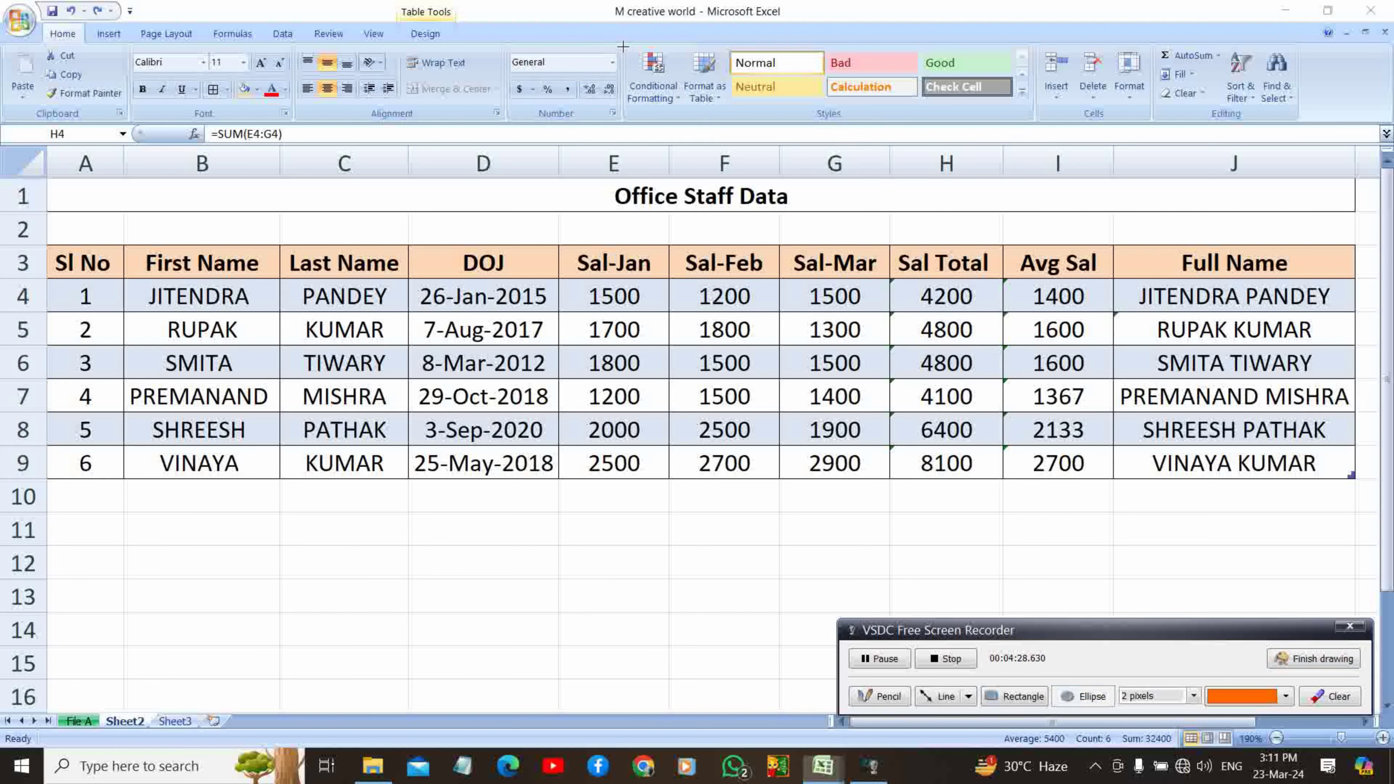
left_click_drag(623, 46, 690, 124)
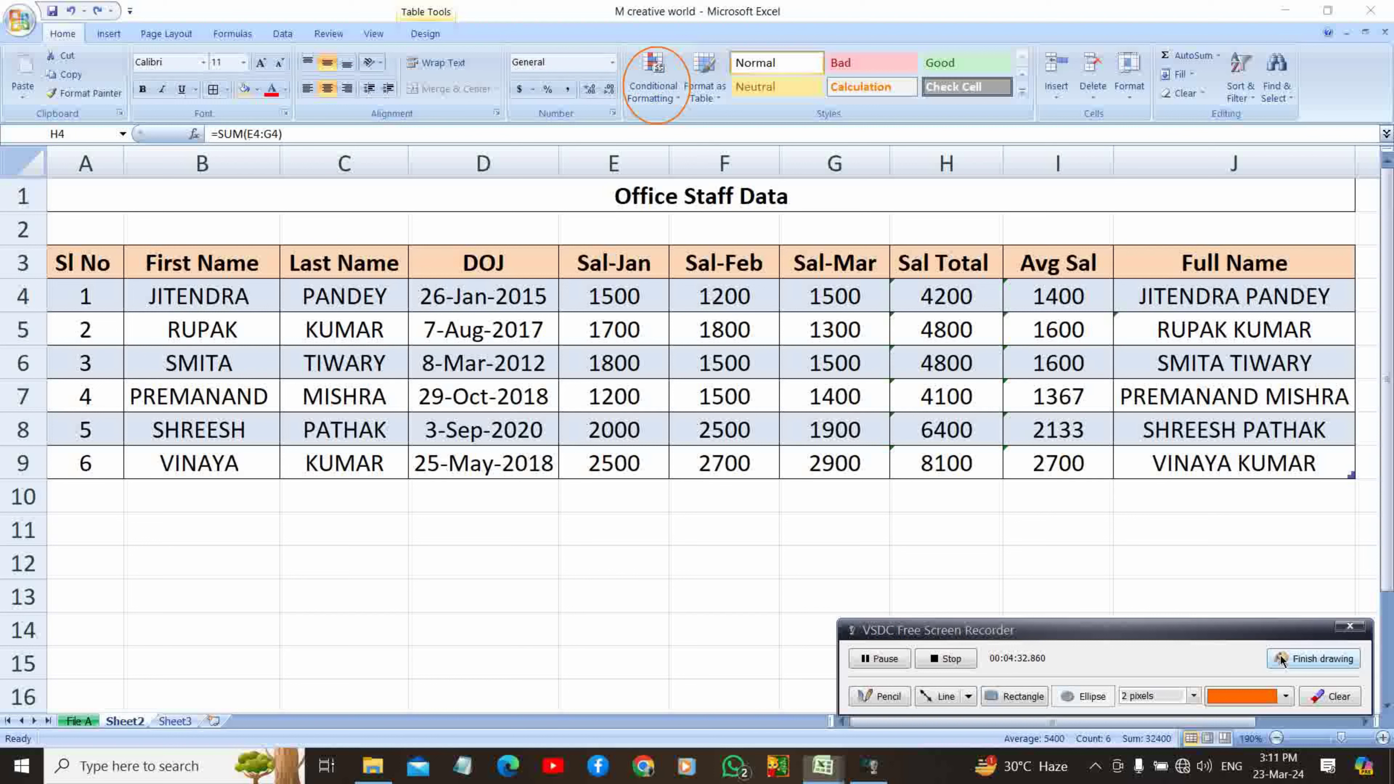
left_click(1311, 703)
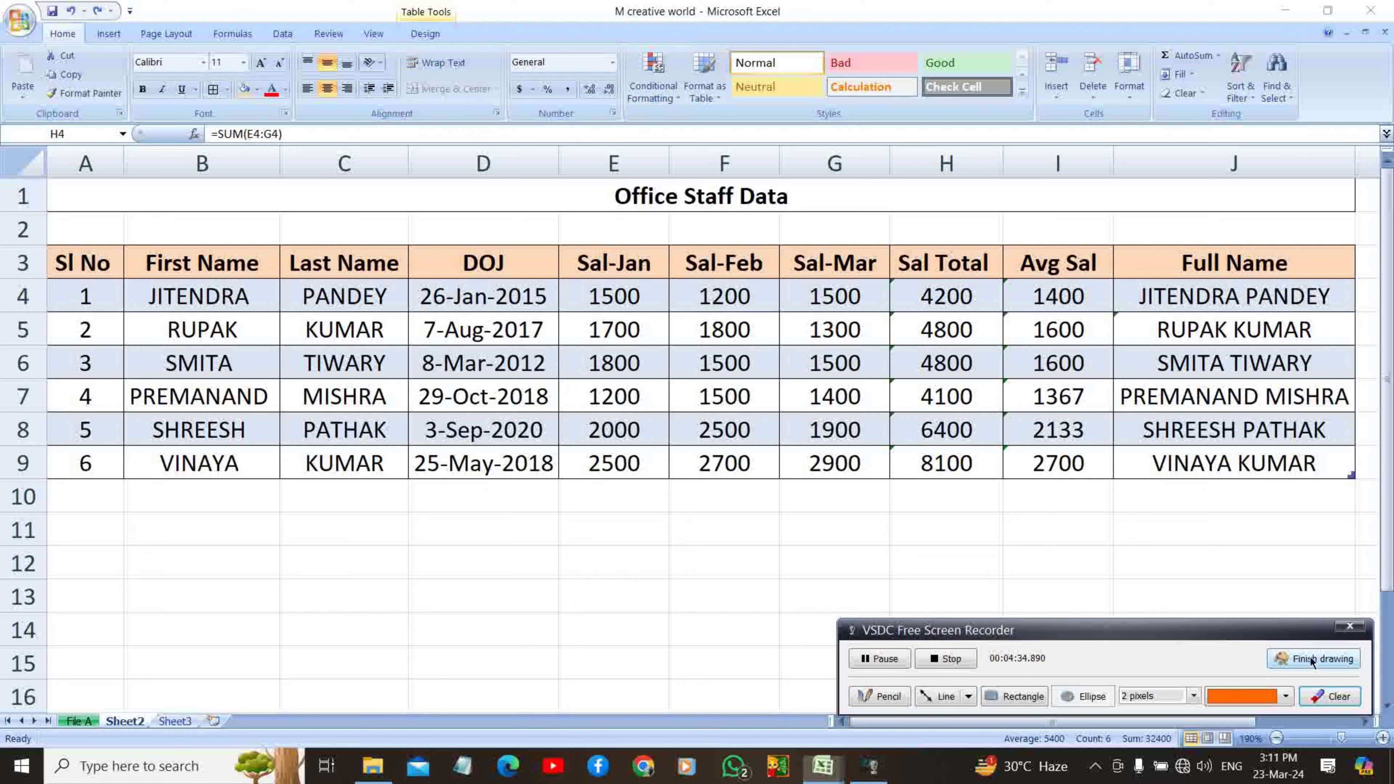
left_click(1311, 659)
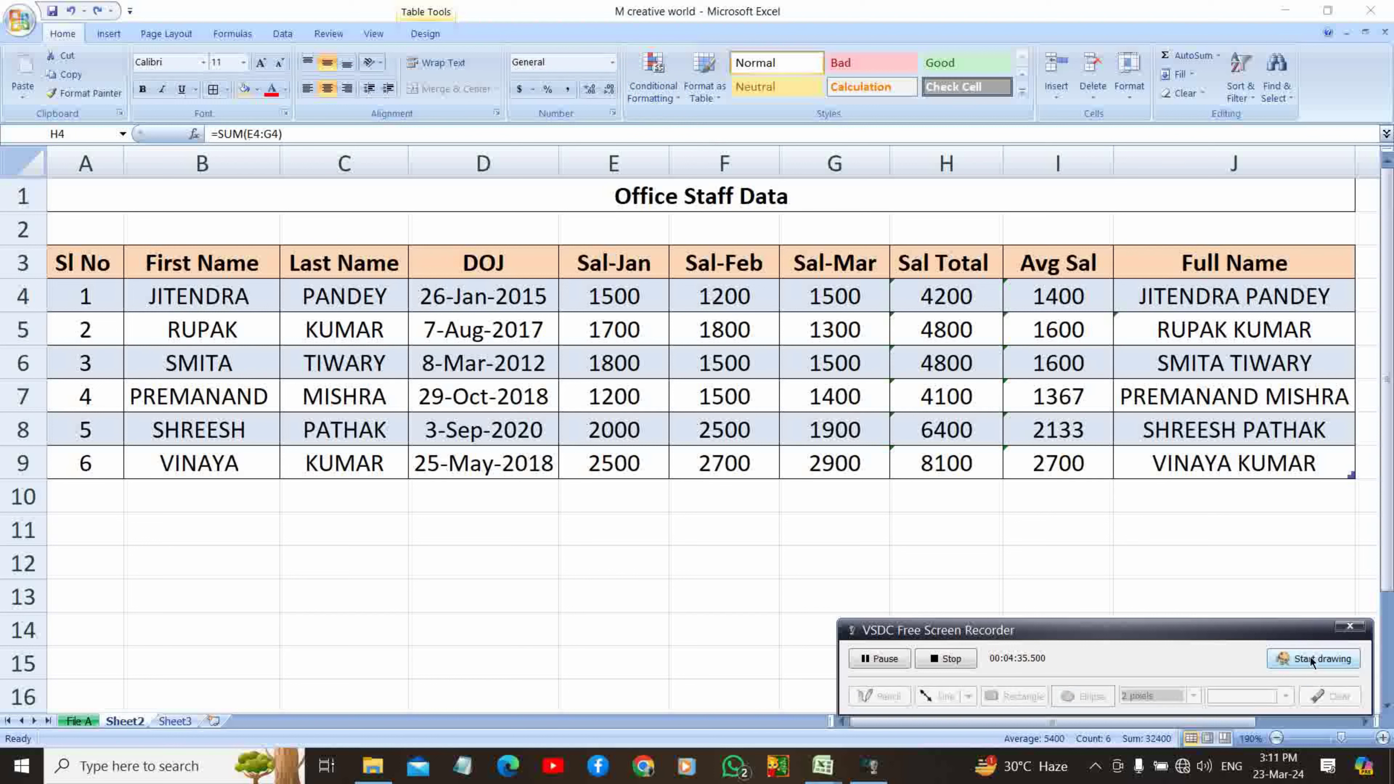
left_click(933, 295)
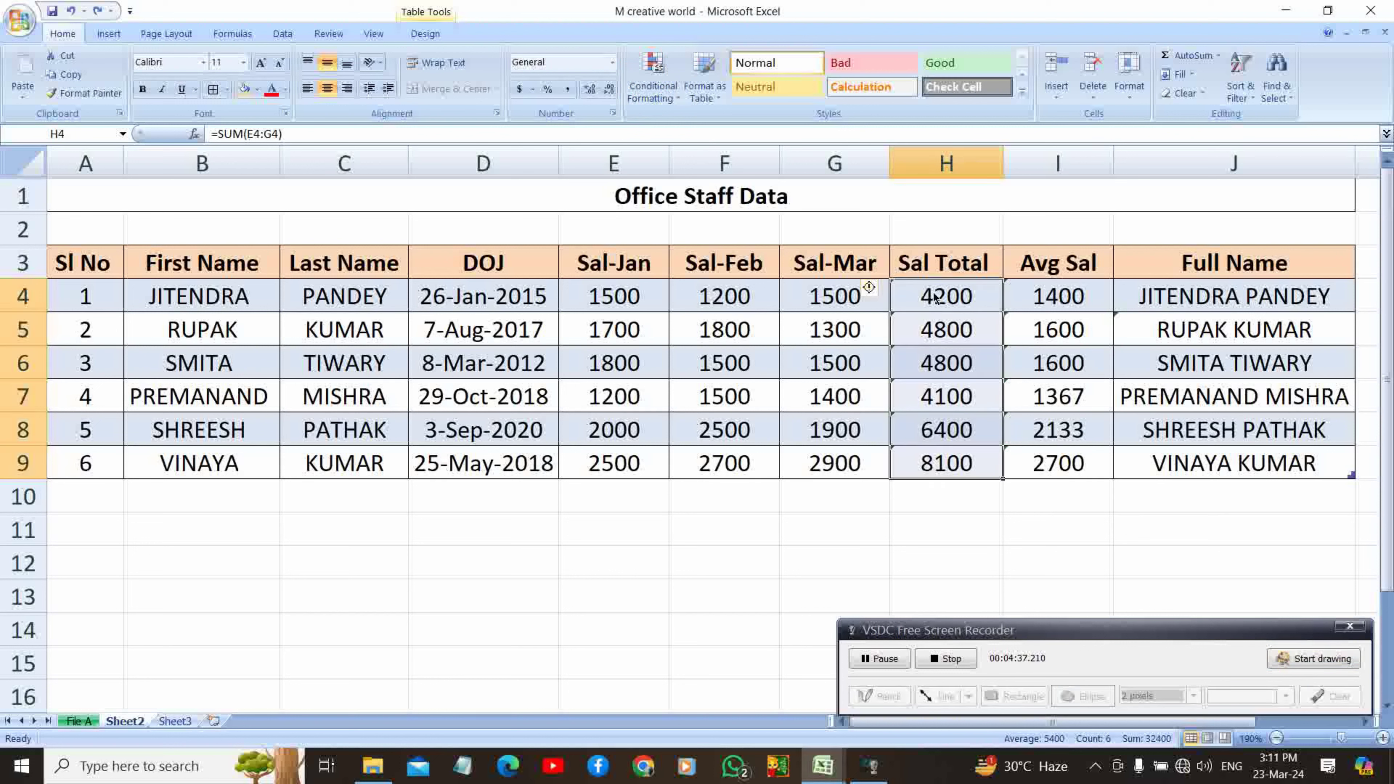
left_click(663, 91)
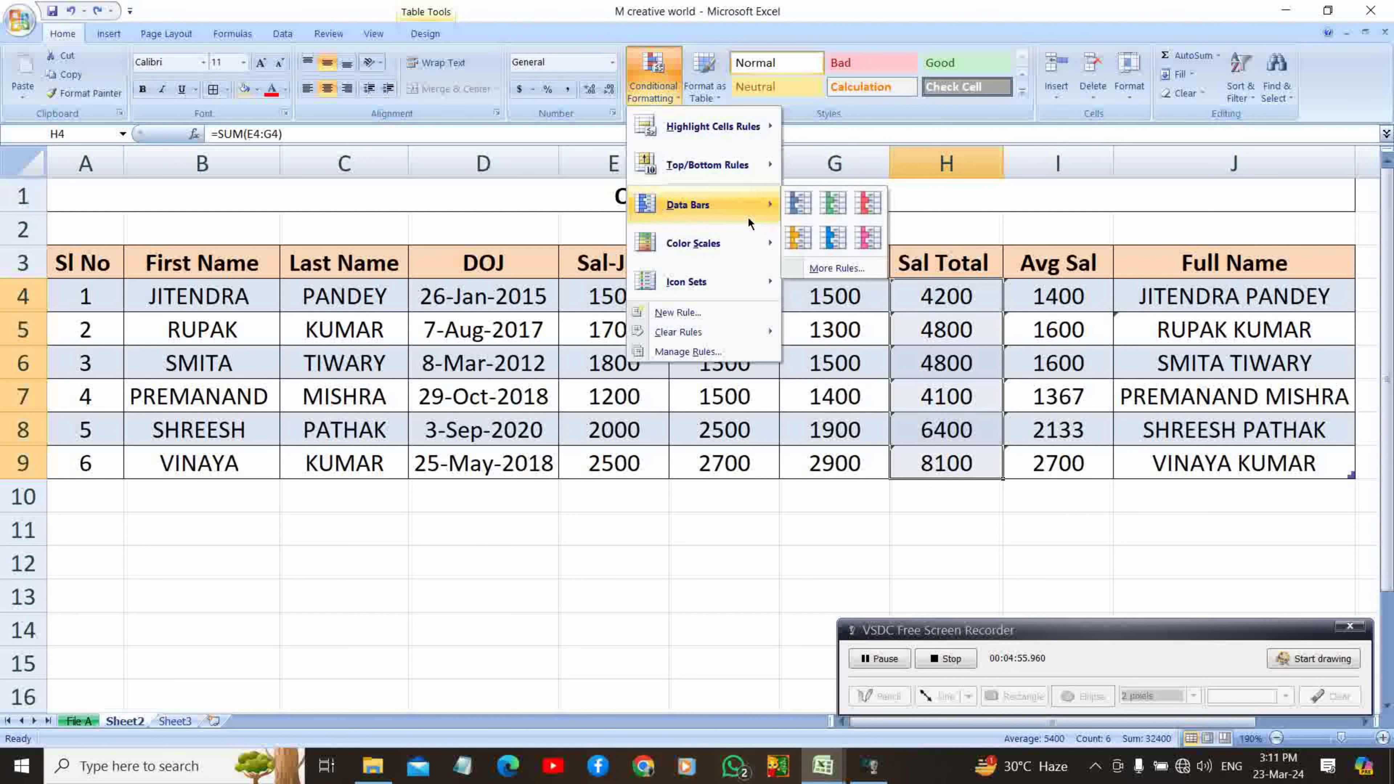
mouse_move(697, 243)
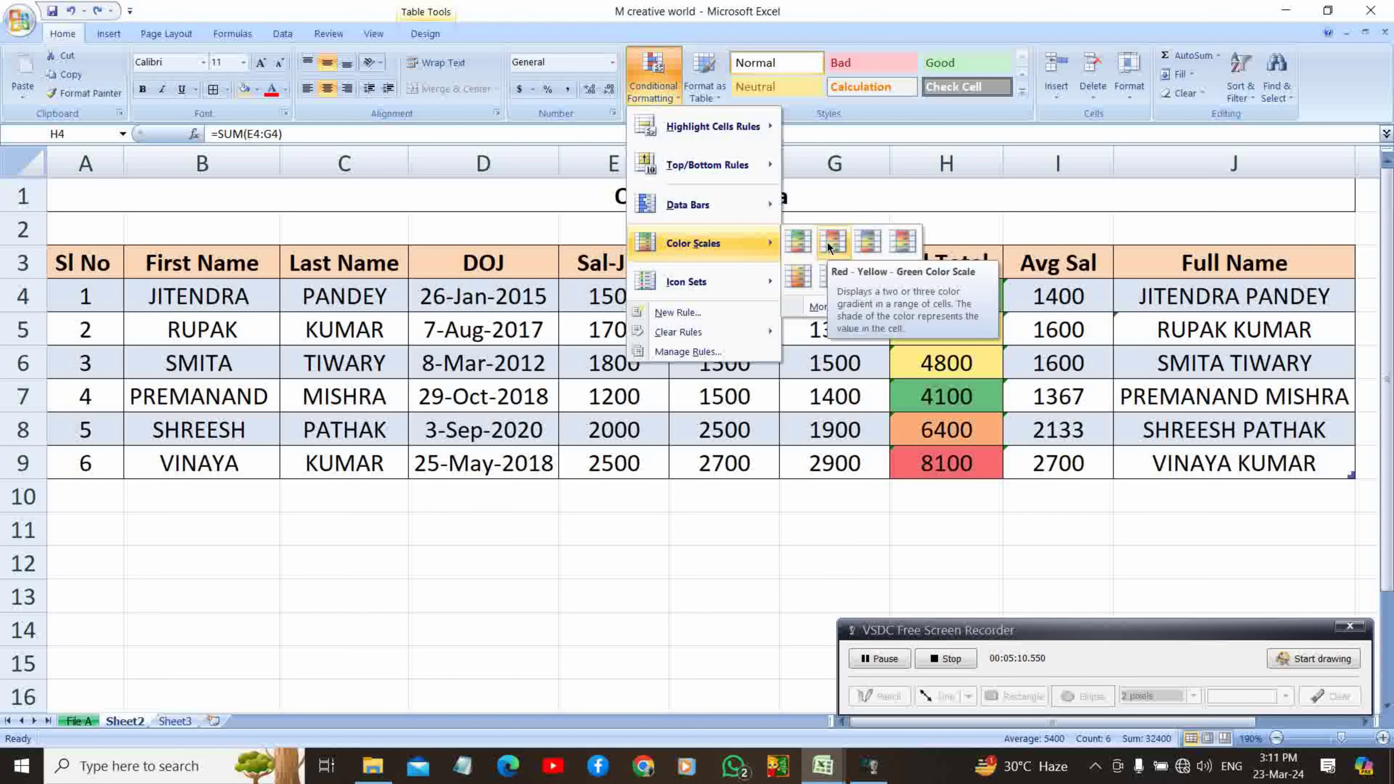
left_click(790, 241)
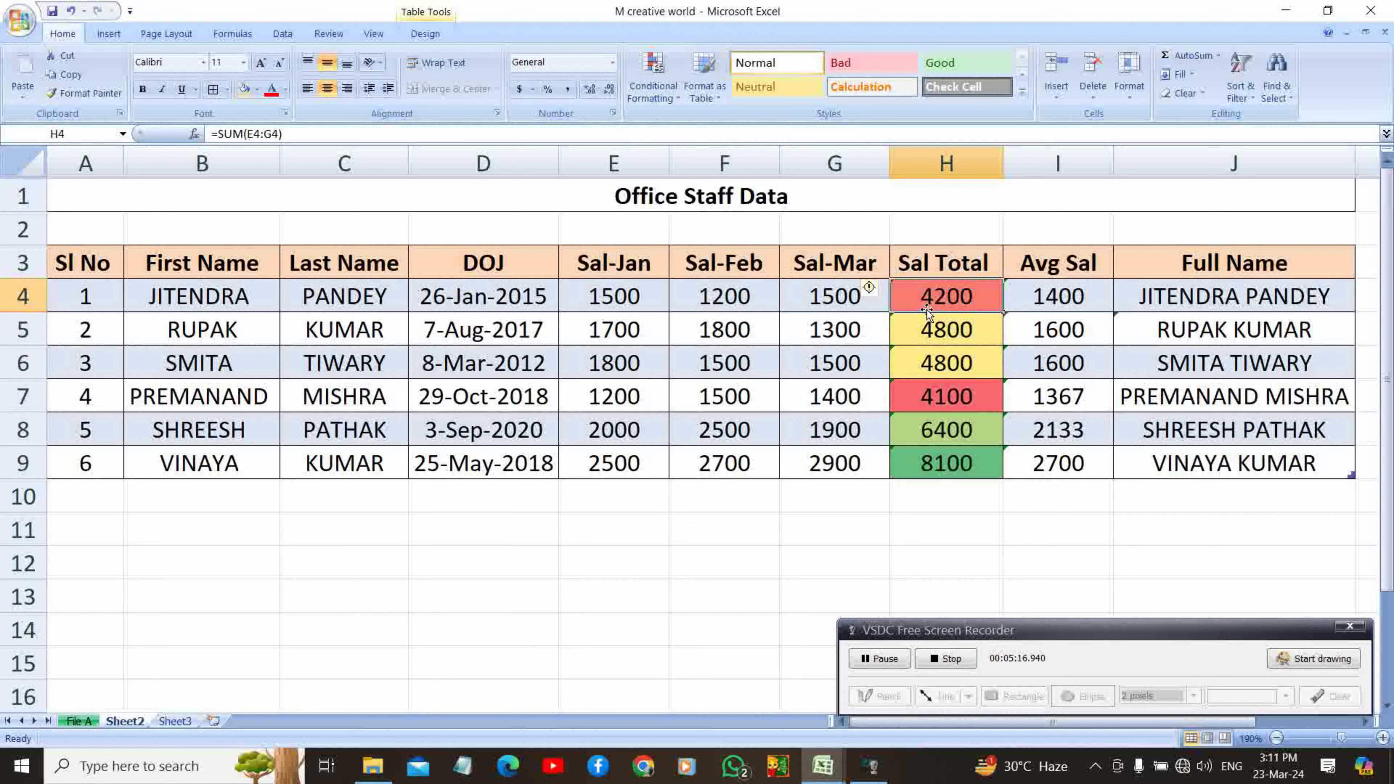
left_click(956, 336)
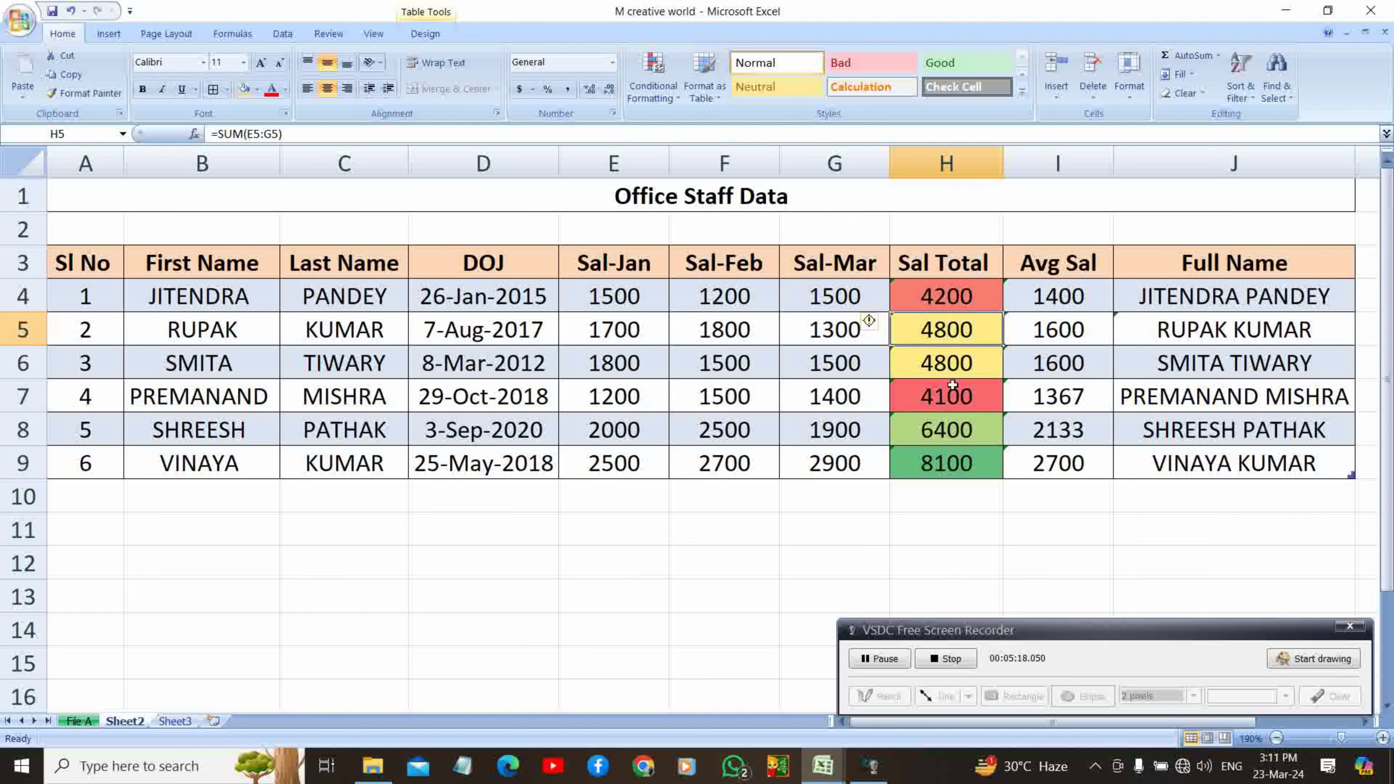
left_click(941, 474)
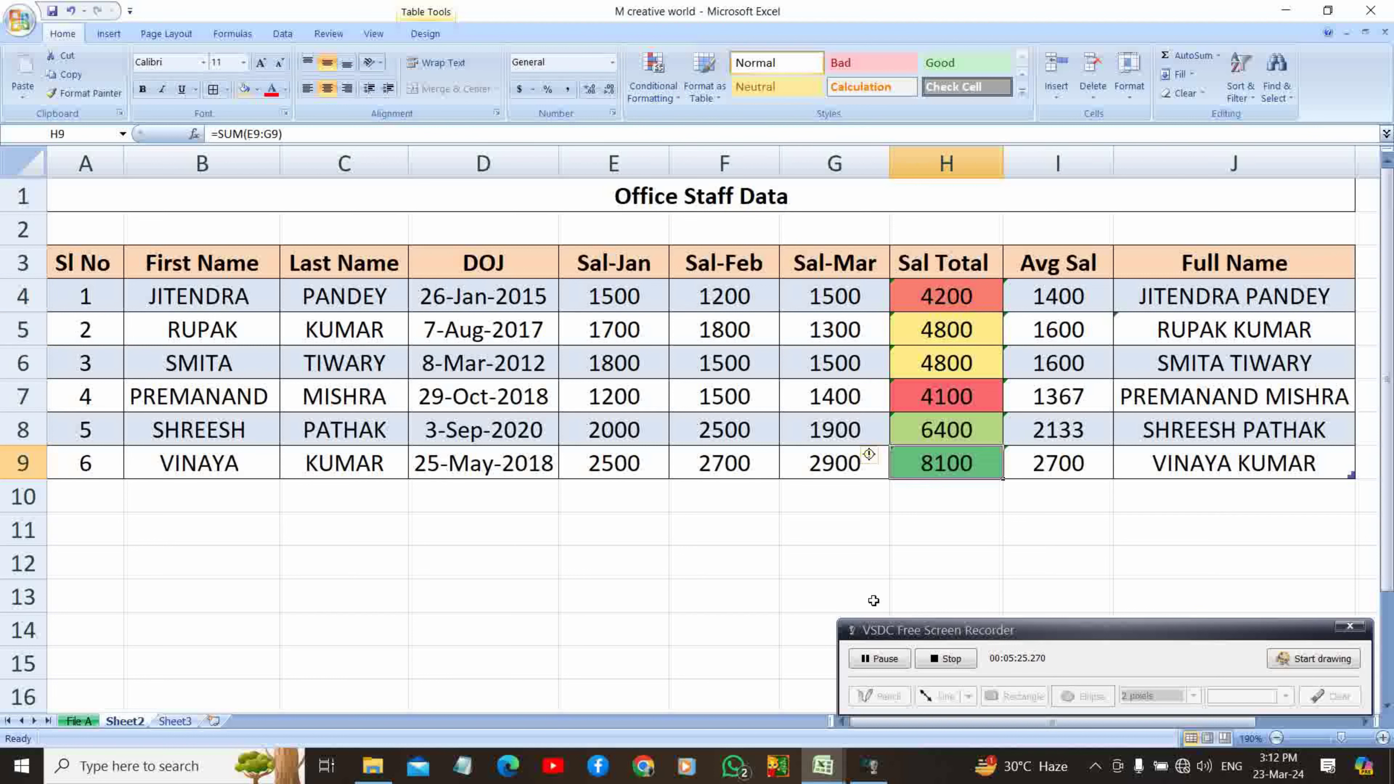
left_click(890, 659)
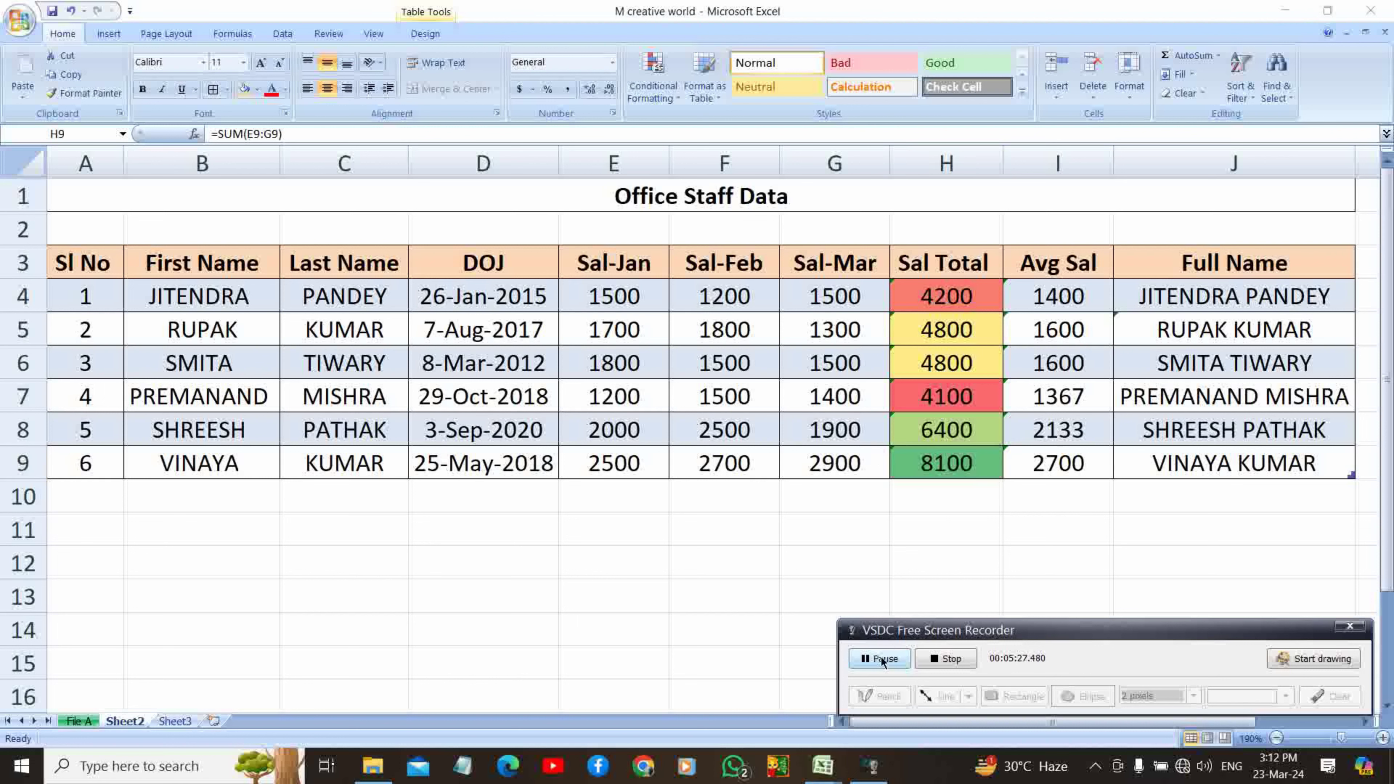
left_click(845, 349)
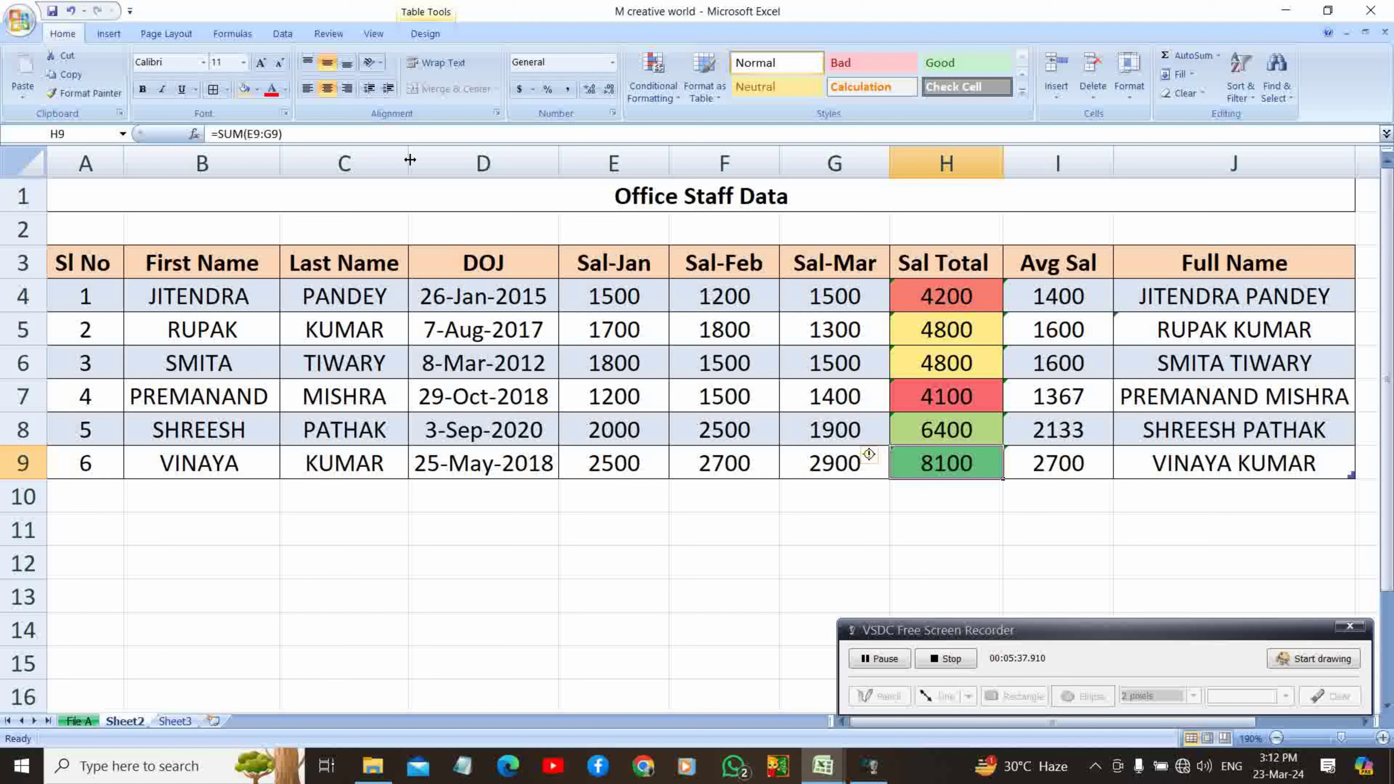
left_click(434, 144)
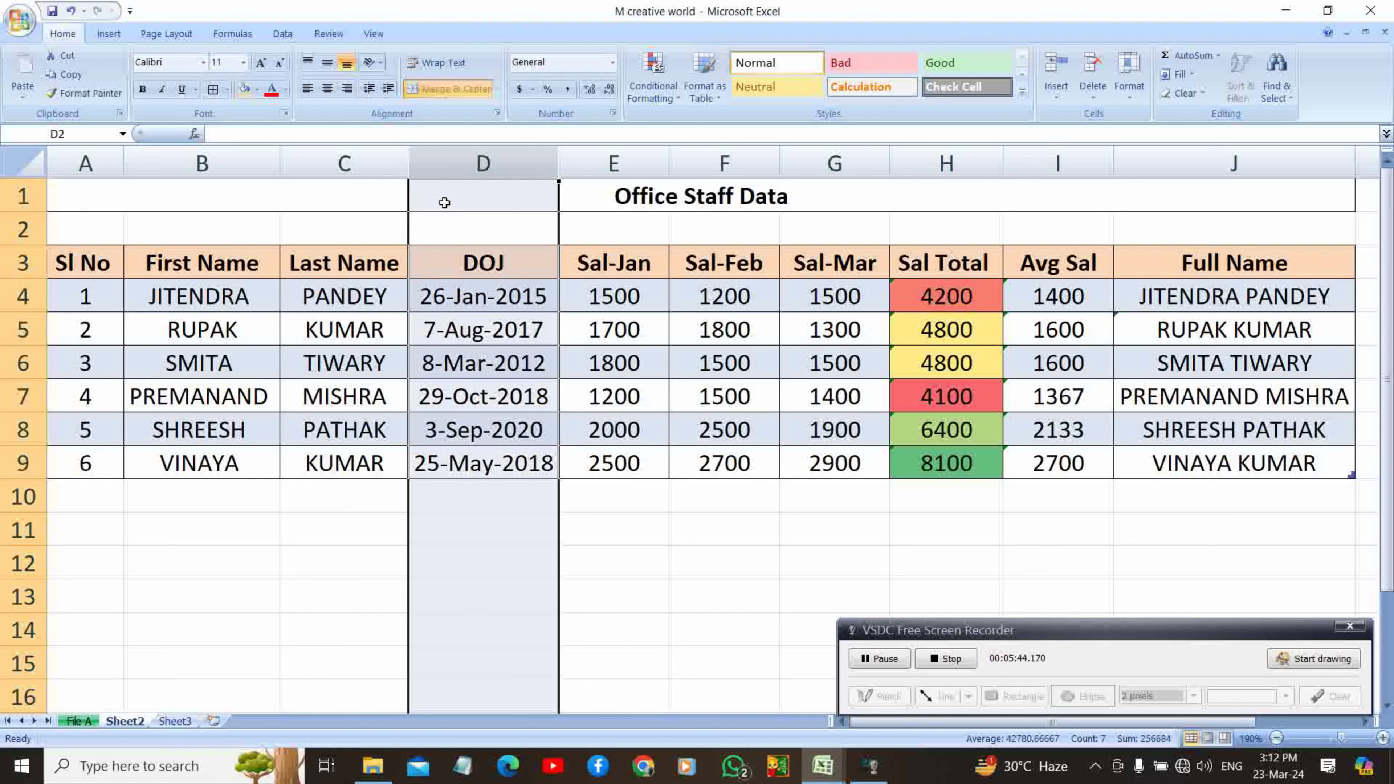
right_click(451, 297)
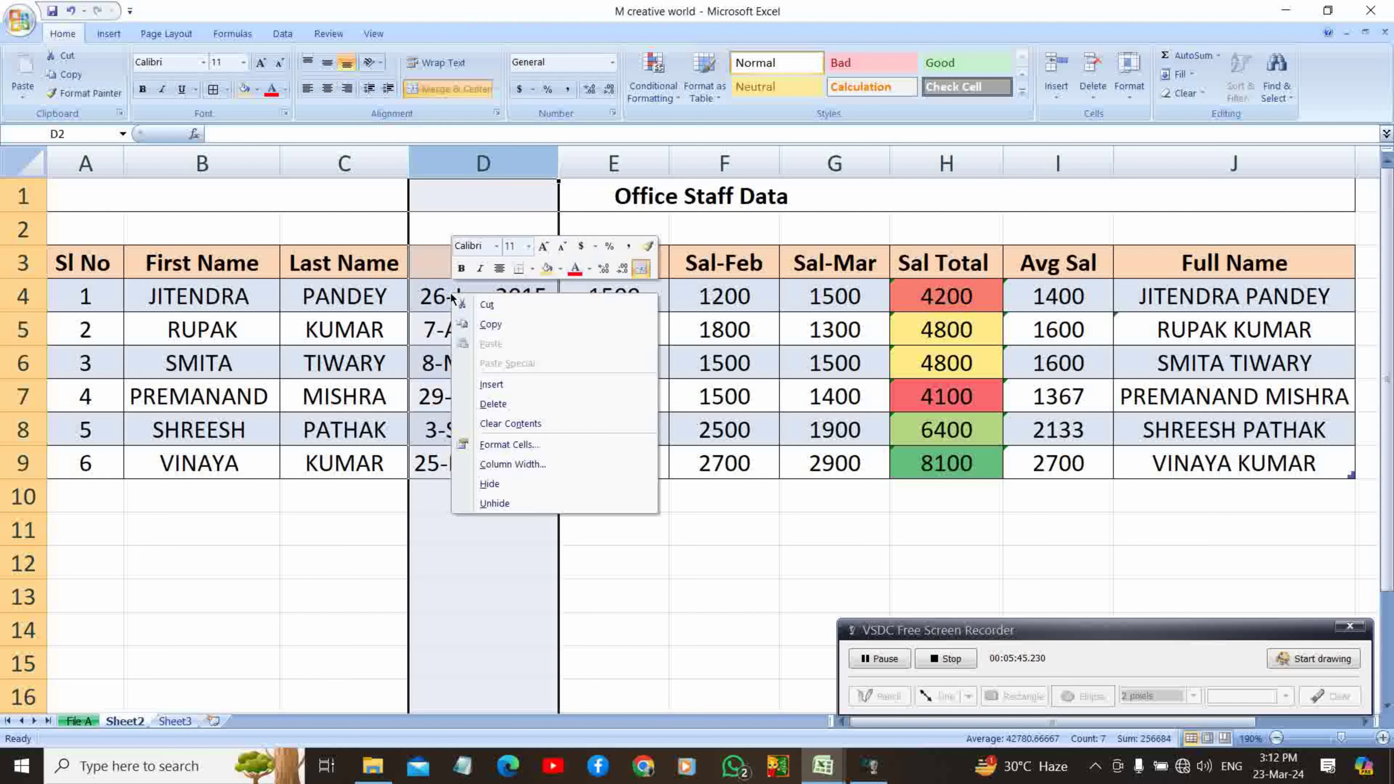
left_click(483, 386)
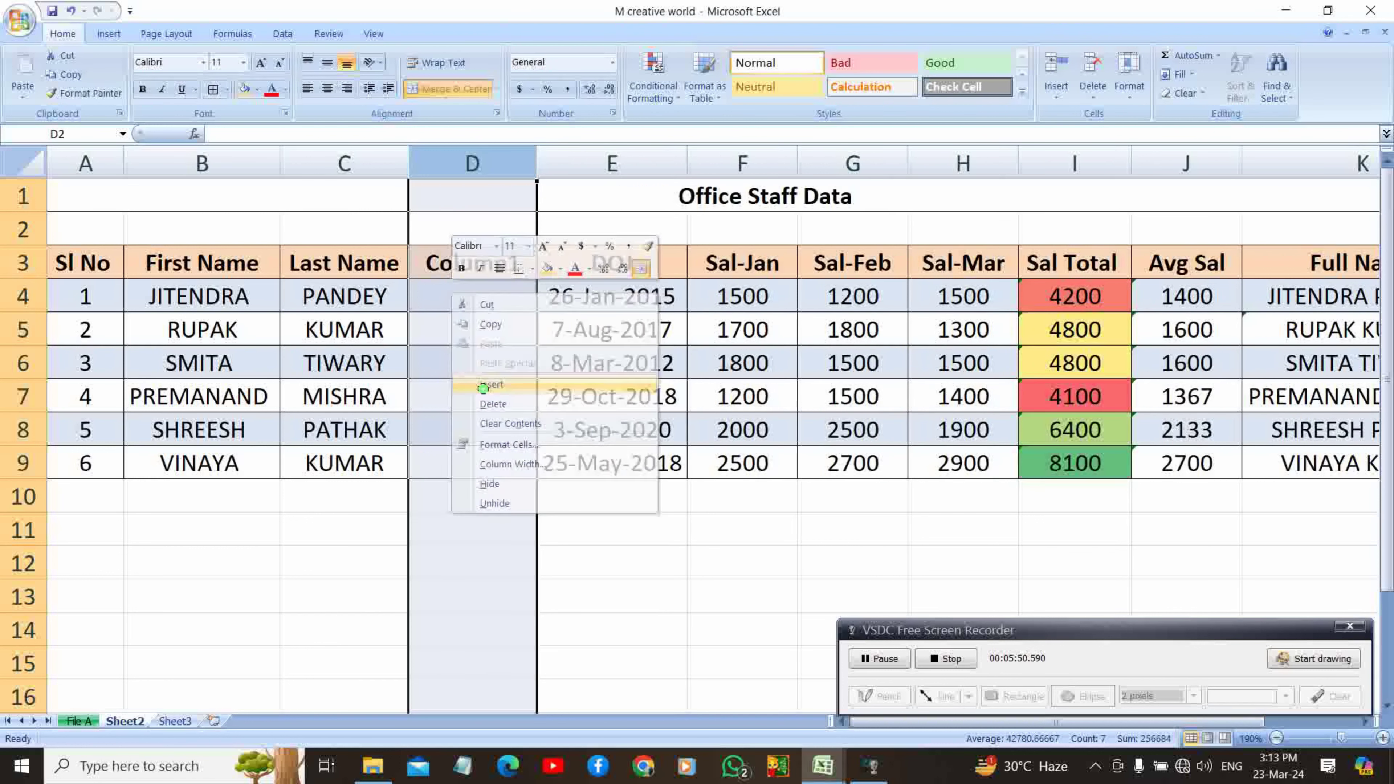
double_click(511, 265)
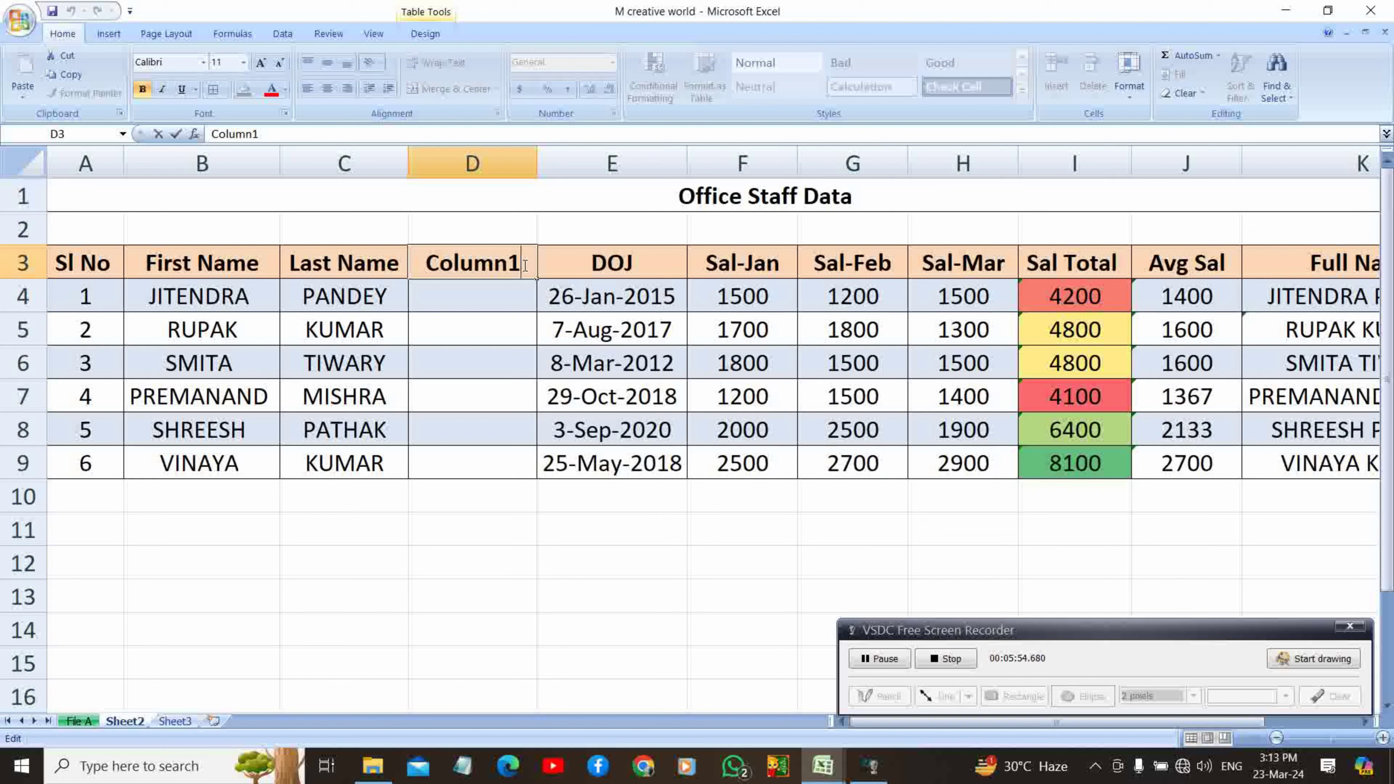
left_click_drag(525, 265, 426, 265)
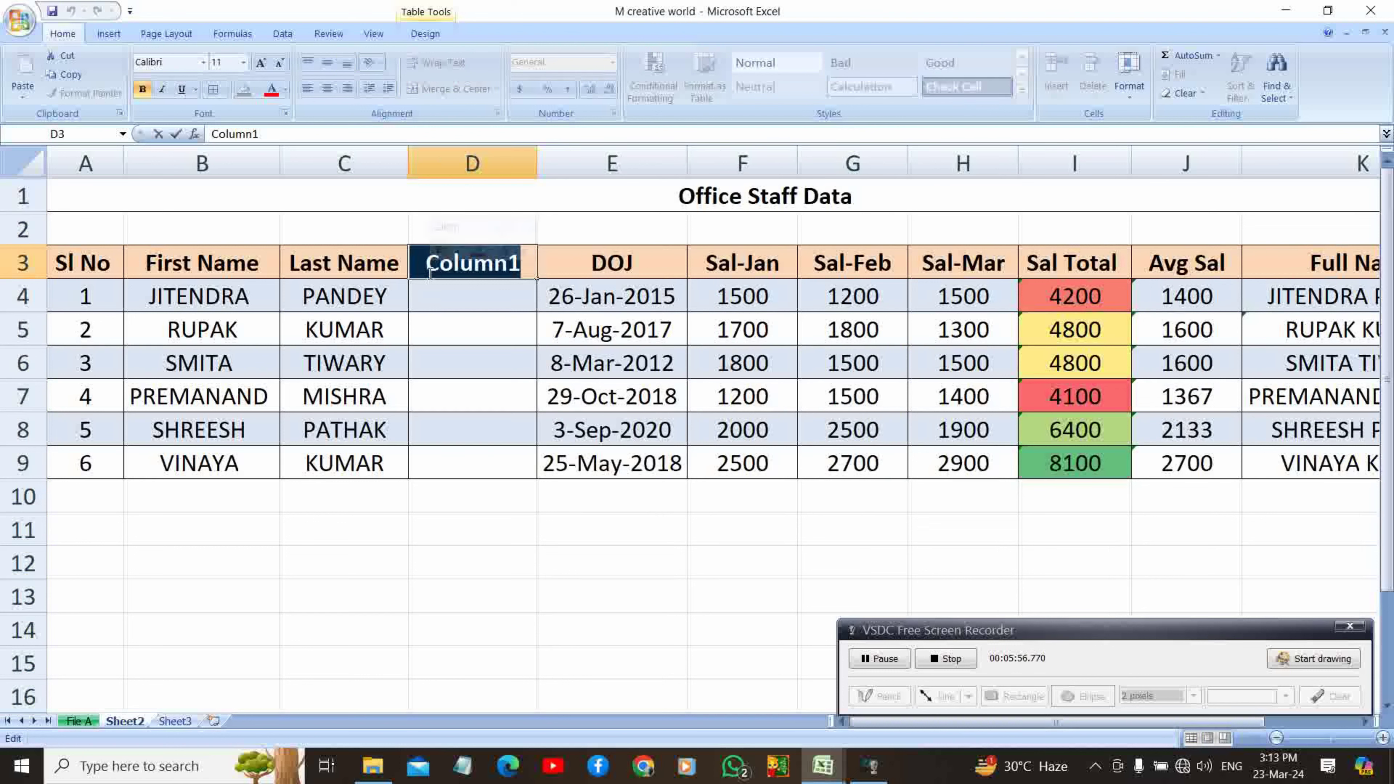
left_click(471, 293)
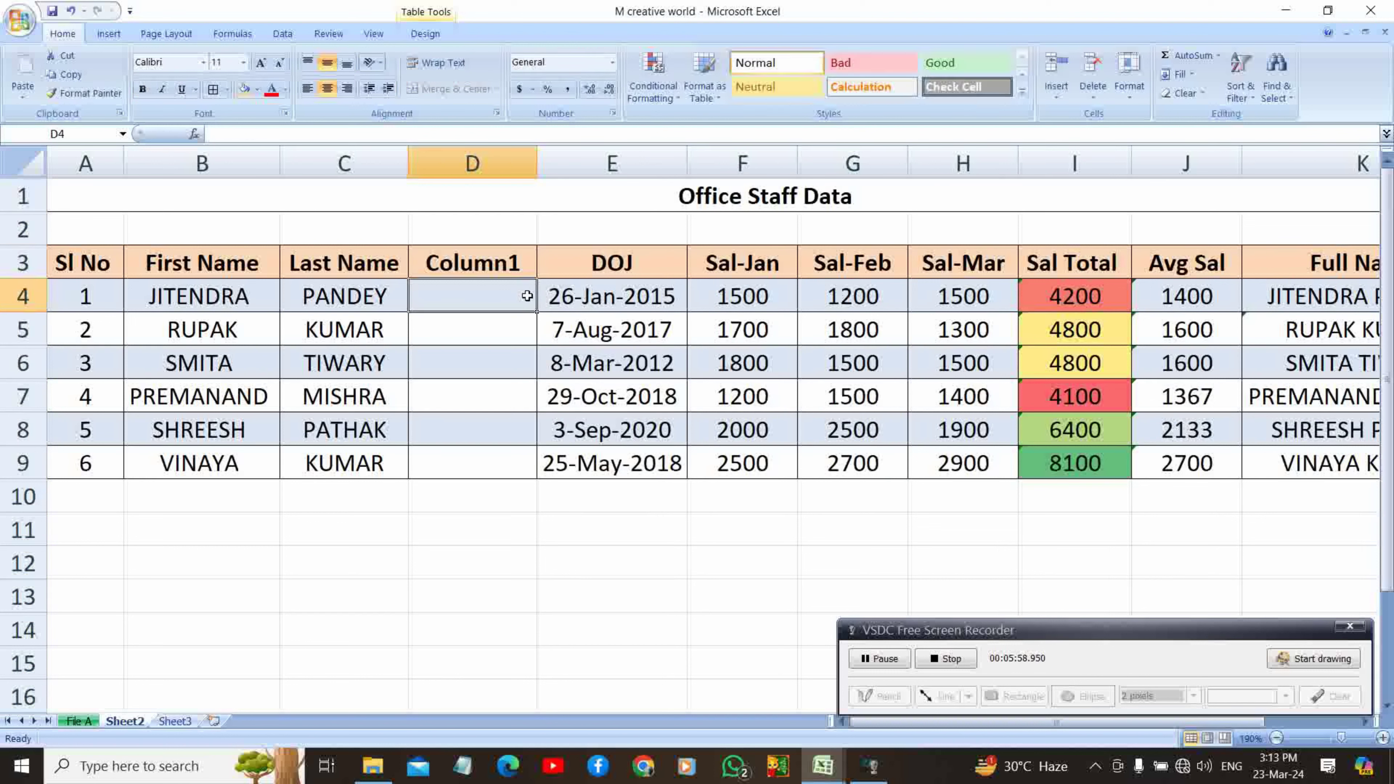
left_click(467, 159)
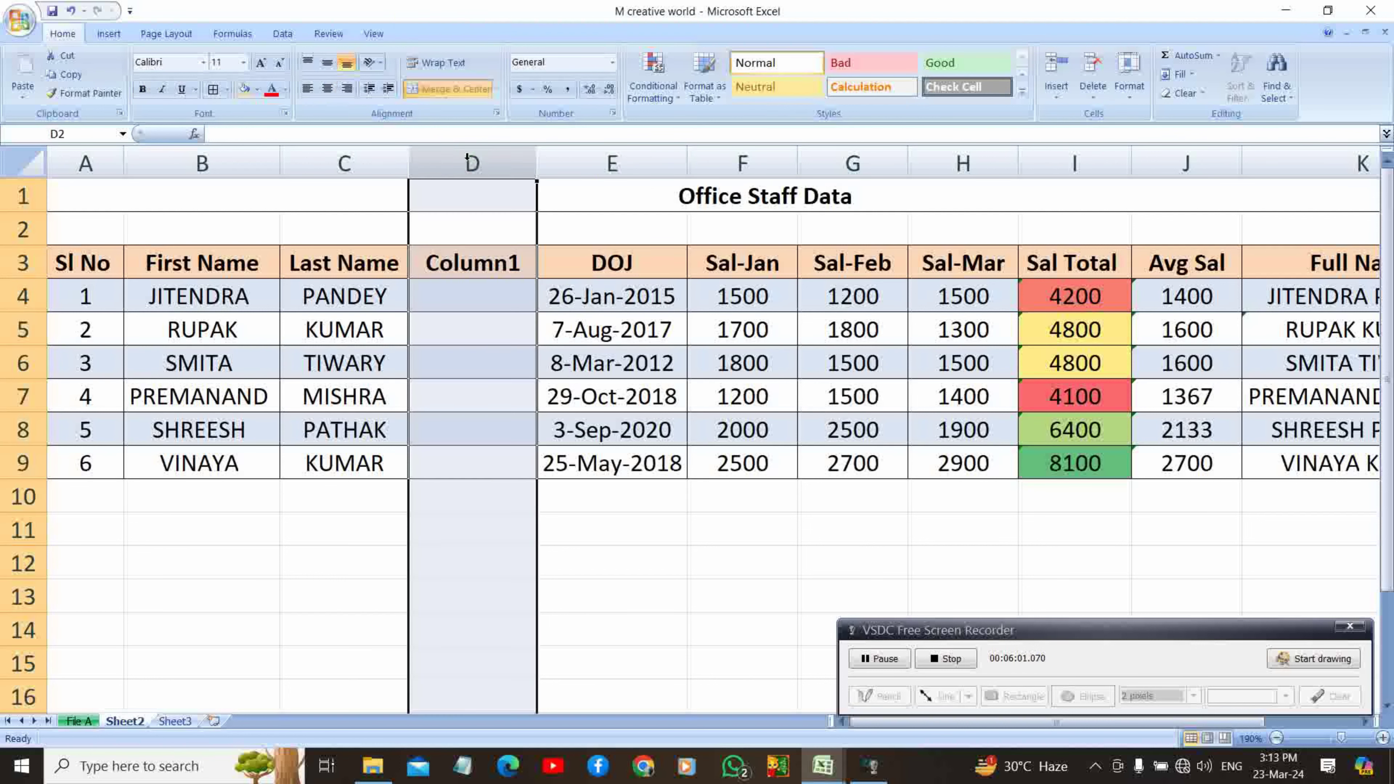
right_click(467, 158)
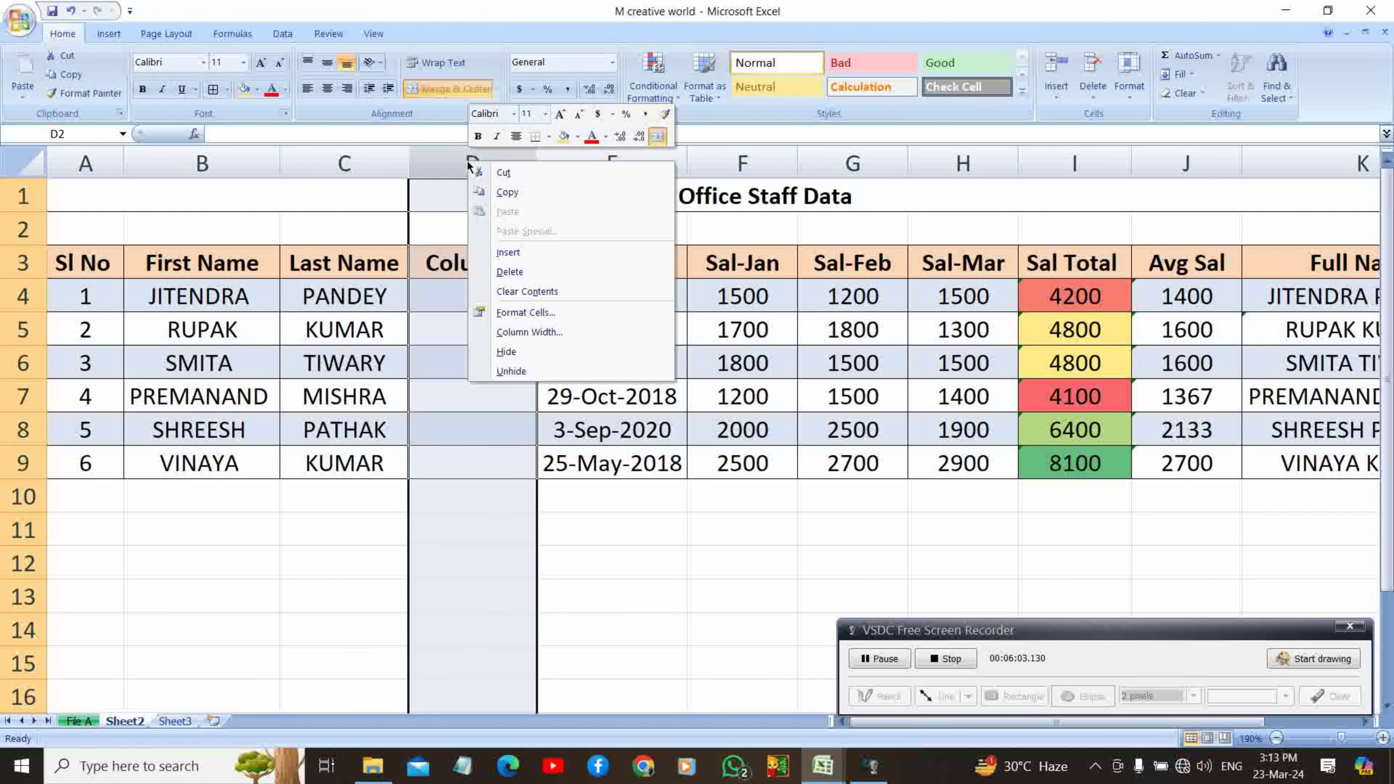
left_click(505, 271)
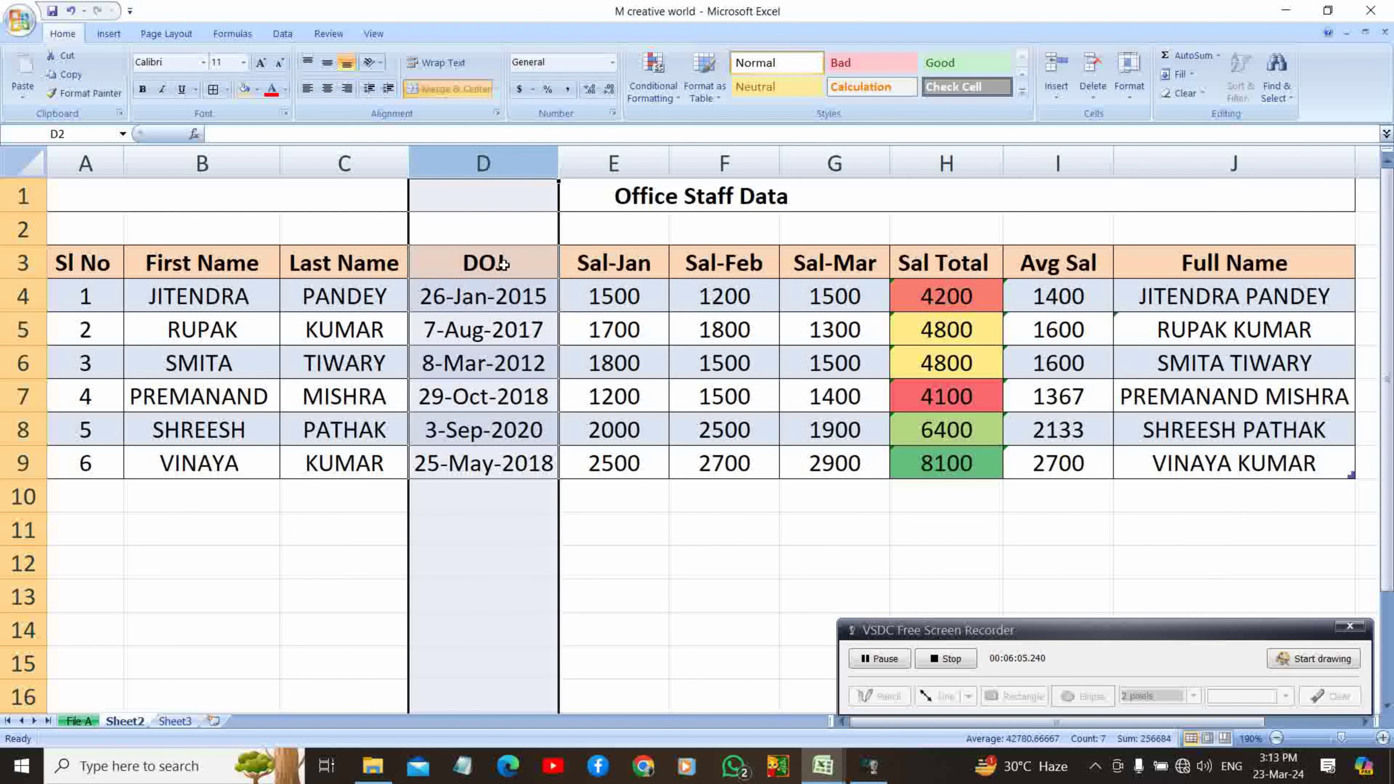
key("ctrl+z")
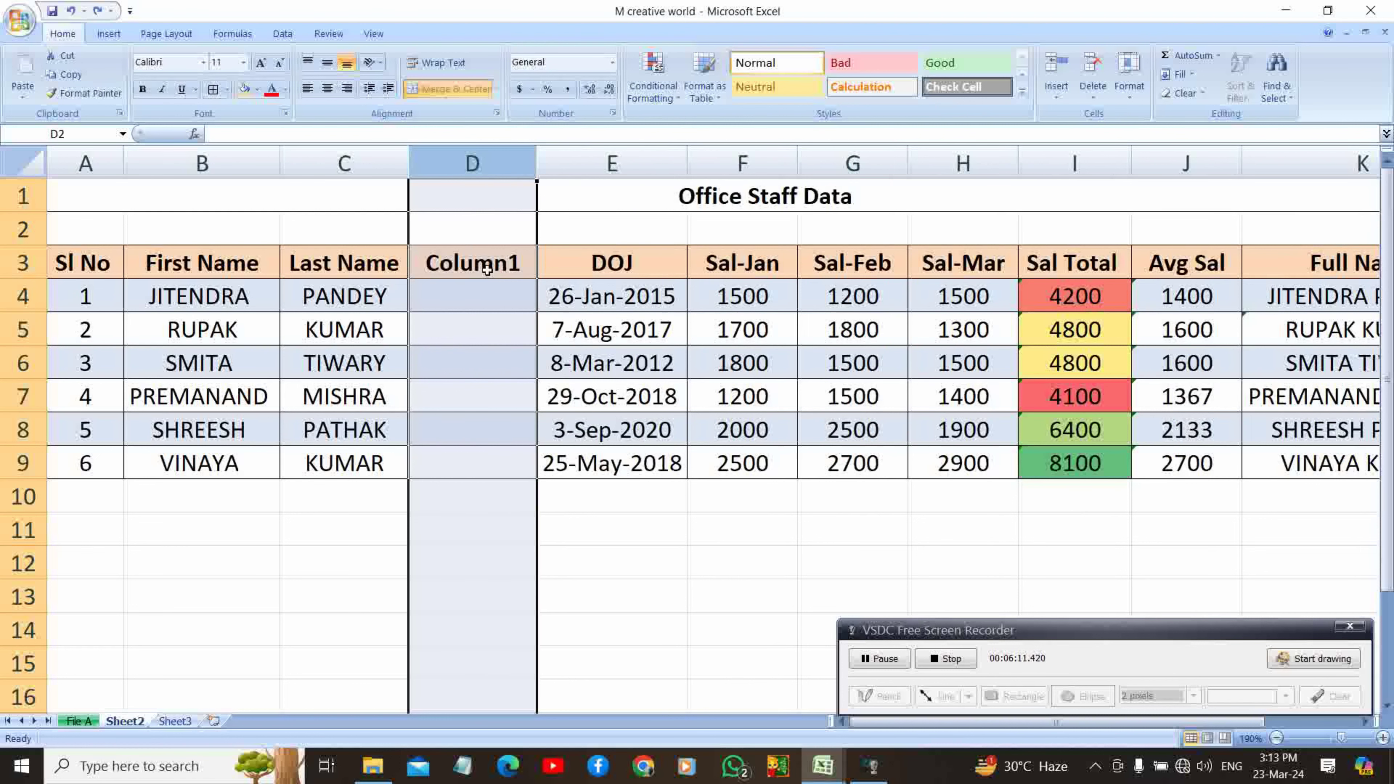
key("ctrl+y")
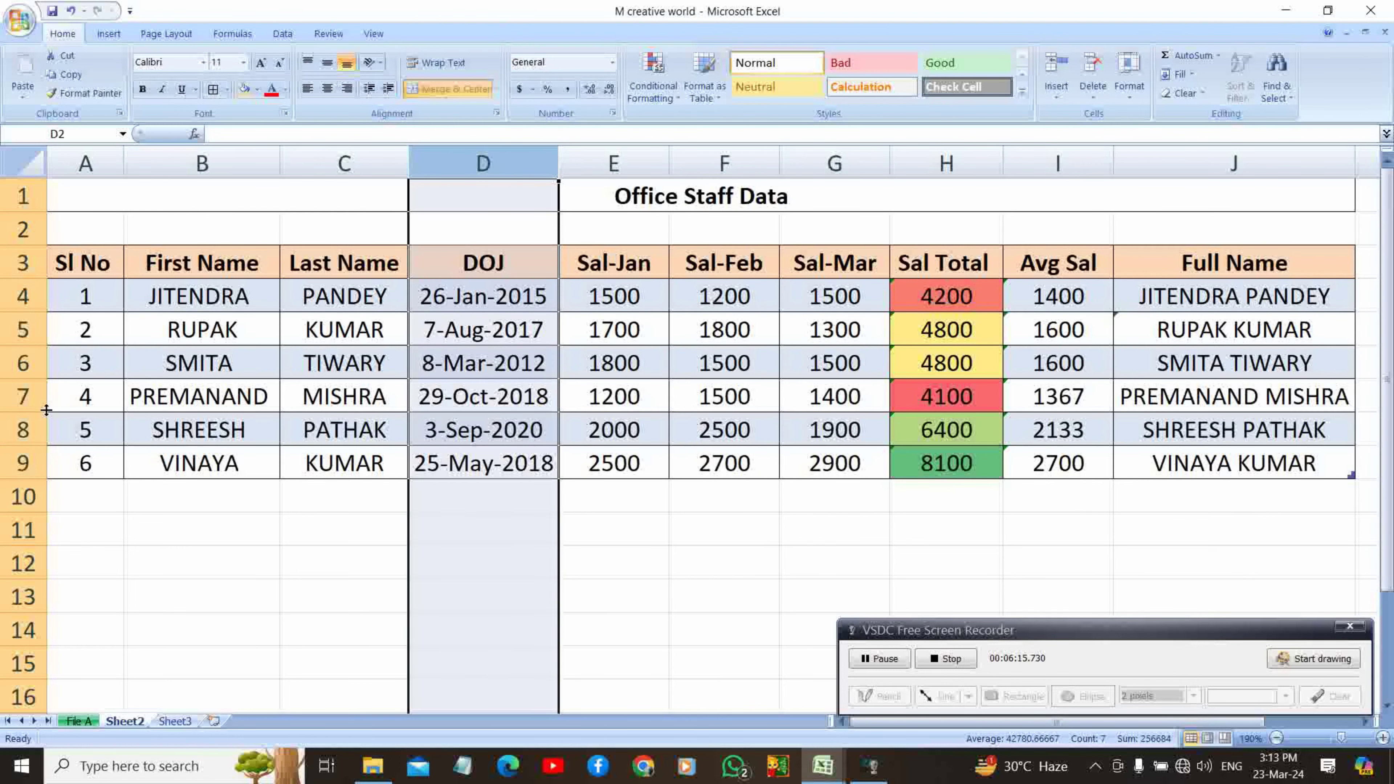
Insert a blank row at row 7 of the staff table using the row header's Insert command
left_click(36, 396)
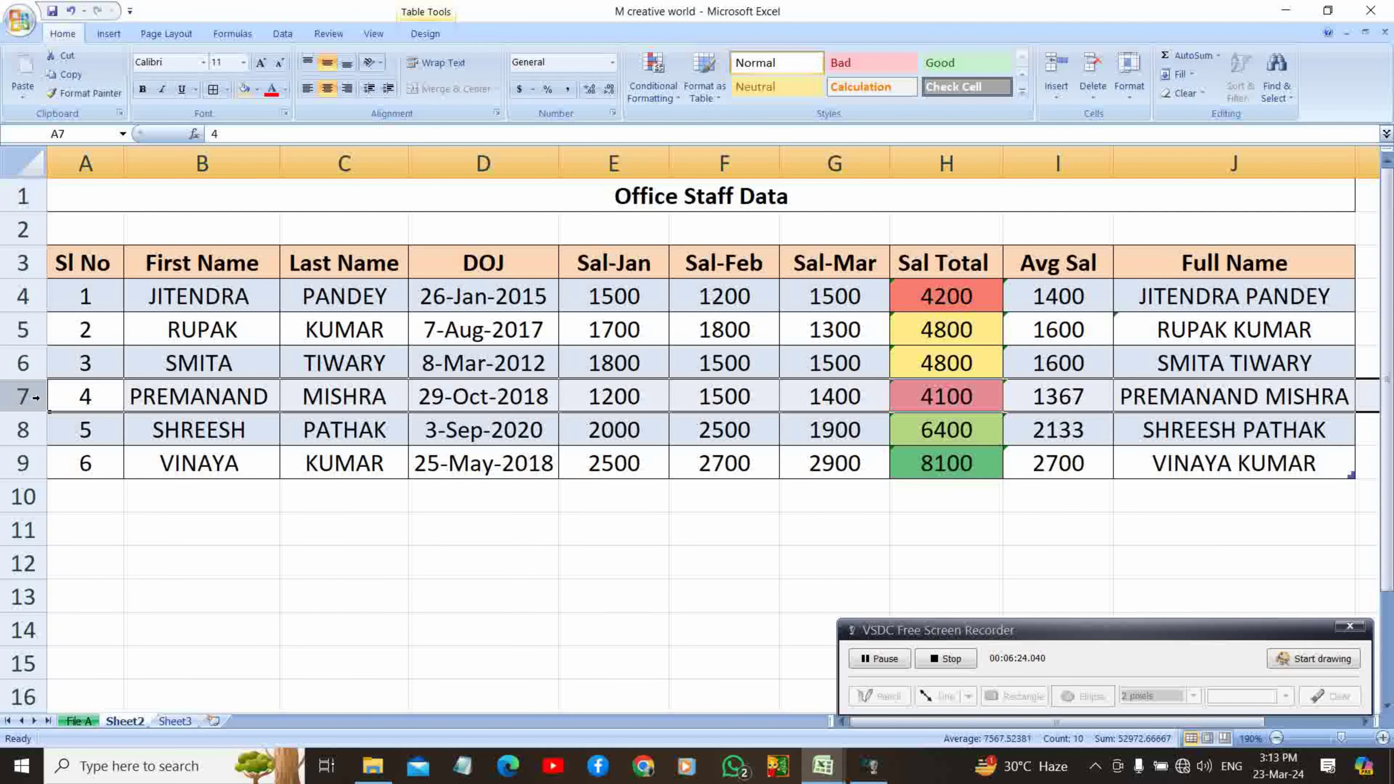
right_click(36, 396)
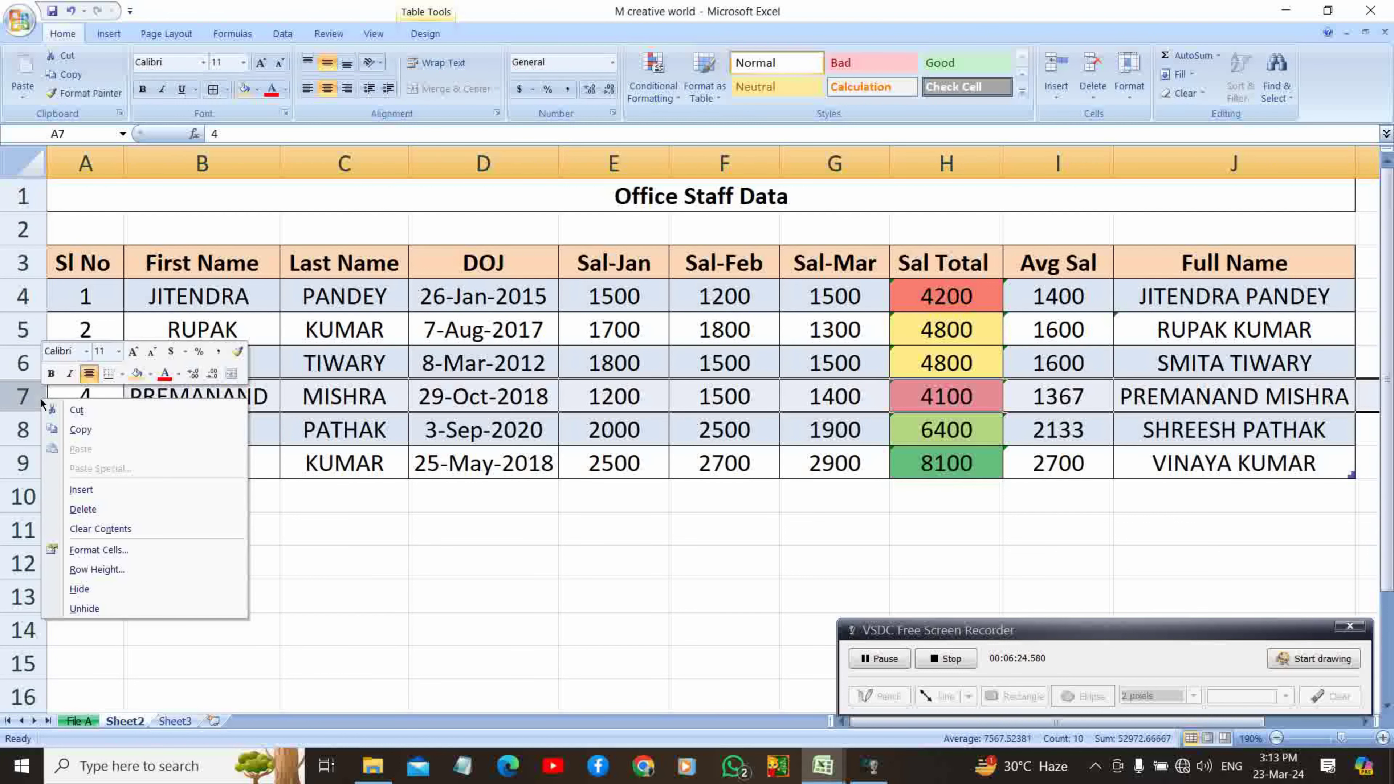
left_click(71, 491)
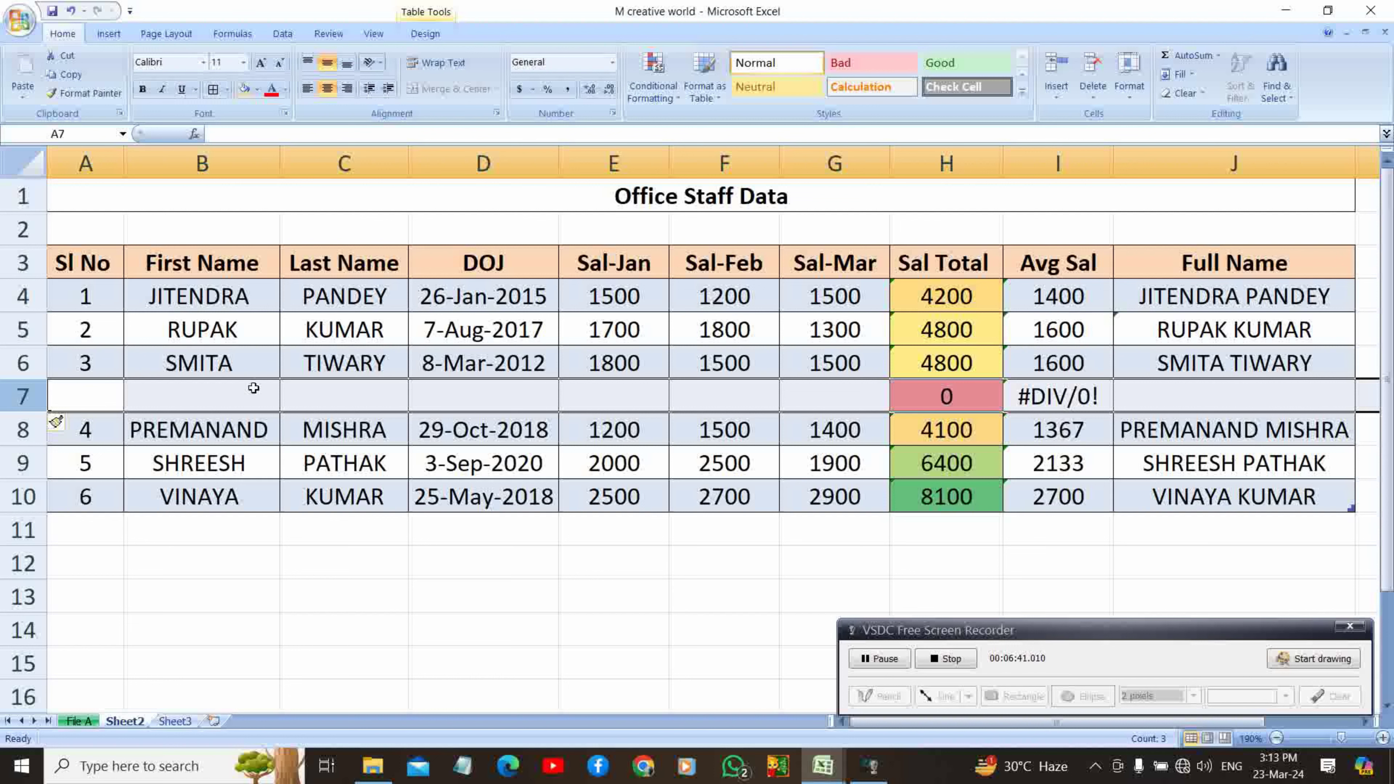
left_click(26, 364)
Delete blank row 7 with Ctrl+minus, then select cells A9, A10 and row 10 below the table
left_click(27, 395)
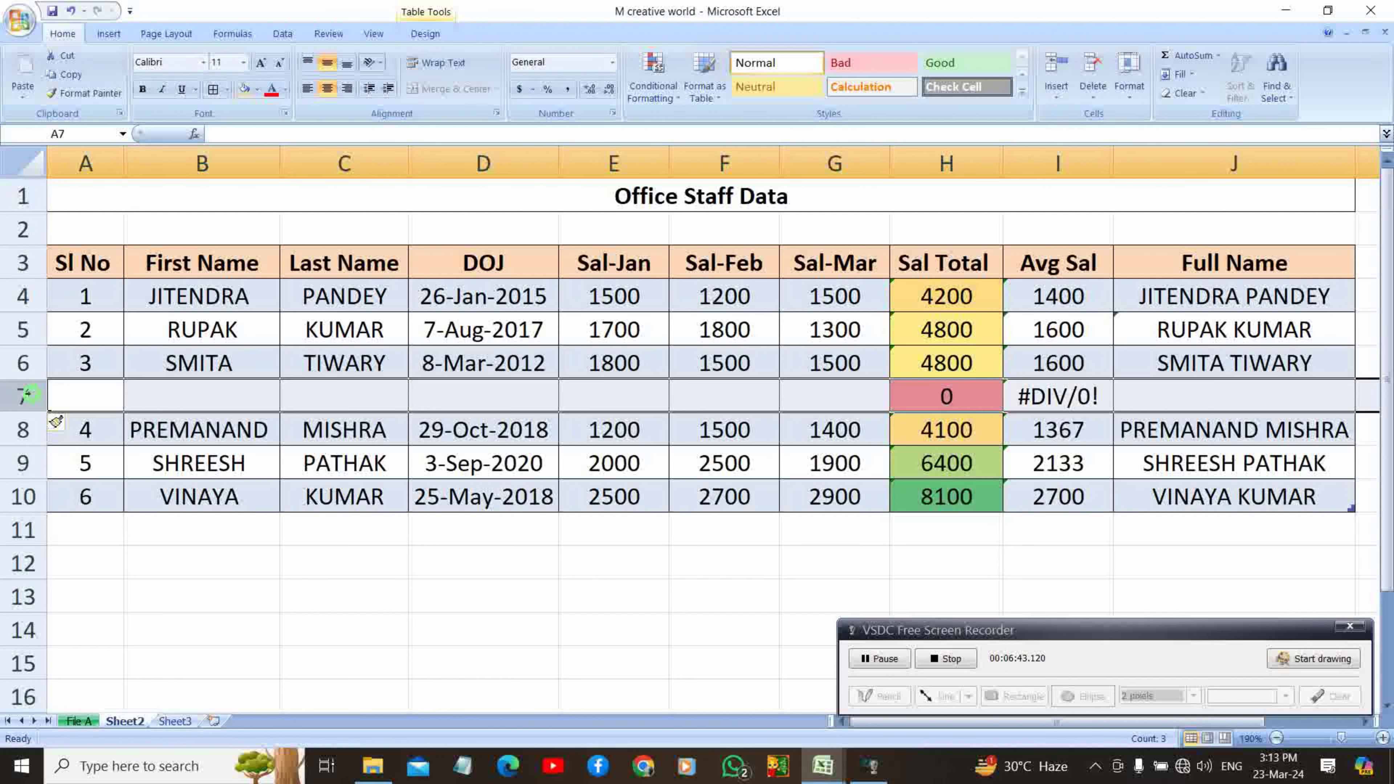
key("ctrl+minus")
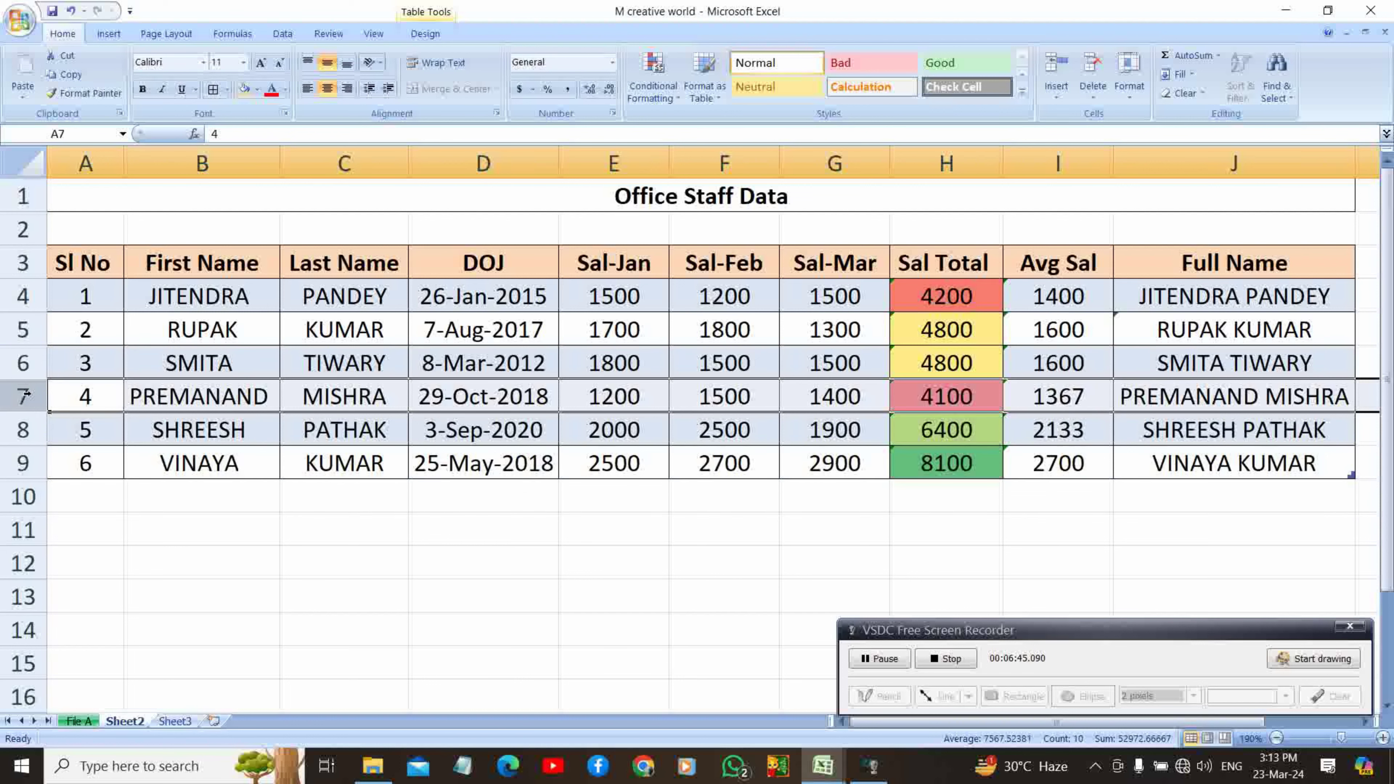
left_click(74, 488)
left_click(99, 454)
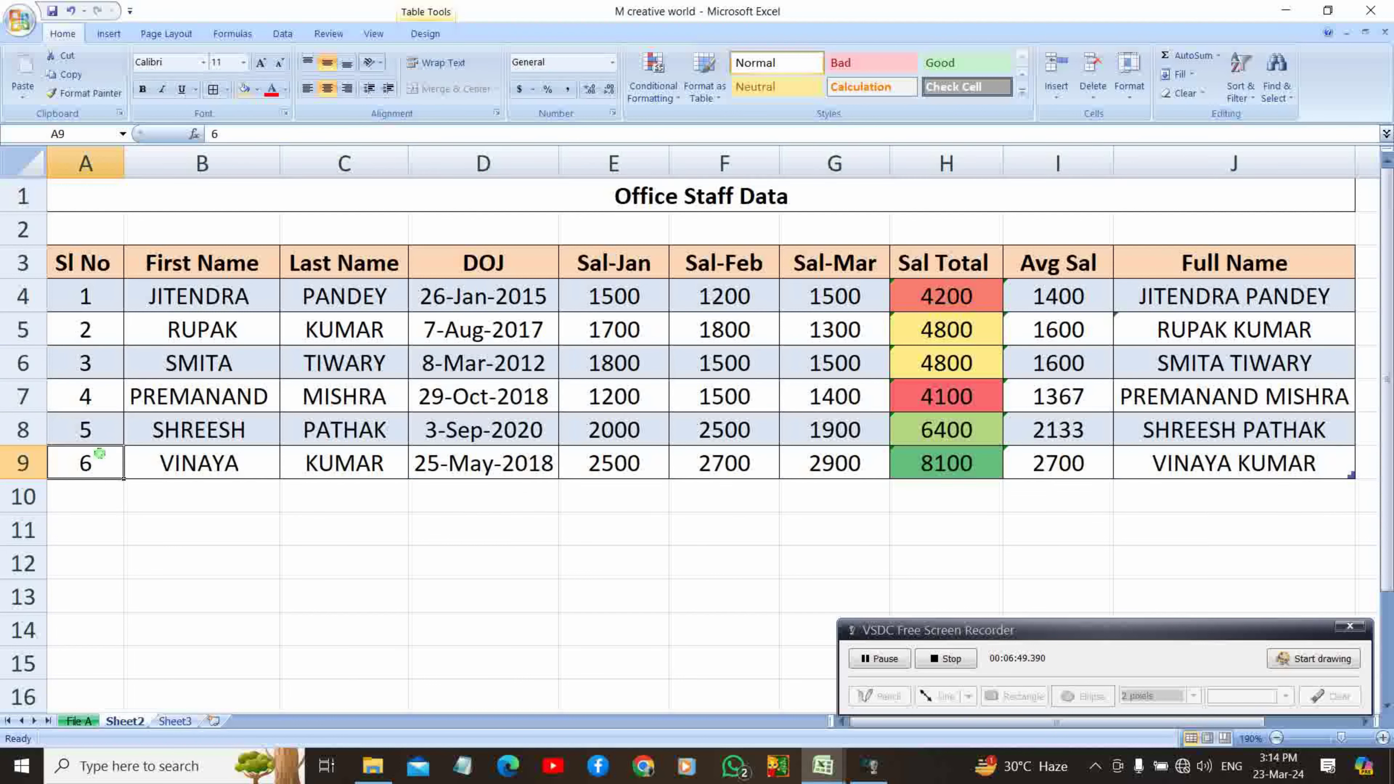
left_click(100, 492)
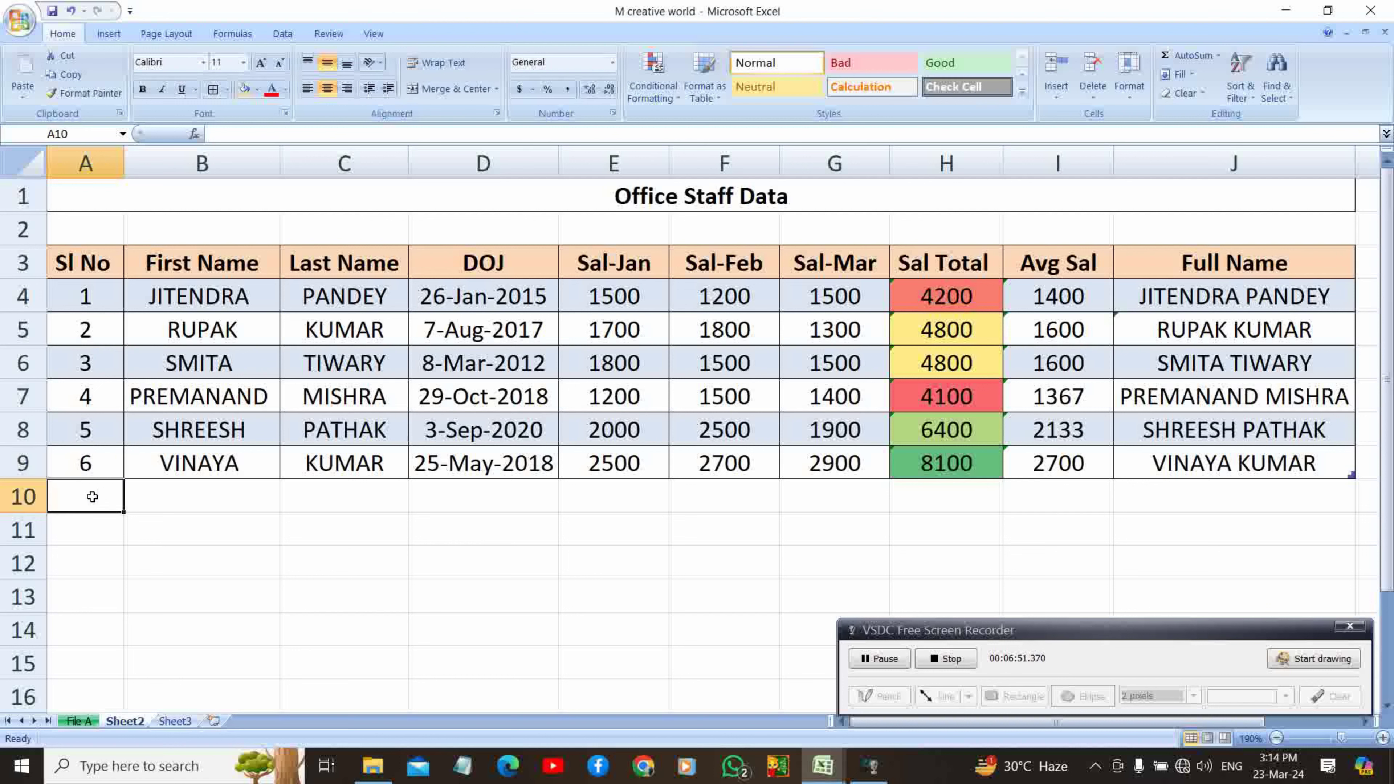
left_click(14, 491)
Insert a blank row at row 10 of the staff table
right_click(17, 494)
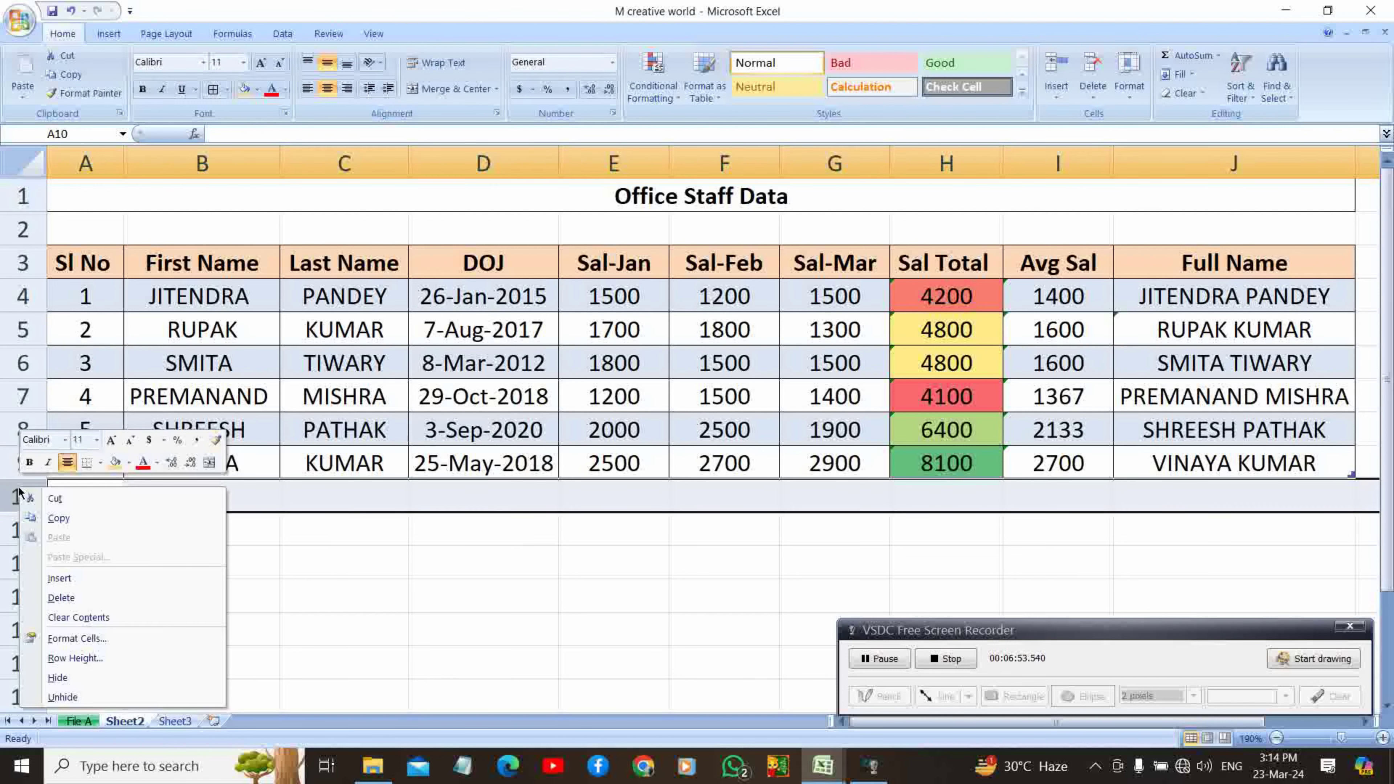
left_click(54, 580)
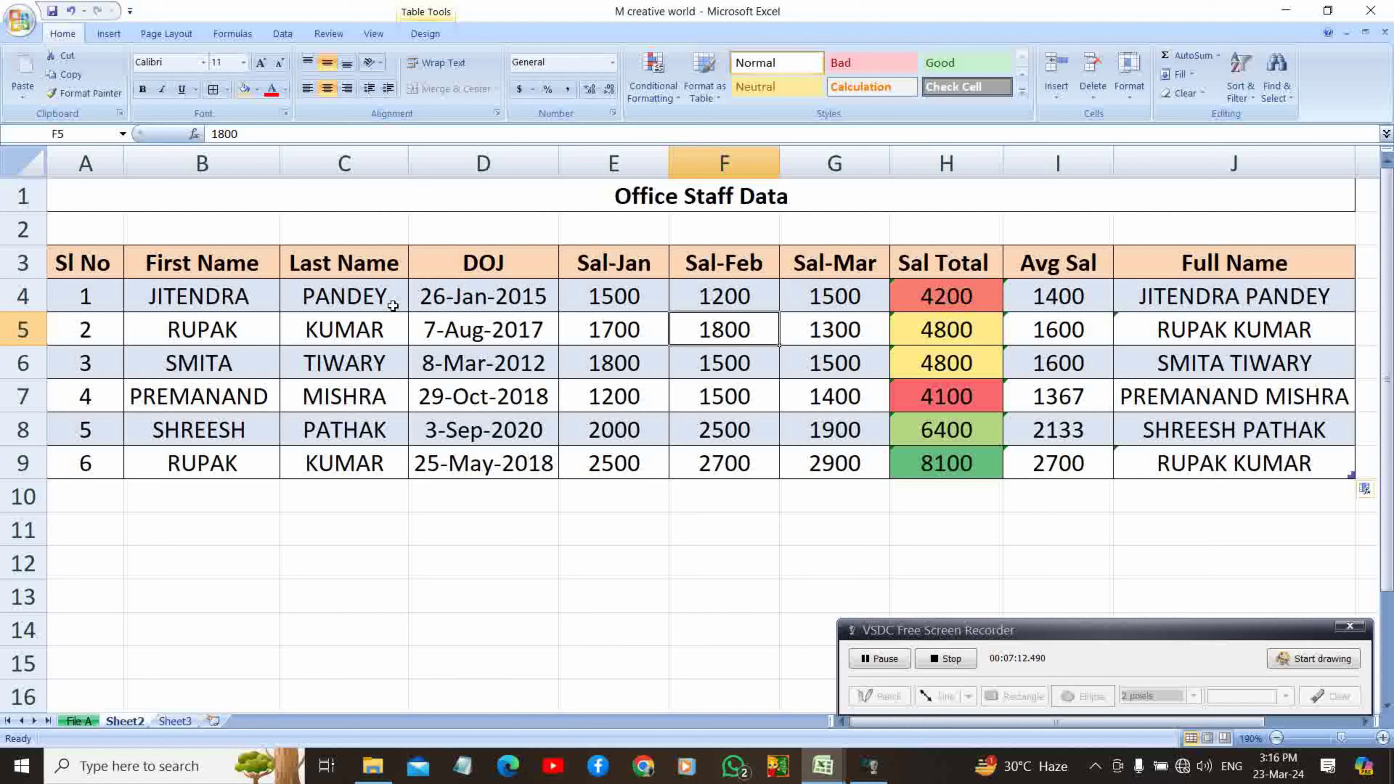
left_click(392, 306)
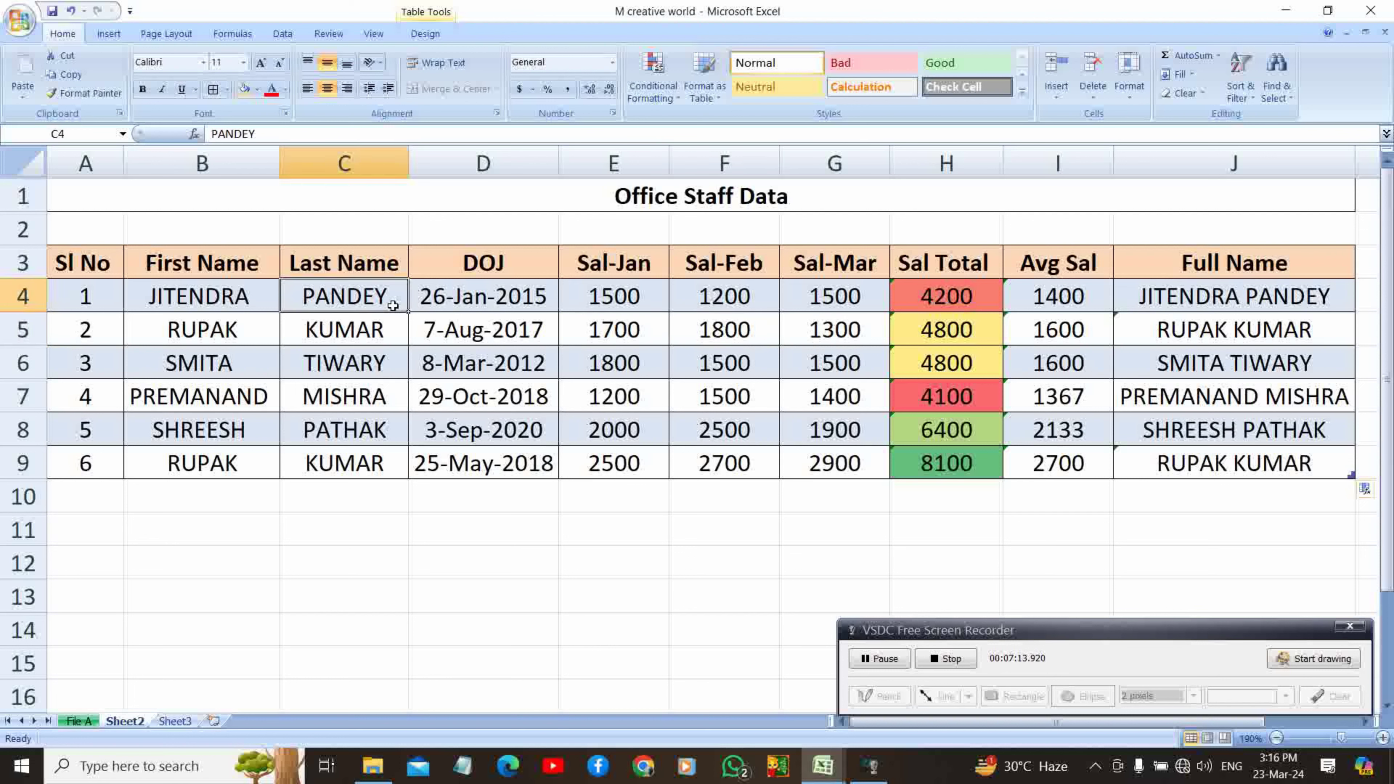
left_click(257, 288)
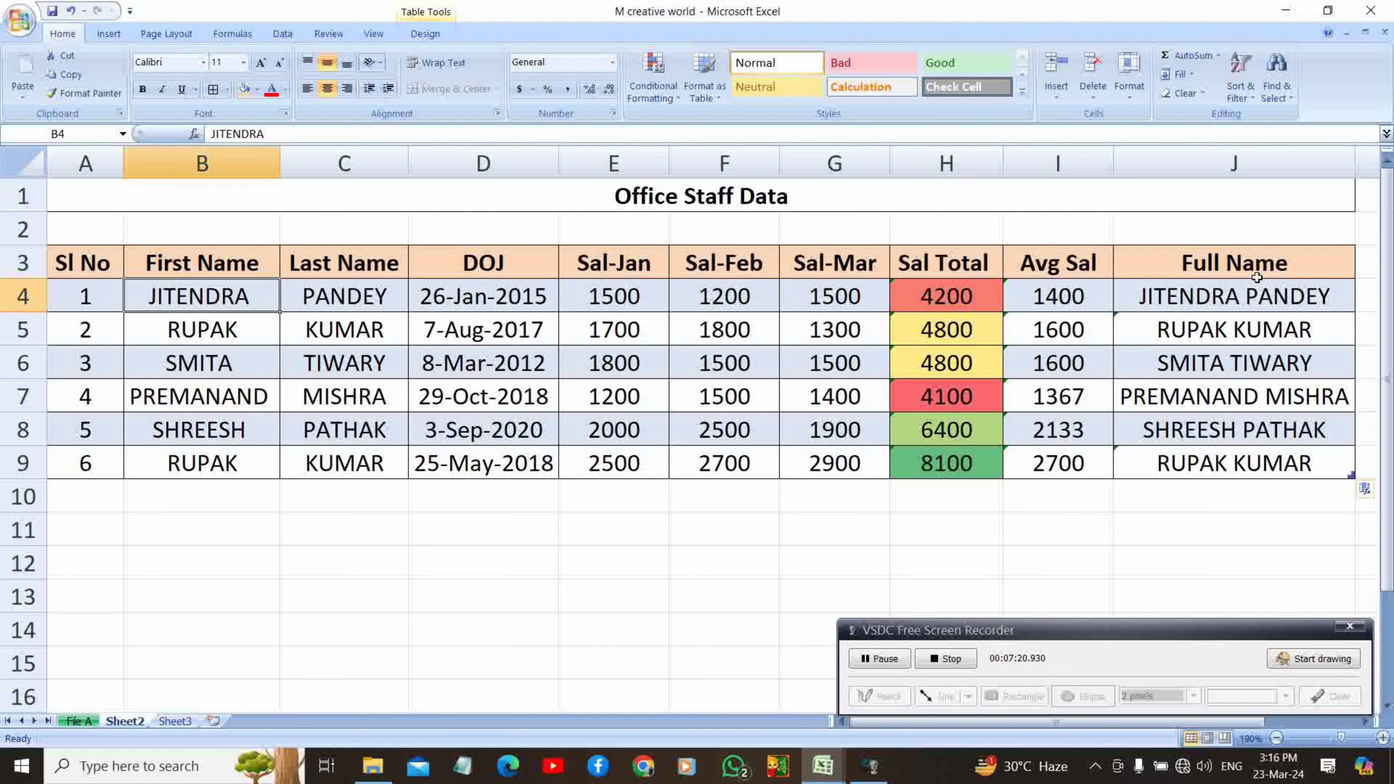
left_click(1244, 293)
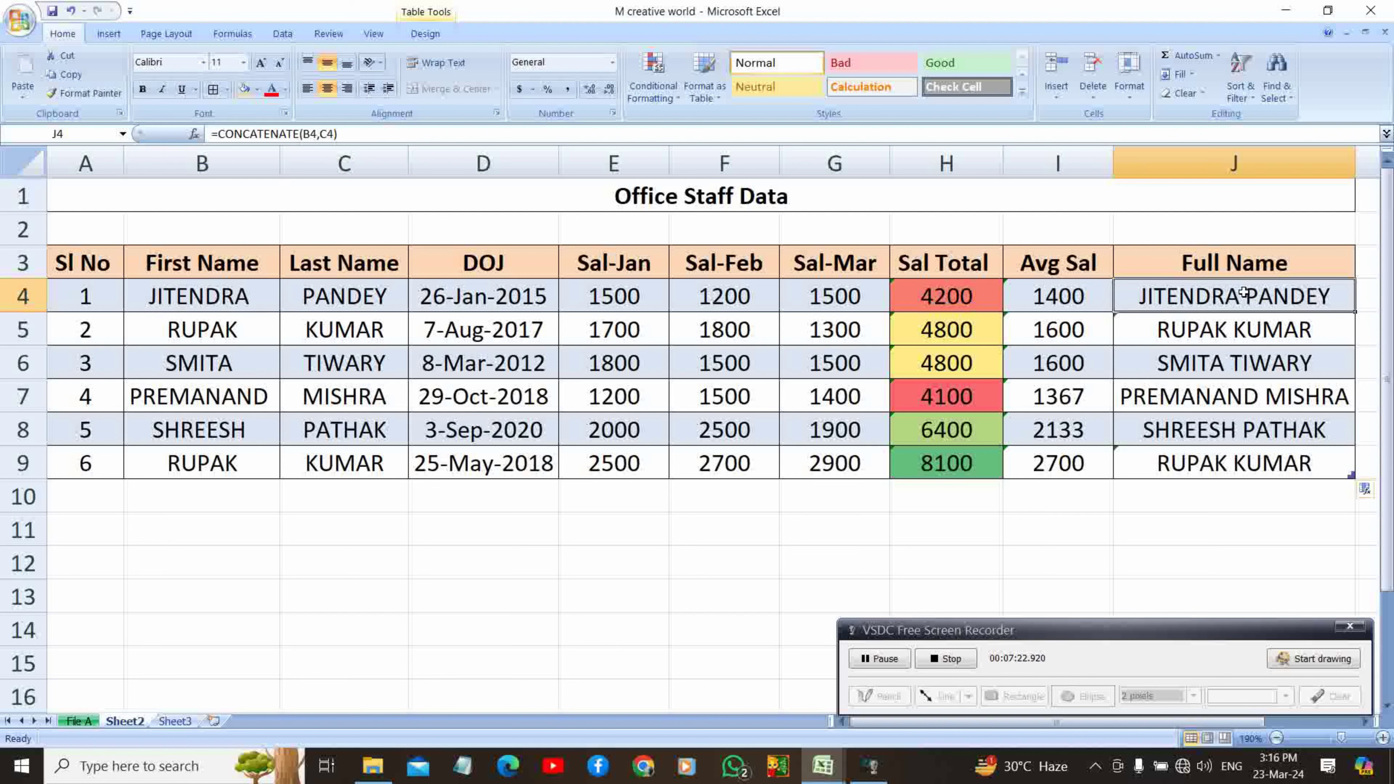
key("shift+Down")
key("shift+Down")
key("shift+Down")
key("shift+Down")
key("shift+Down")
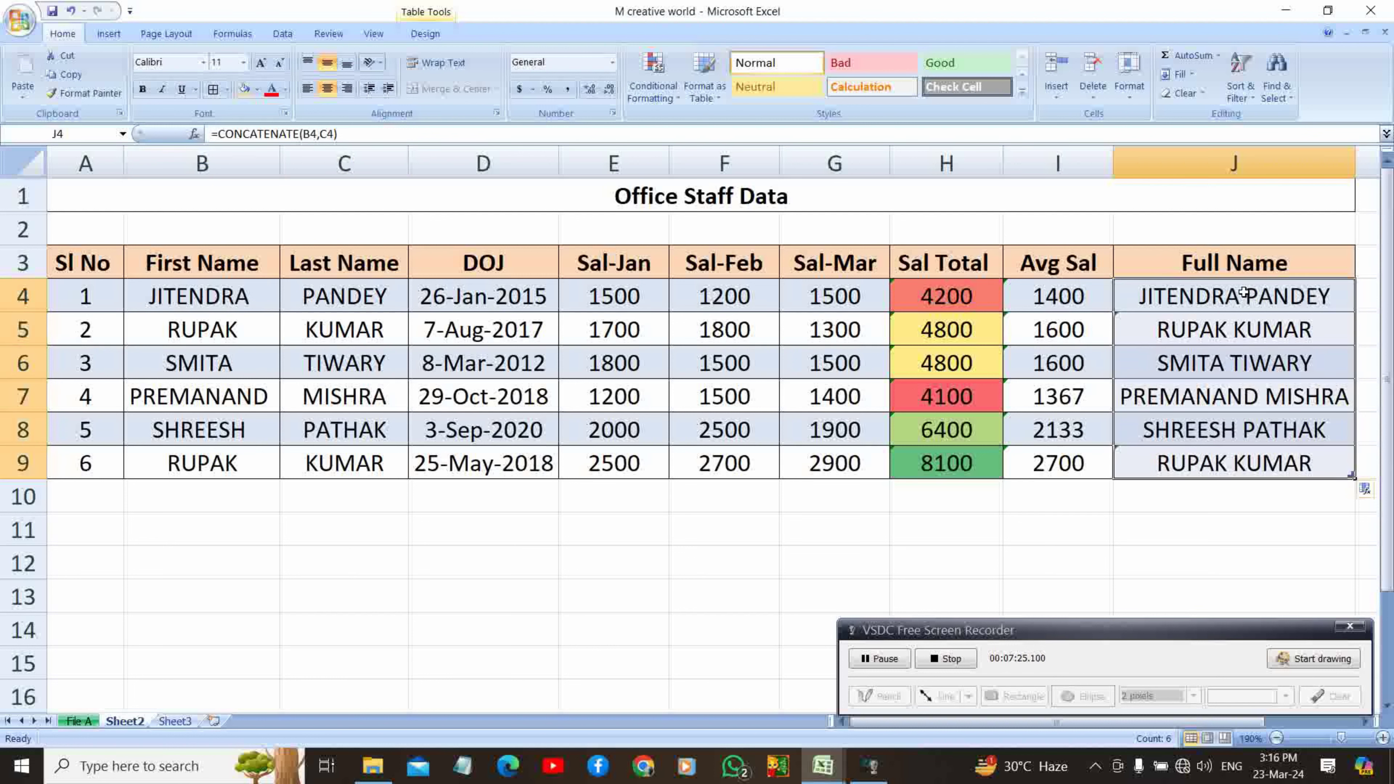
left_click(1244, 292)
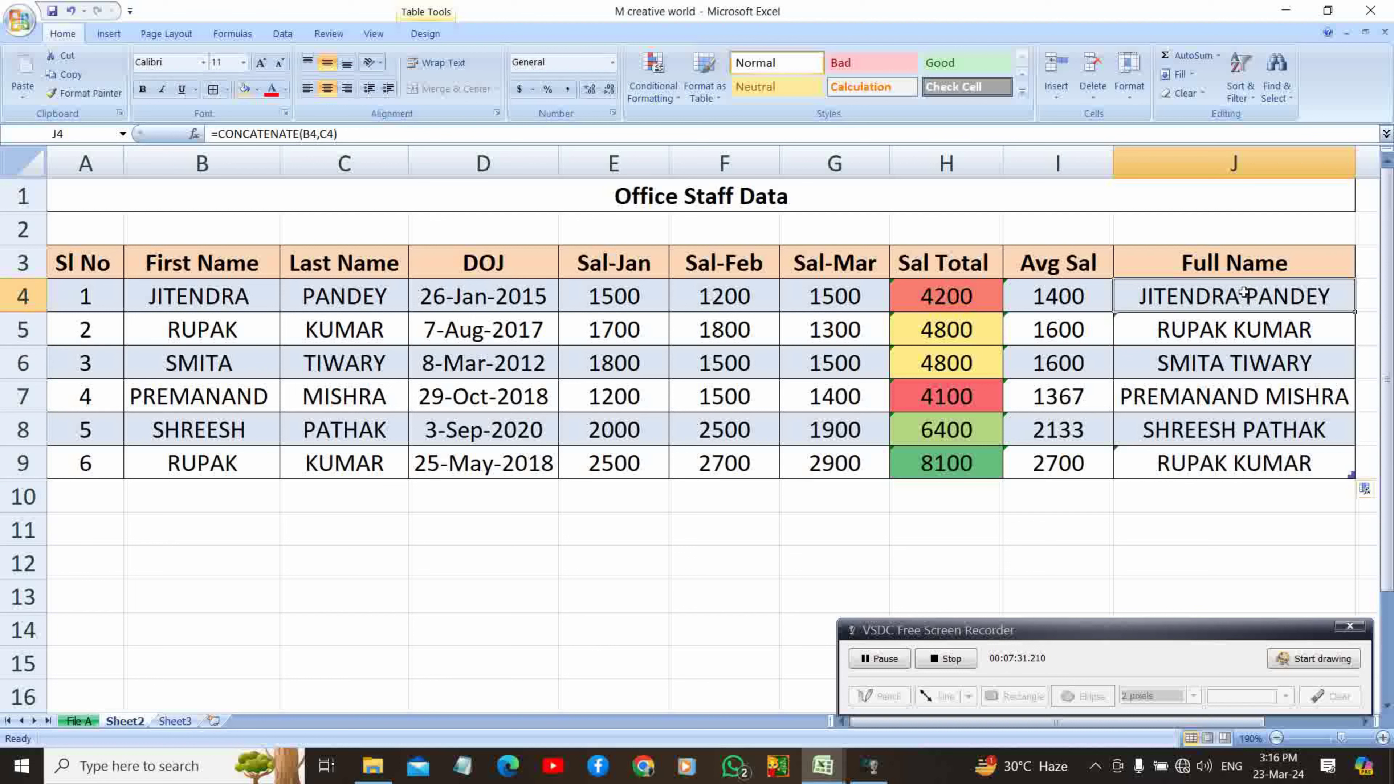
key("ctrl+shift+Down")
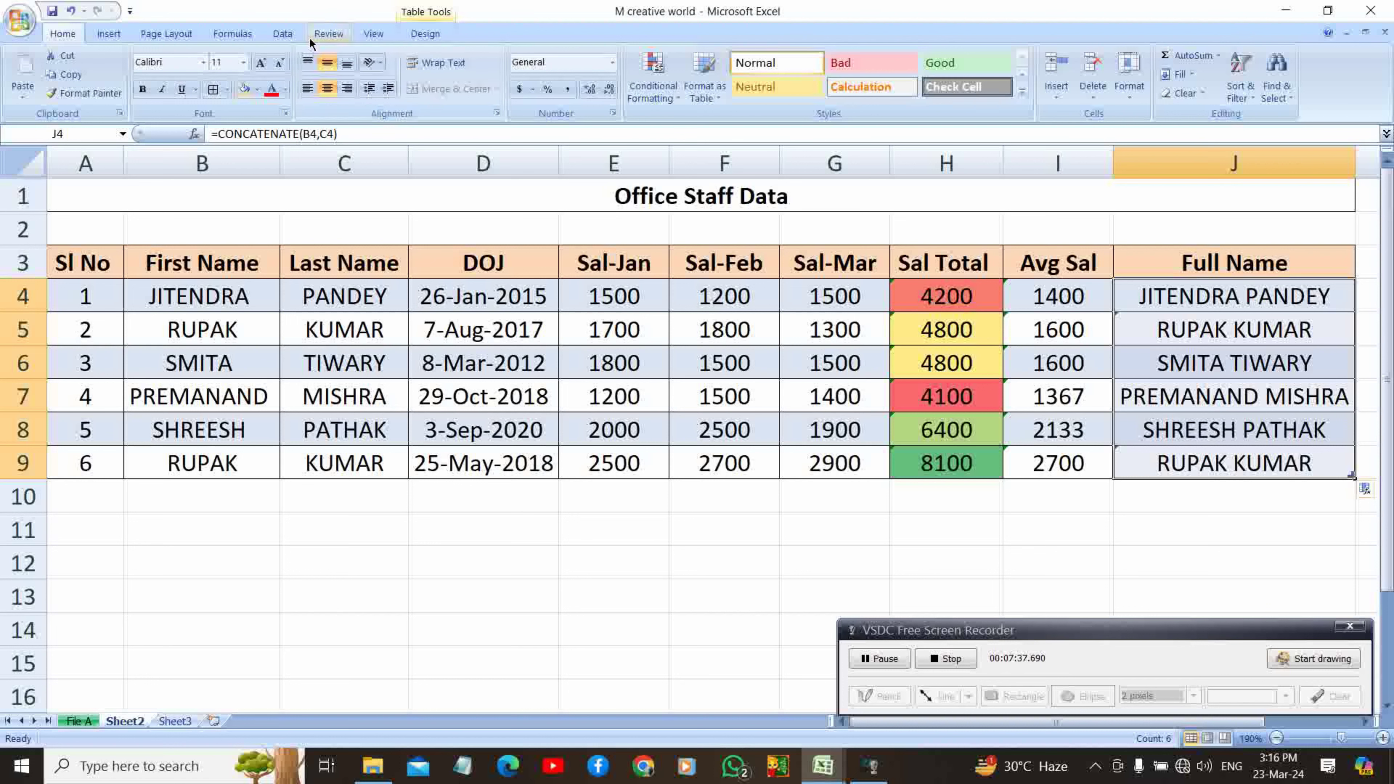
Highlight duplicate values in J4:J9 with Light Red Fill and Dark Red Text
left_click(662, 91)
mouse_move(708, 126)
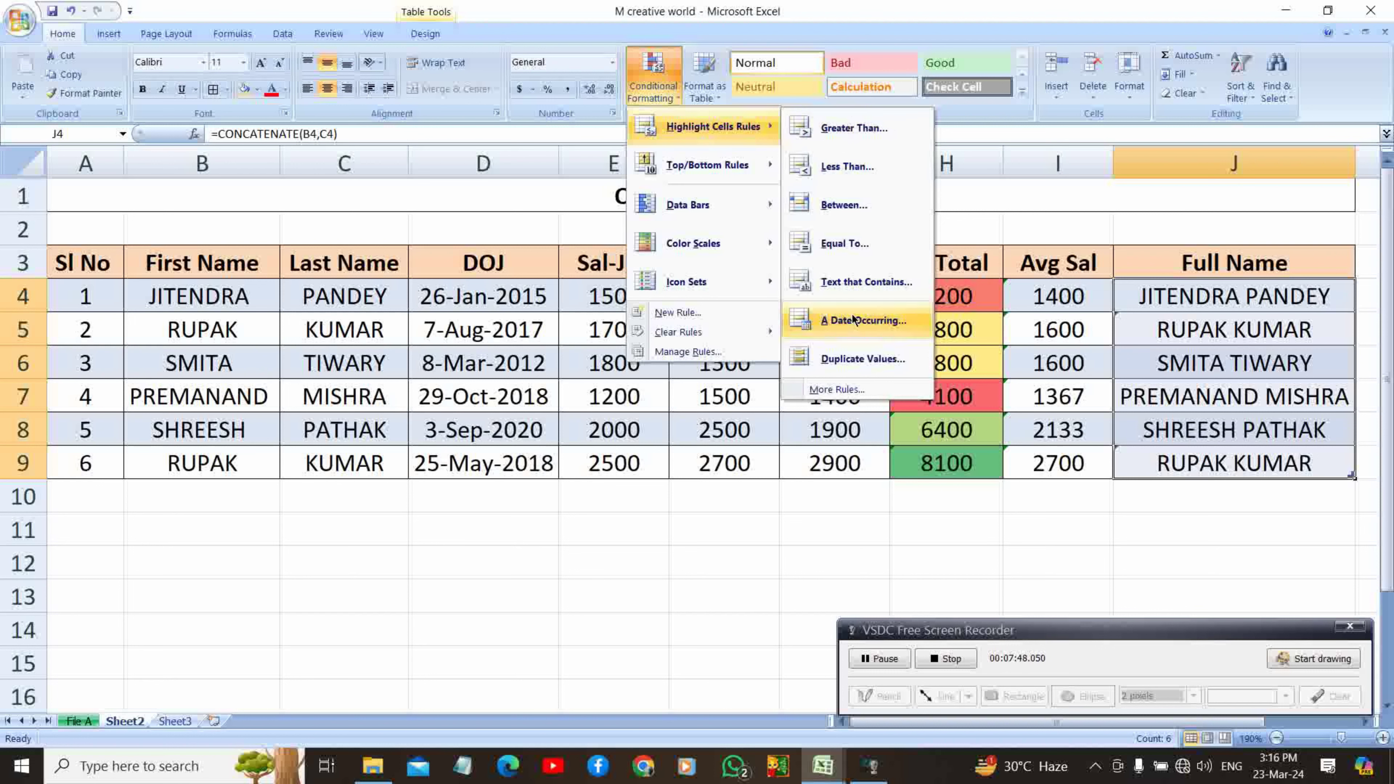
left_click(860, 358)
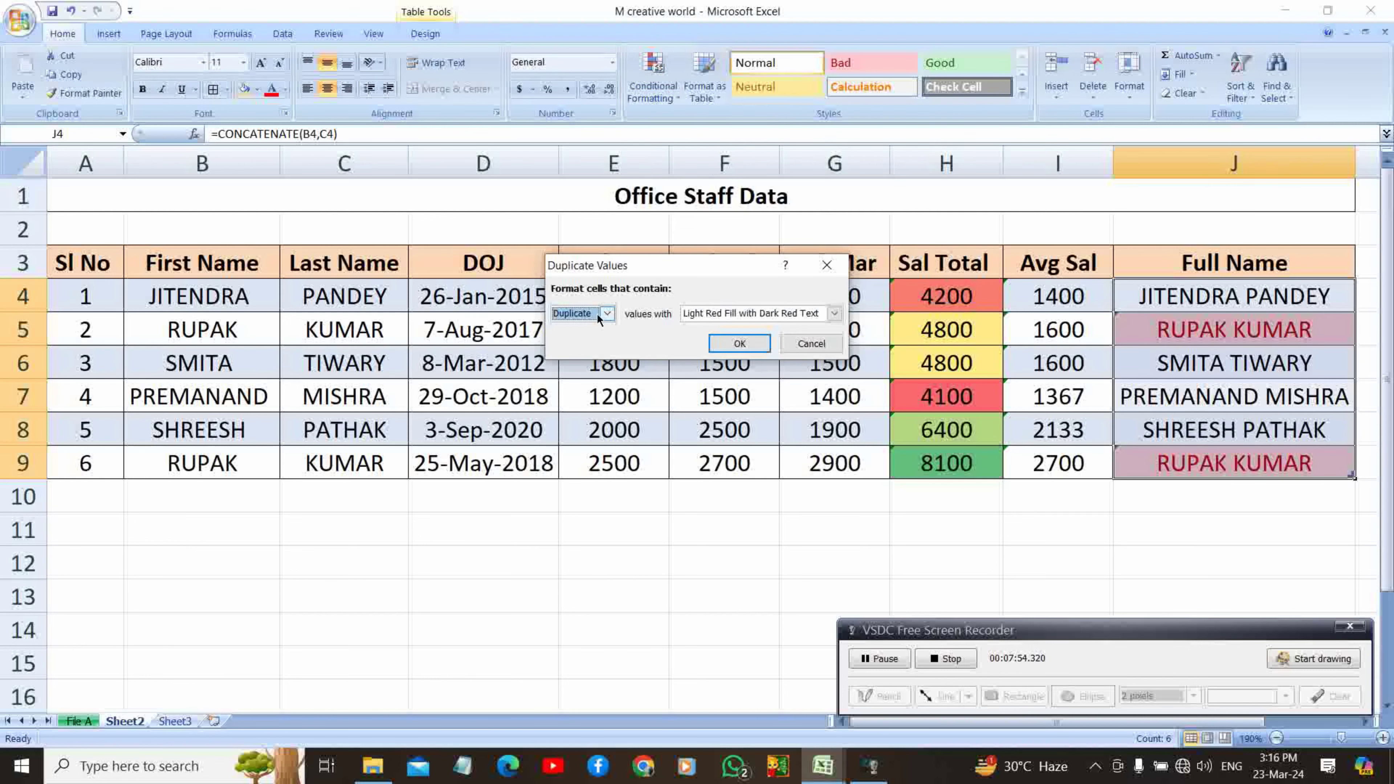
left_click(752, 313)
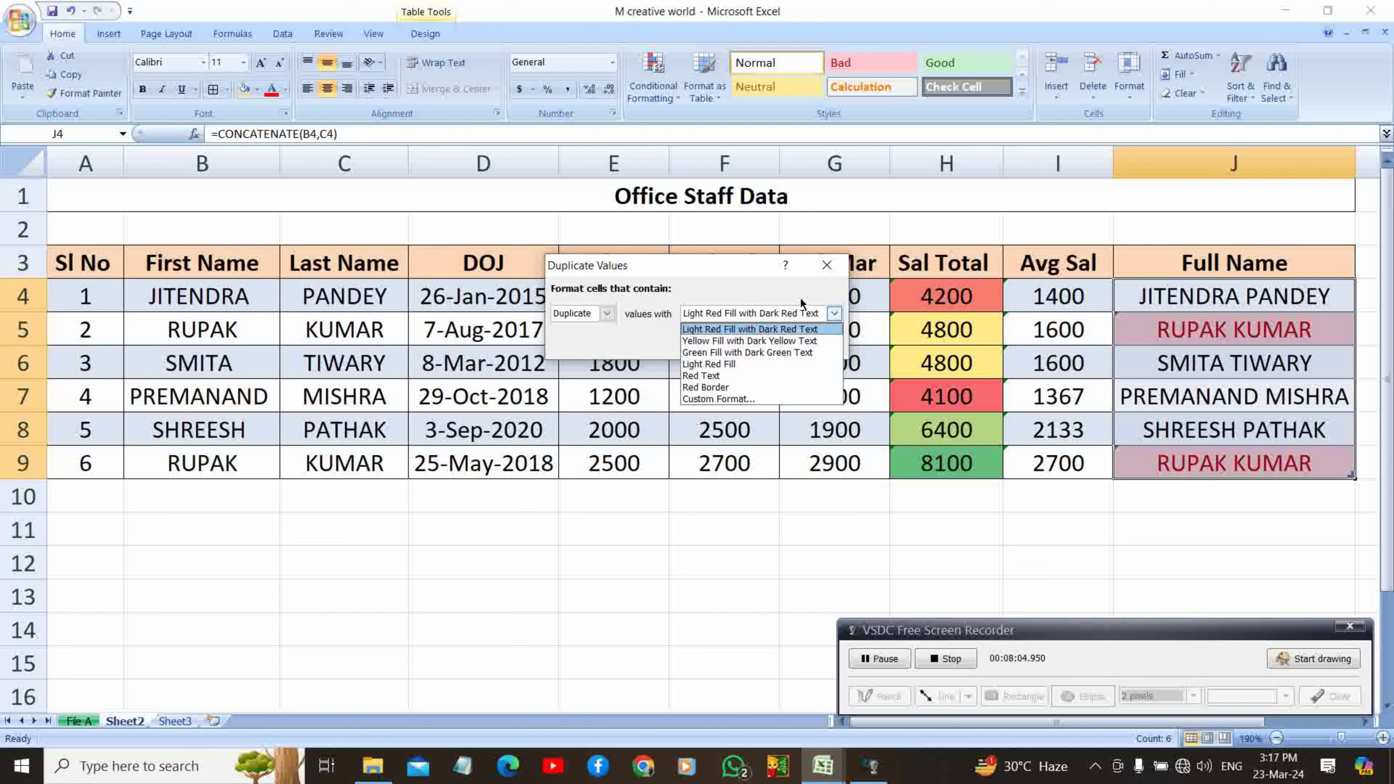
left_click(772, 282)
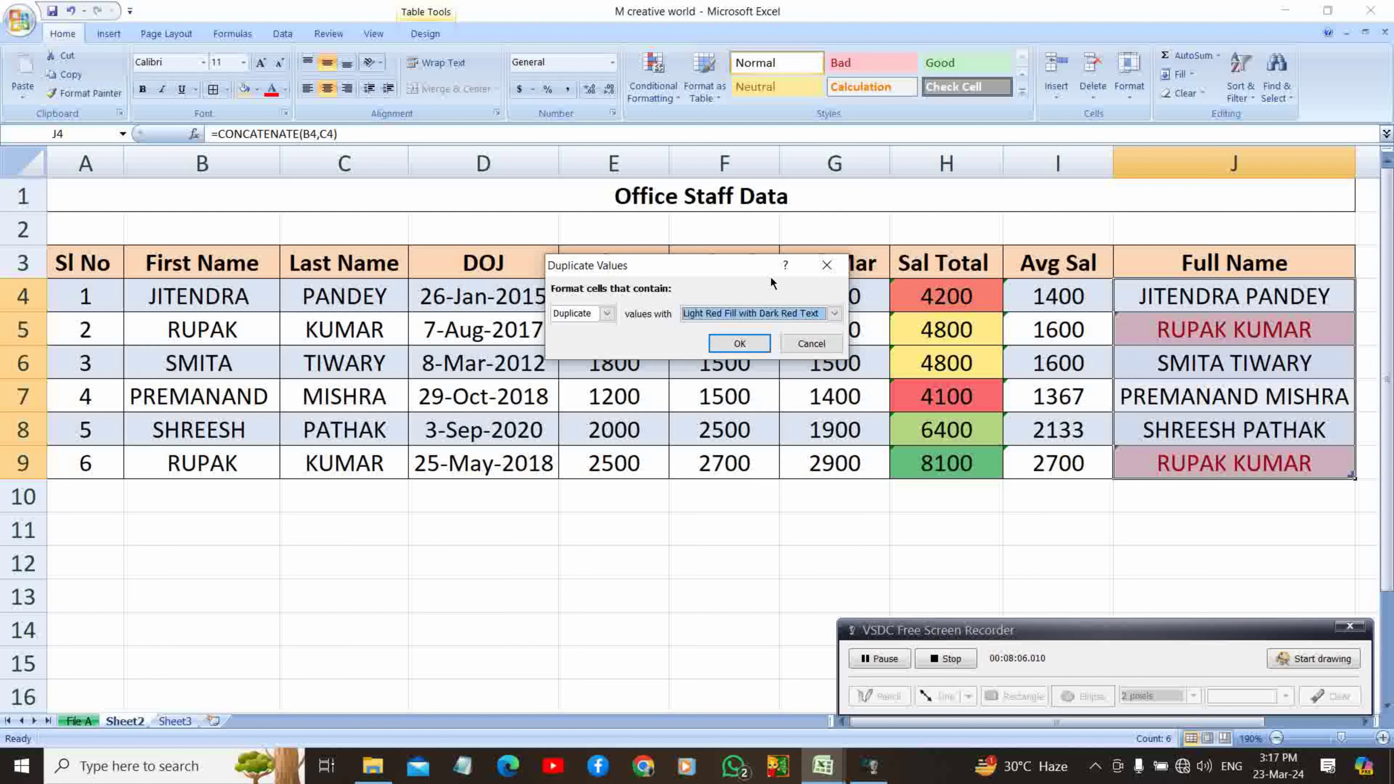
left_click(738, 344)
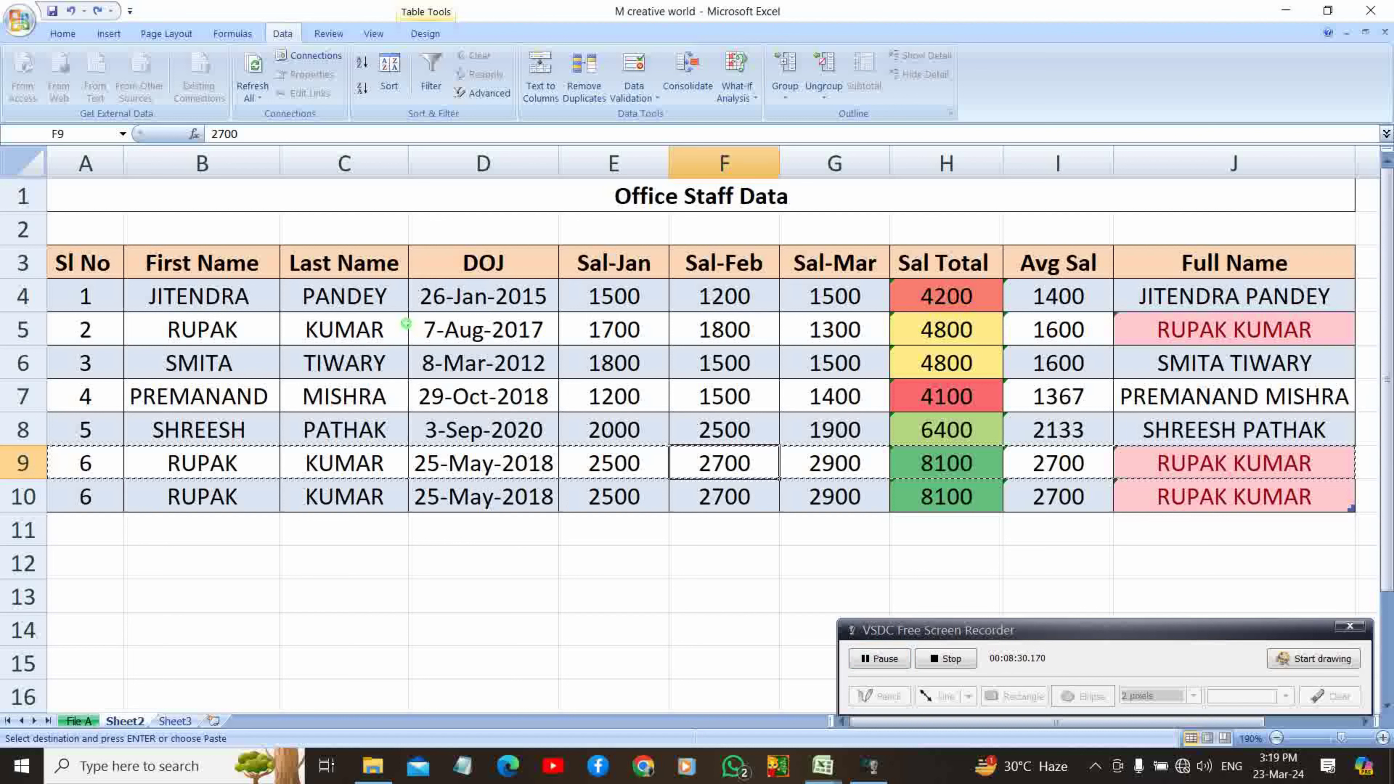
Select the staff table A3:J10, from the Sl No header to row 10
left_click(102, 259)
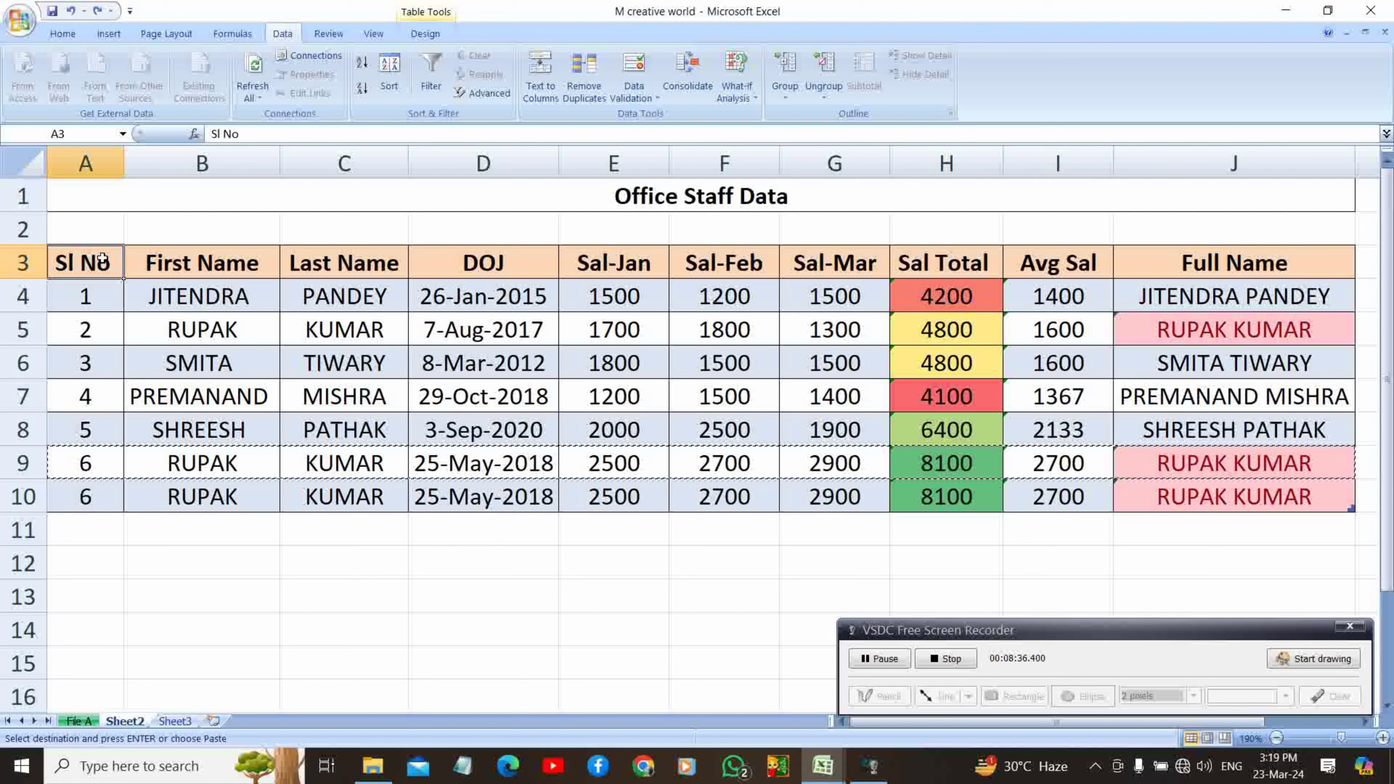
key("ctrl+shift+Right")
key("ctrl+shift+Down")
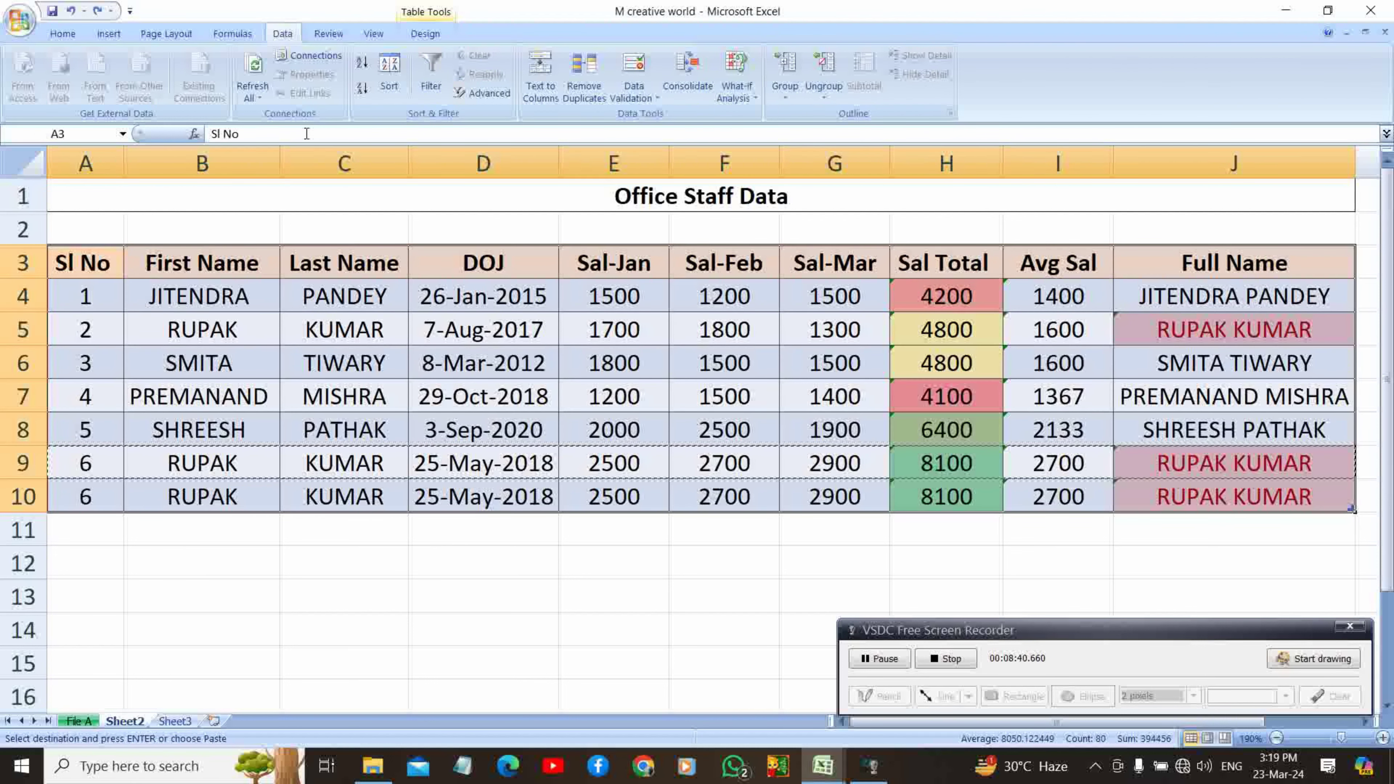
Run Remove Duplicates on the table with all columns checked
left_click(239, 39)
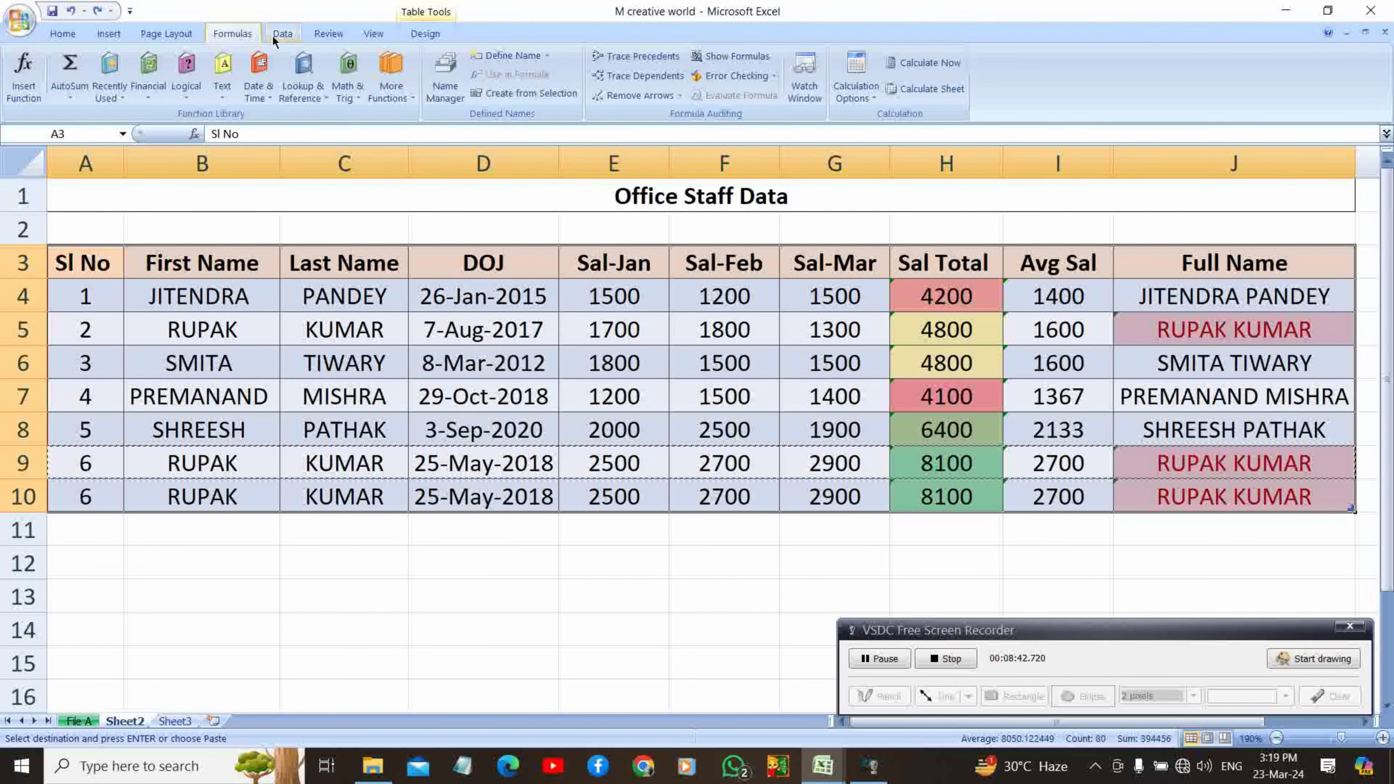
left_click(279, 34)
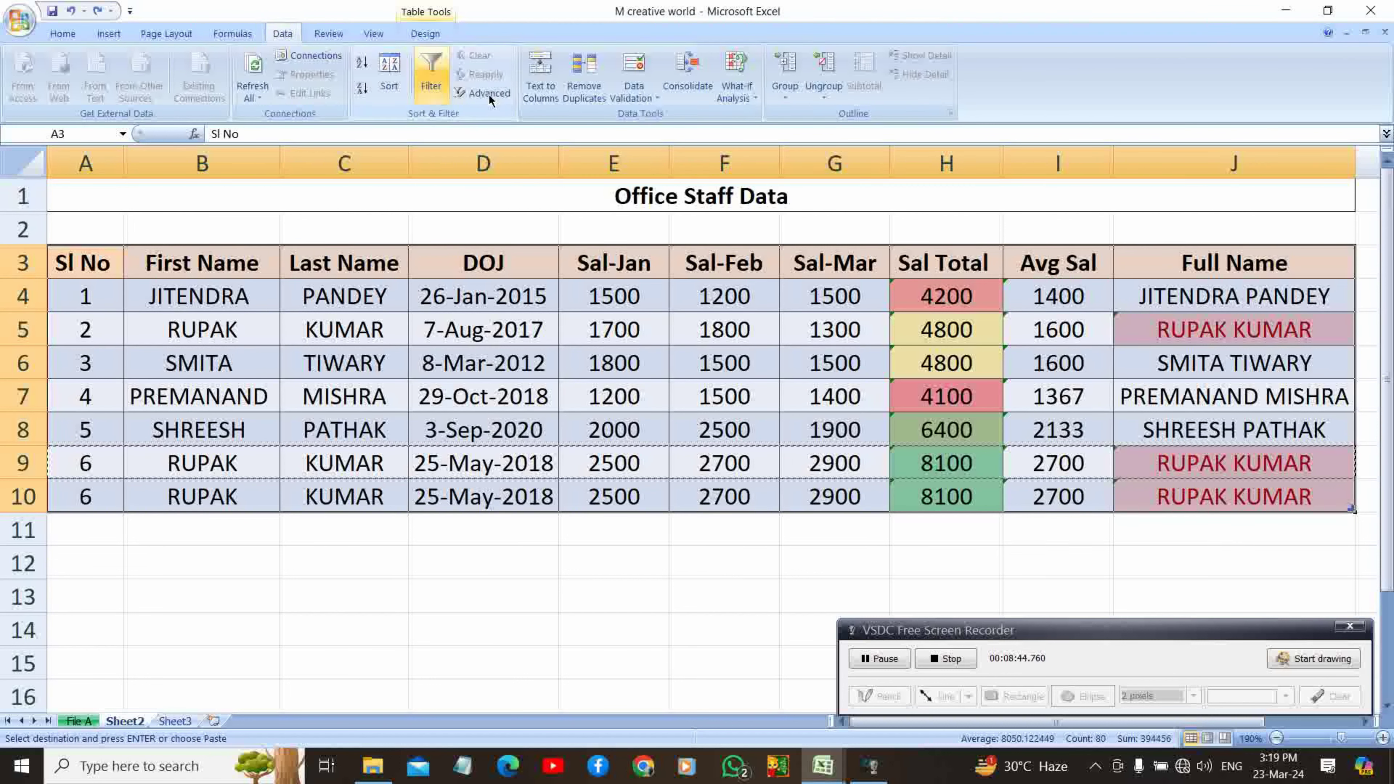
left_click(581, 101)
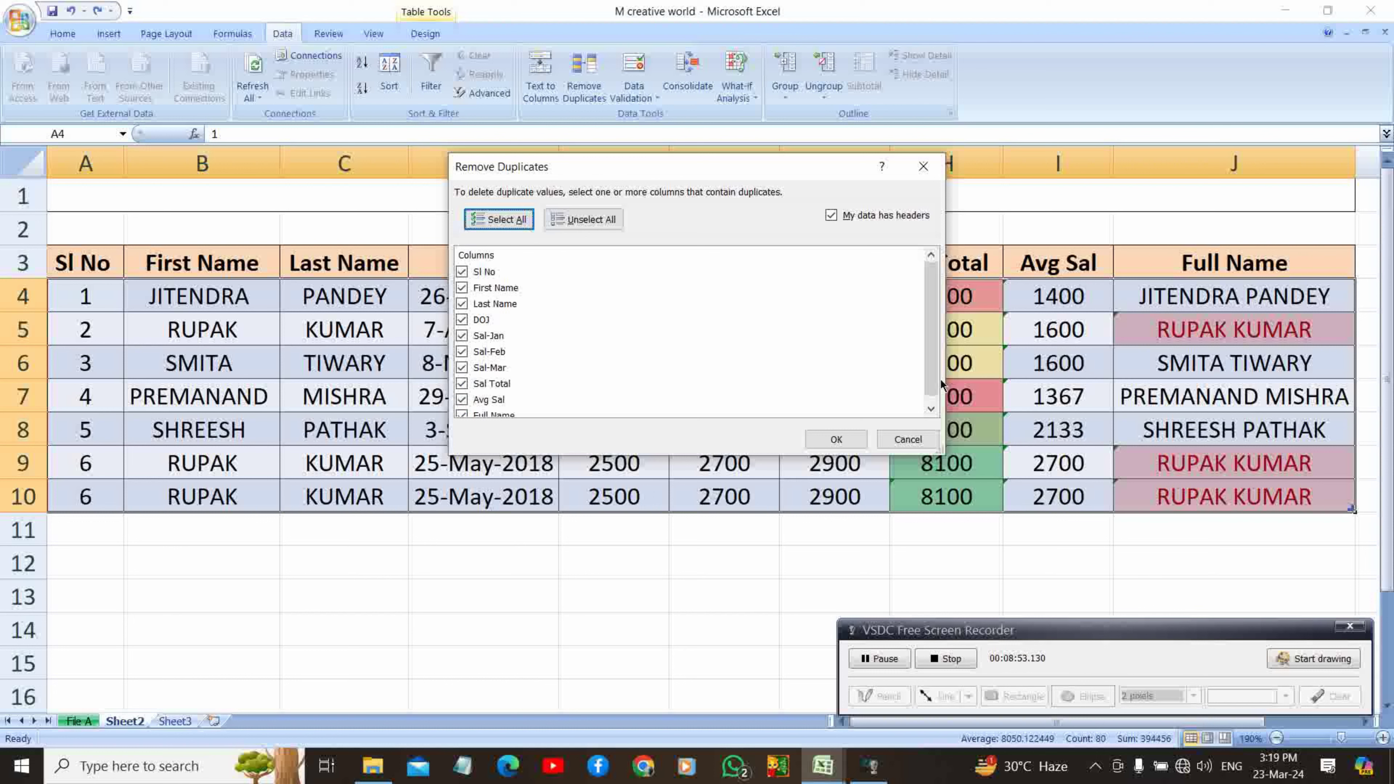
left_click_drag(932, 377, 934, 384)
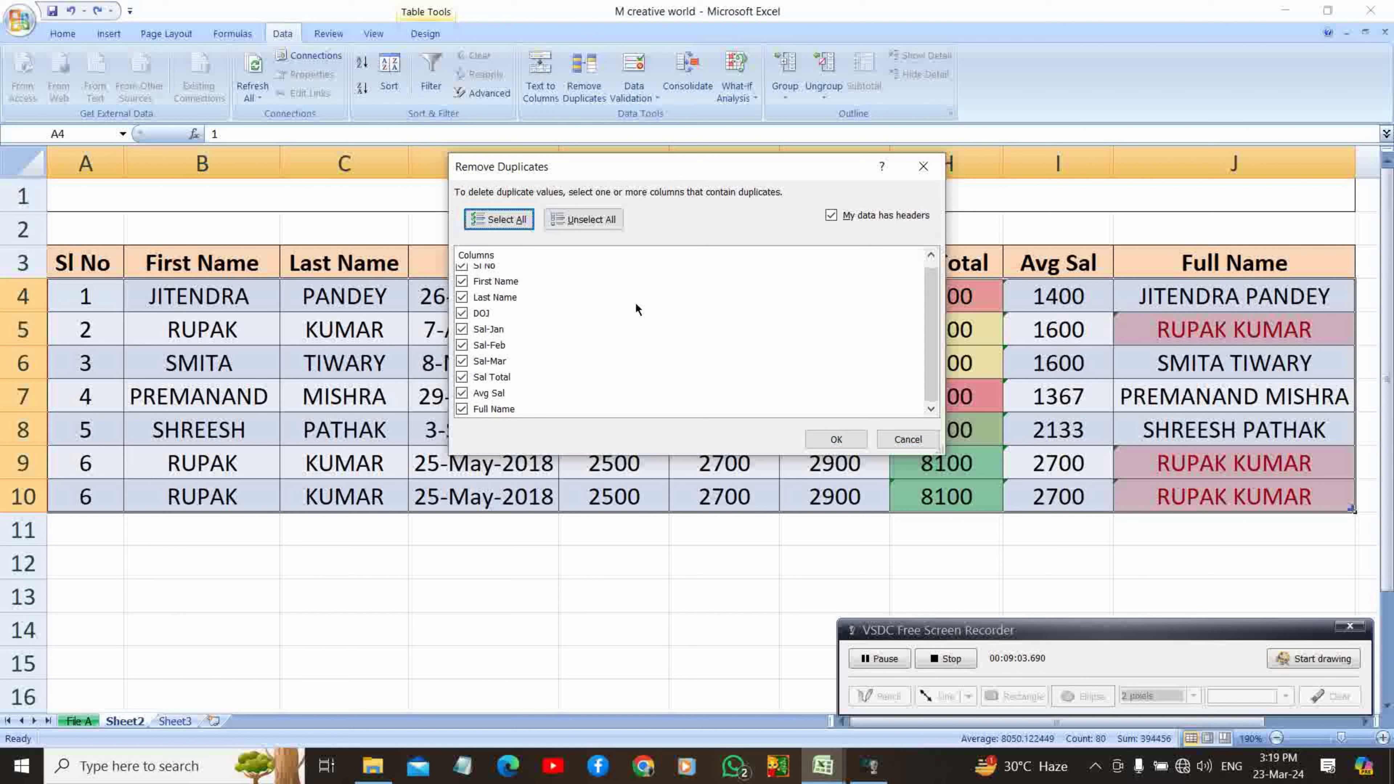
left_click(823, 439)
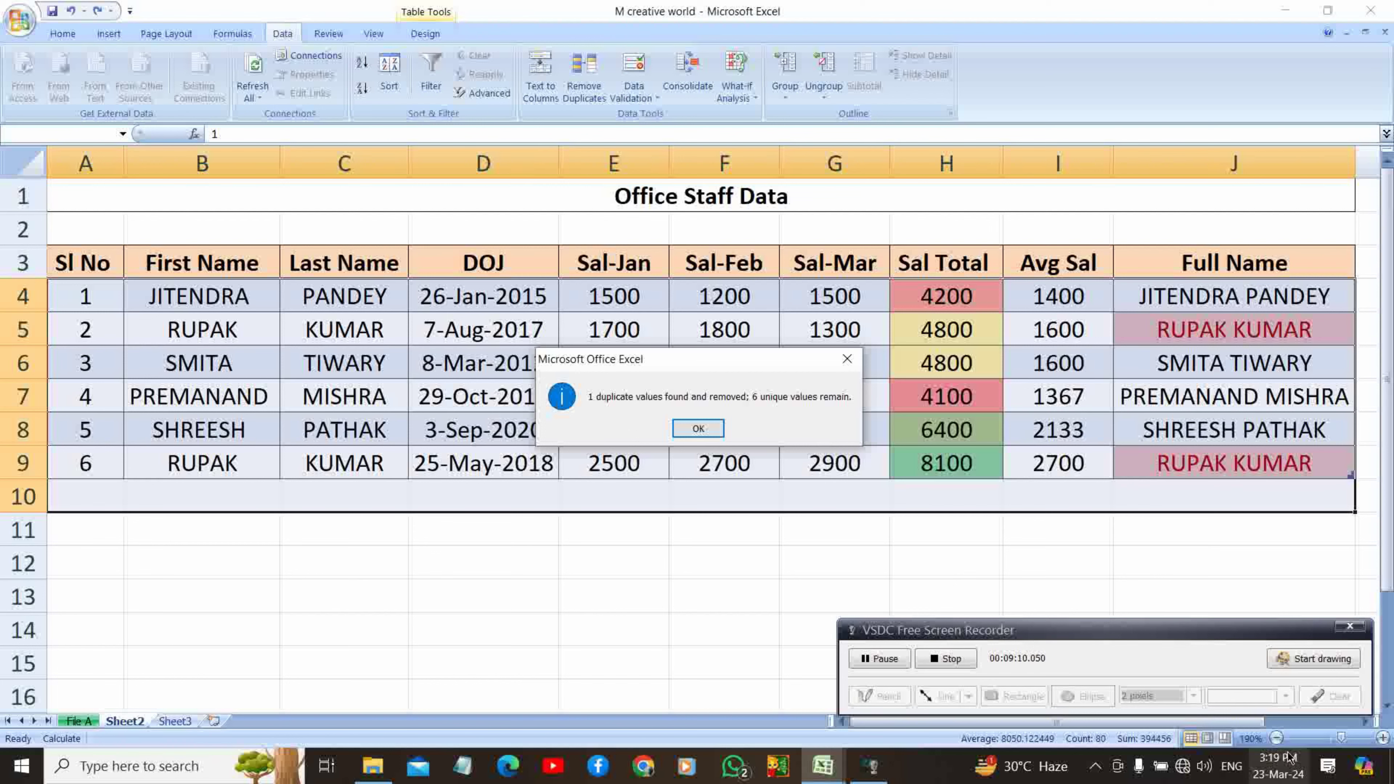
left_click(1312, 660)
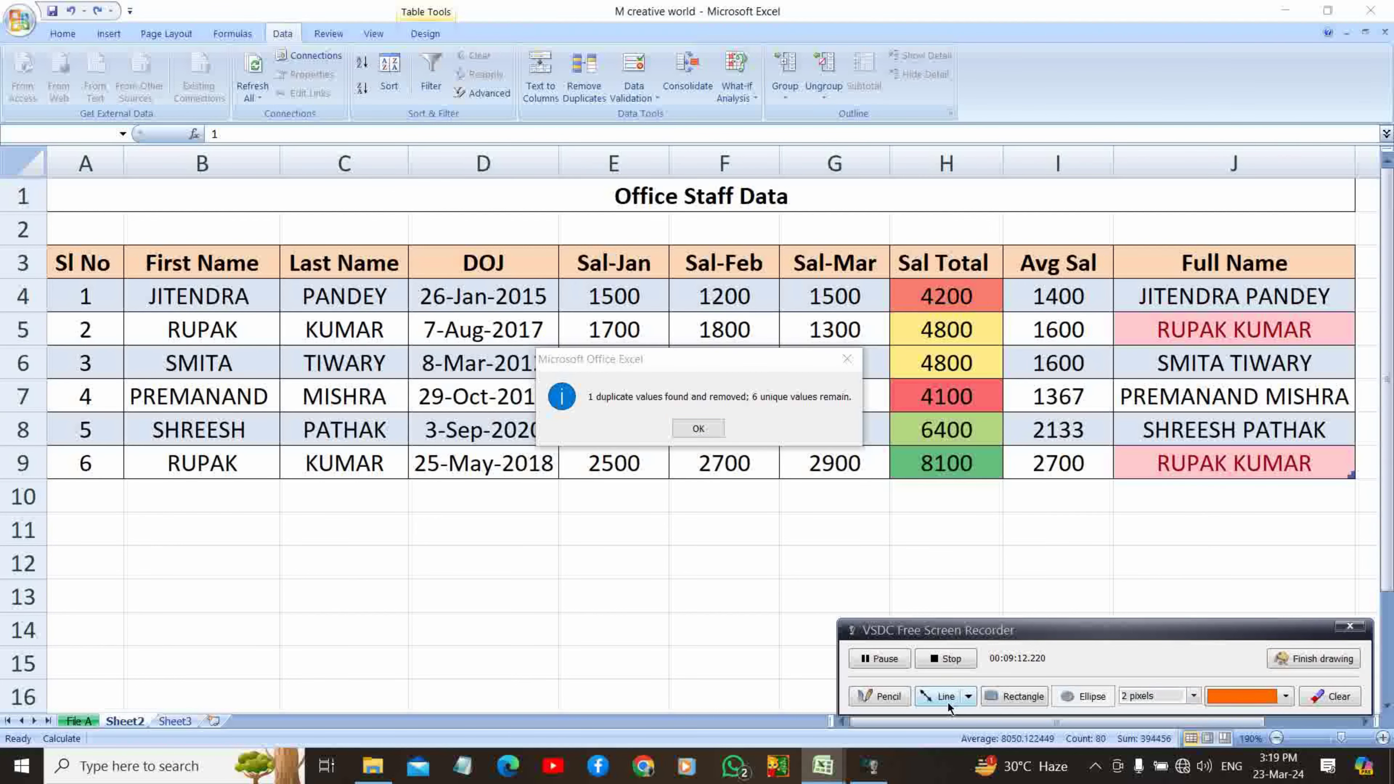
left_click(1000, 698)
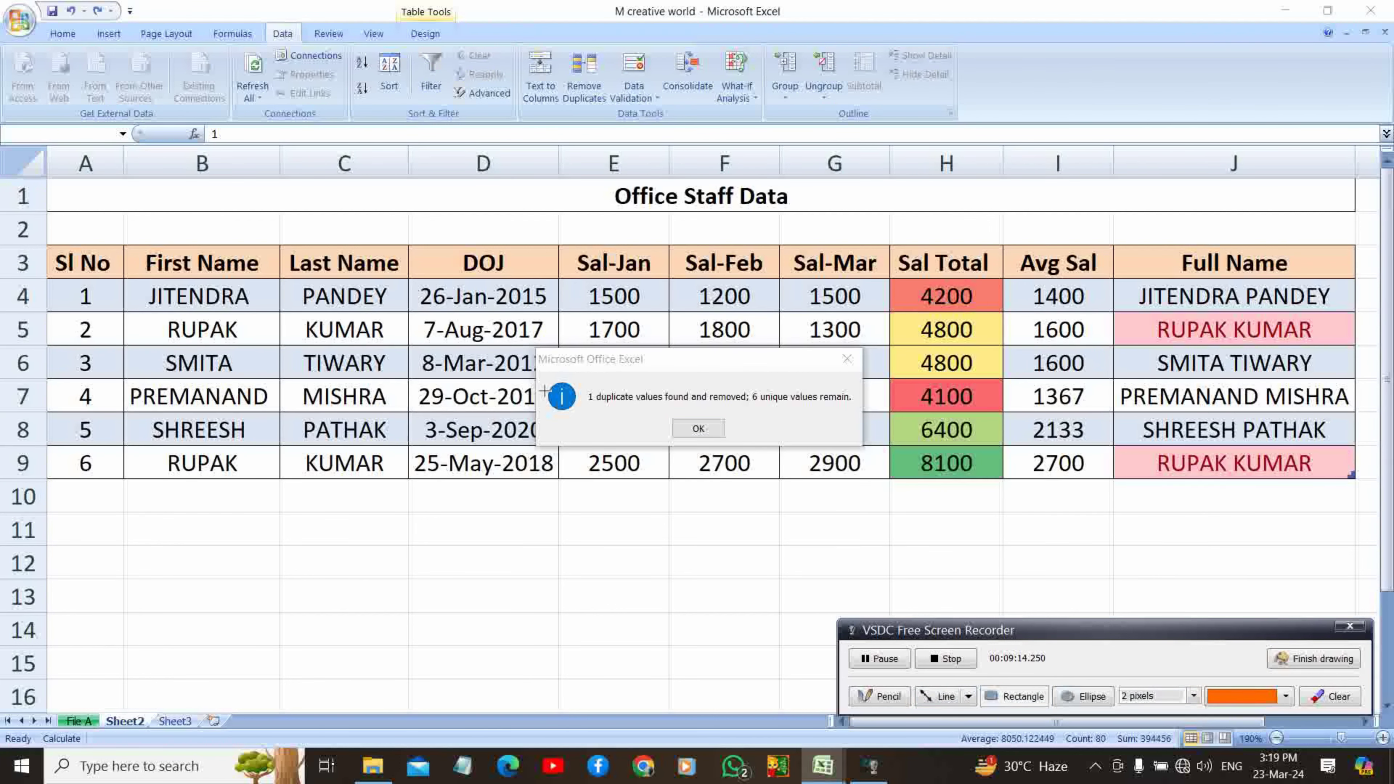
left_click_drag(521, 337, 879, 453)
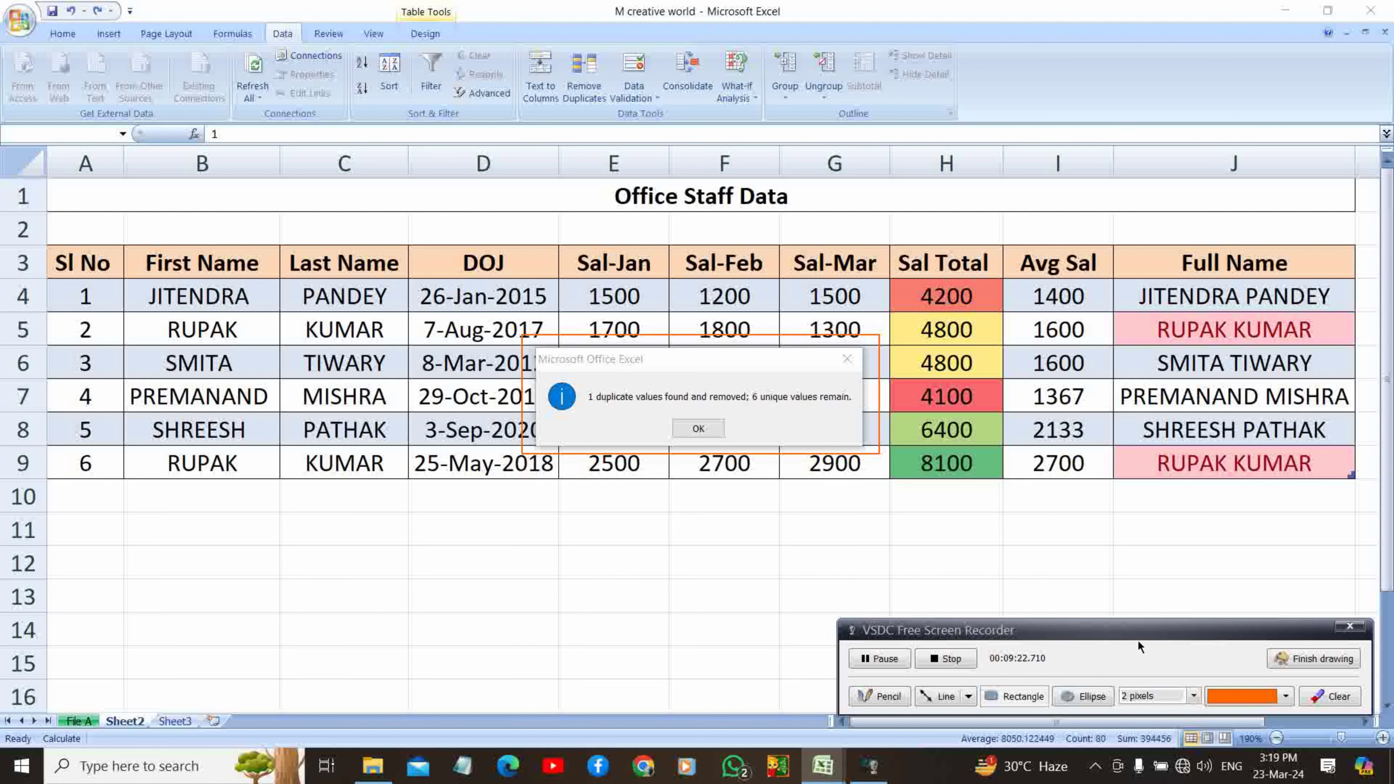
left_click(1289, 662)
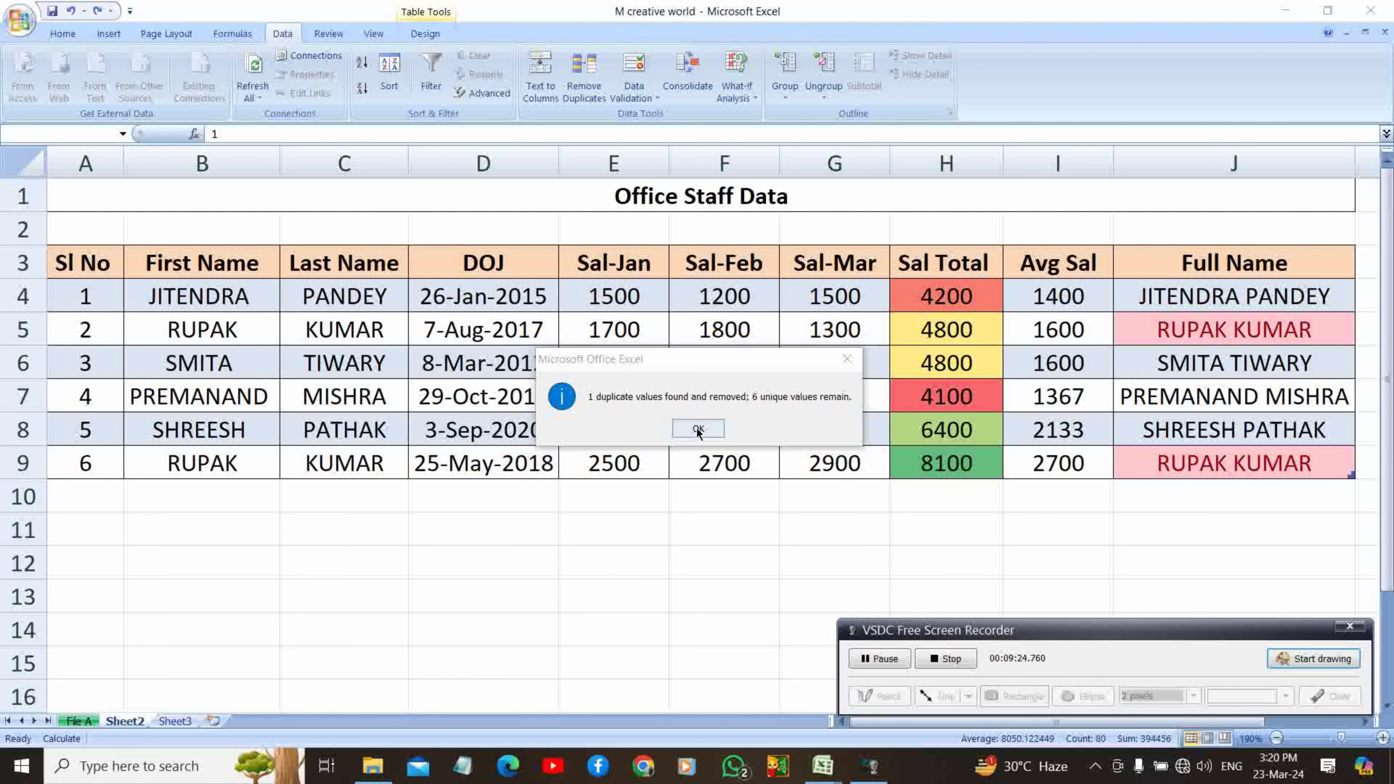
Close the duplicate-removal result message and select the Office Staff Data title cell
left_click(698, 430)
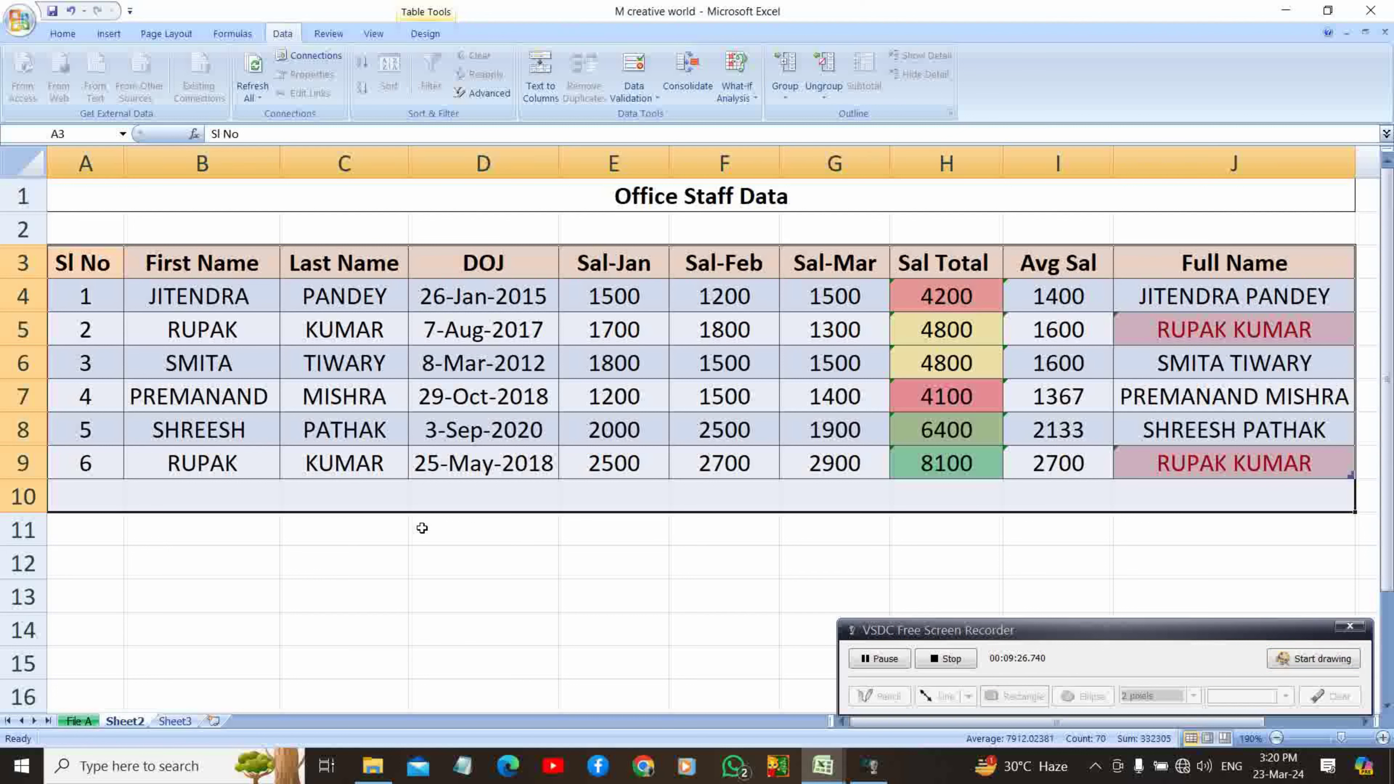
left_click(426, 491)
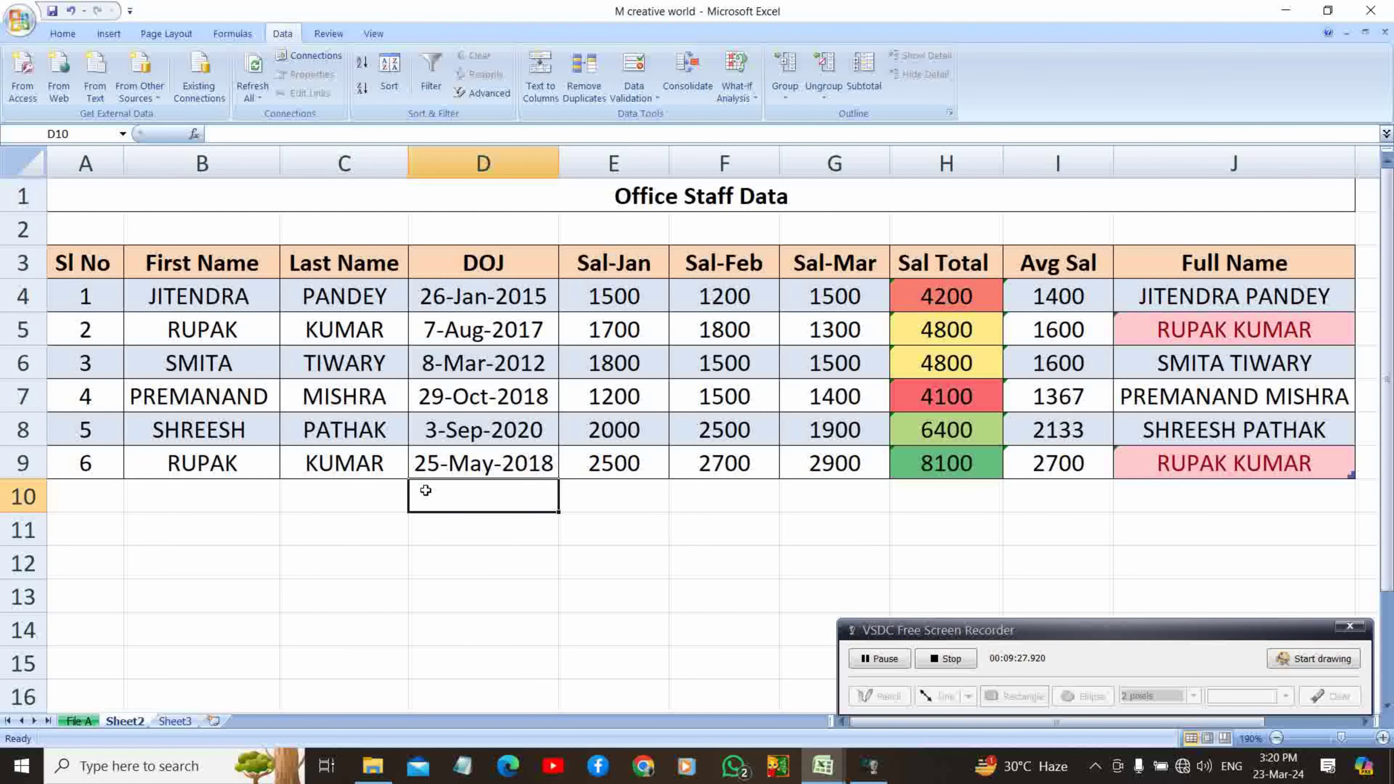
left_click(128, 502)
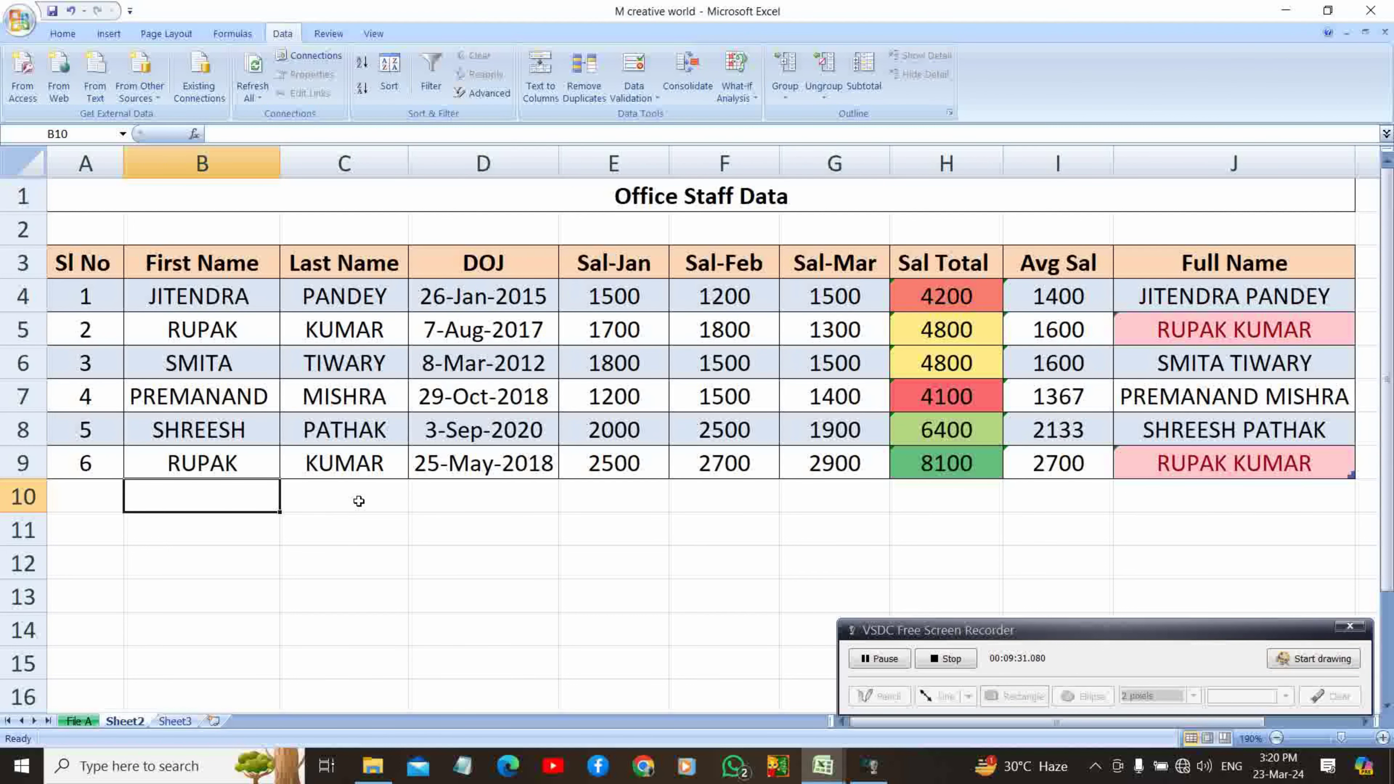
left_click(397, 505)
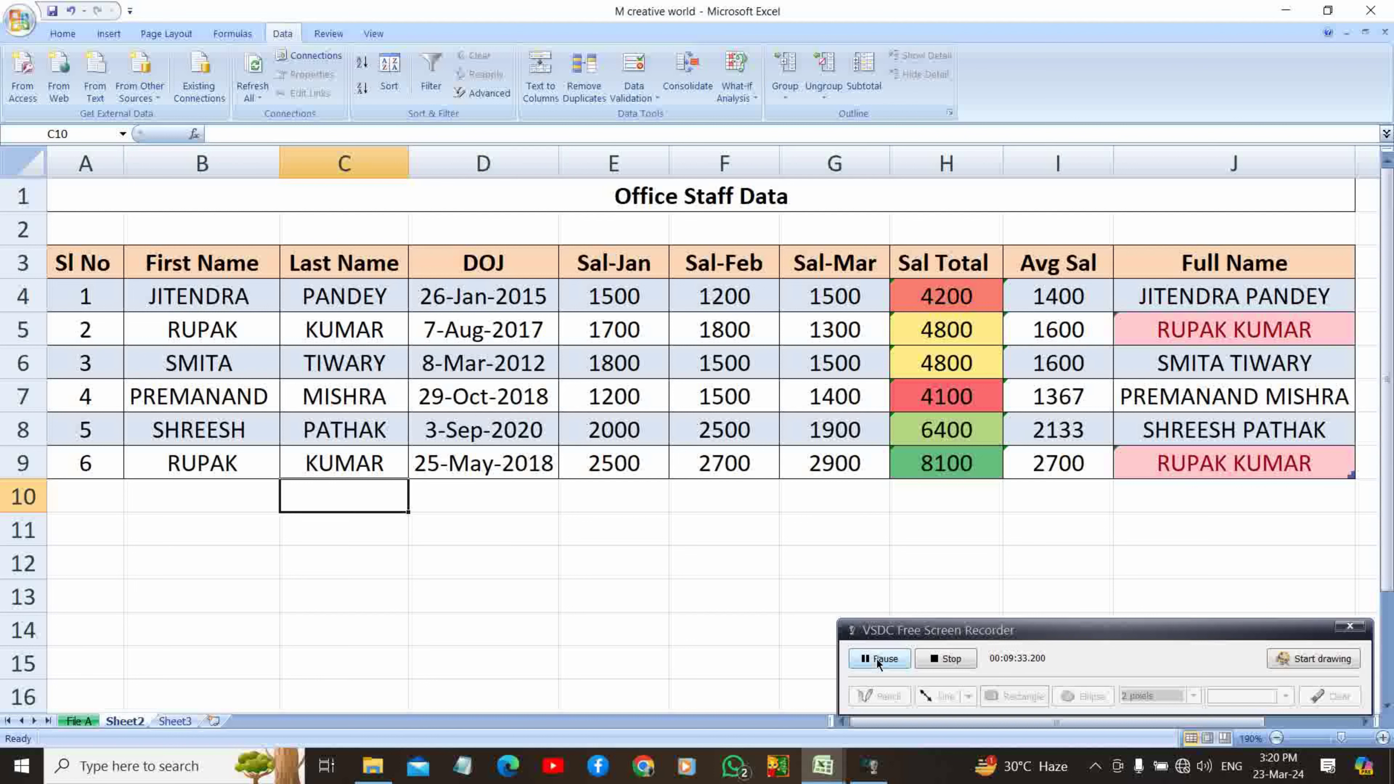
left_click(893, 661)
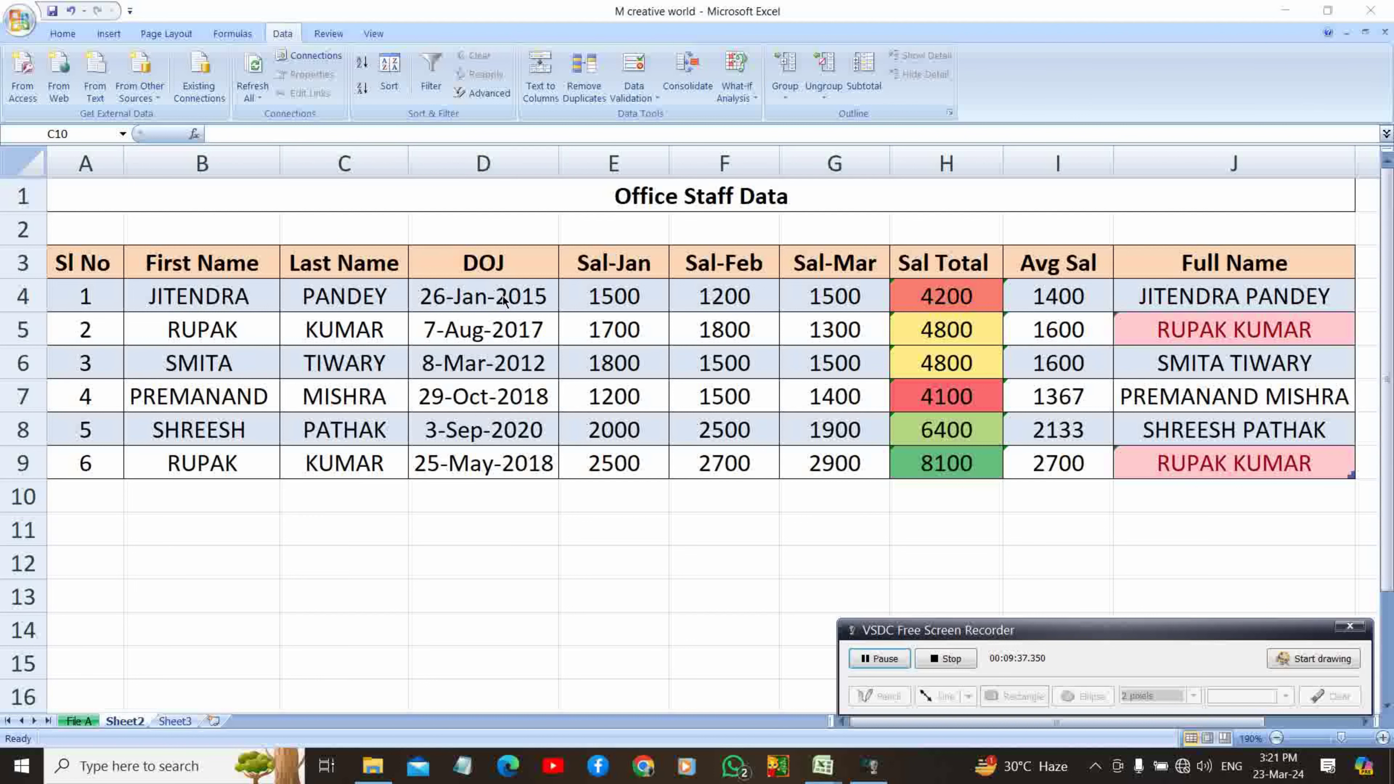
left_click(640, 208)
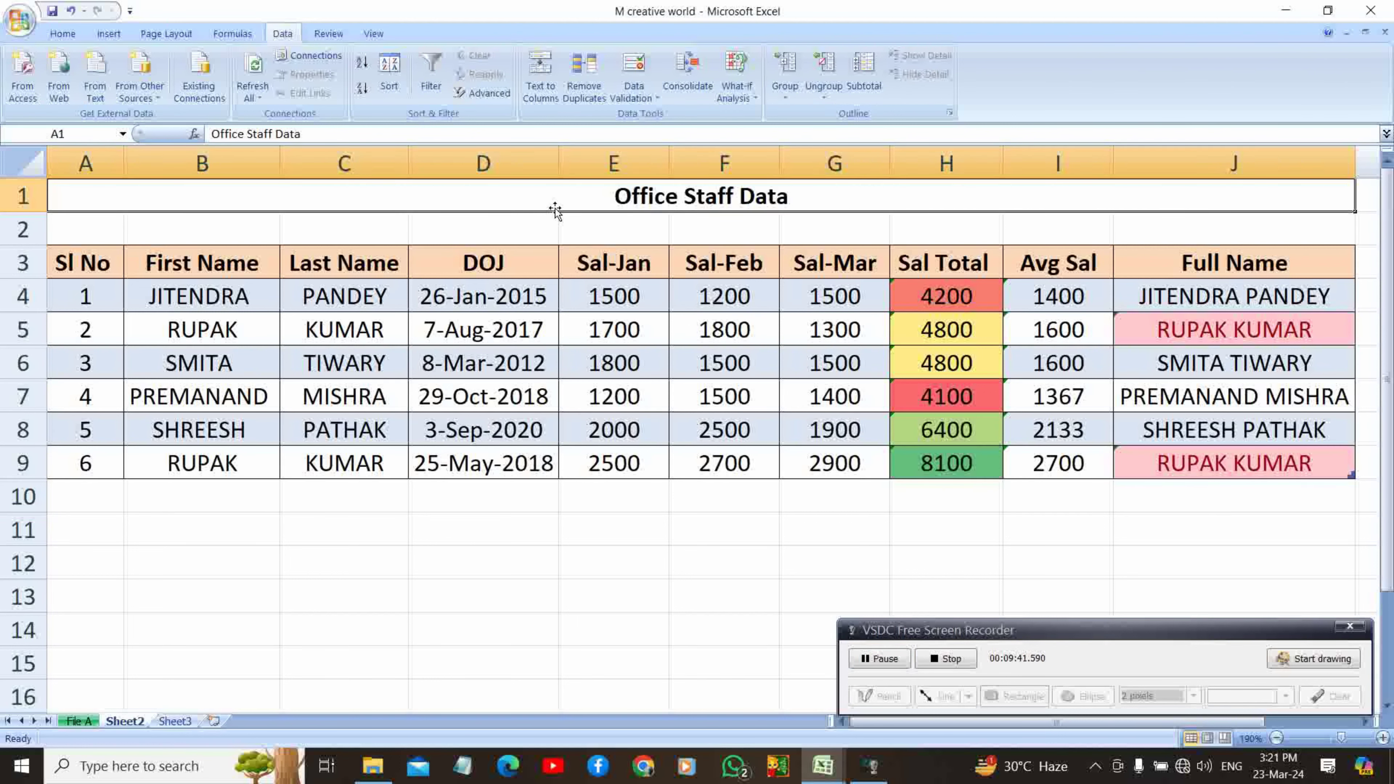
Insert a blank row at row 2, between the title and the table header
left_click(31, 234)
right_click(32, 235)
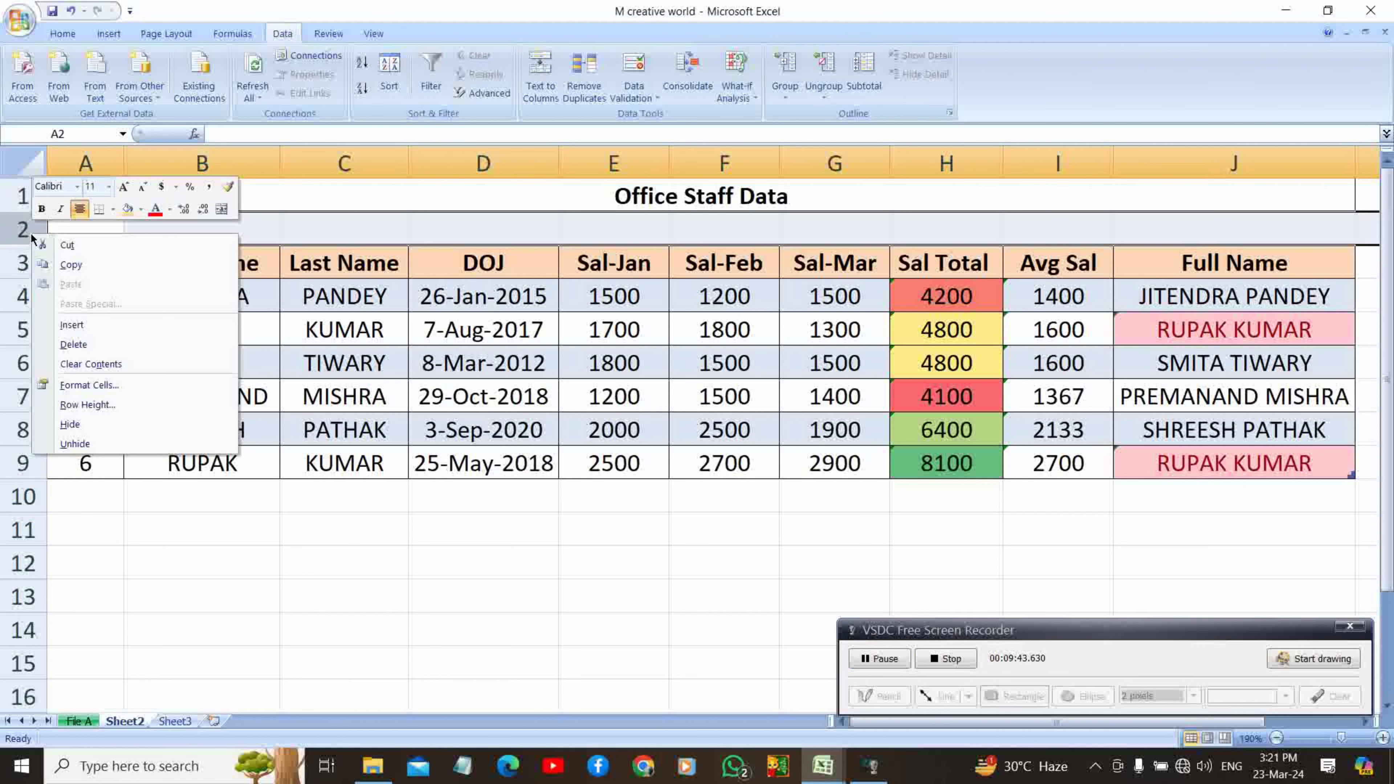
left_click(65, 328)
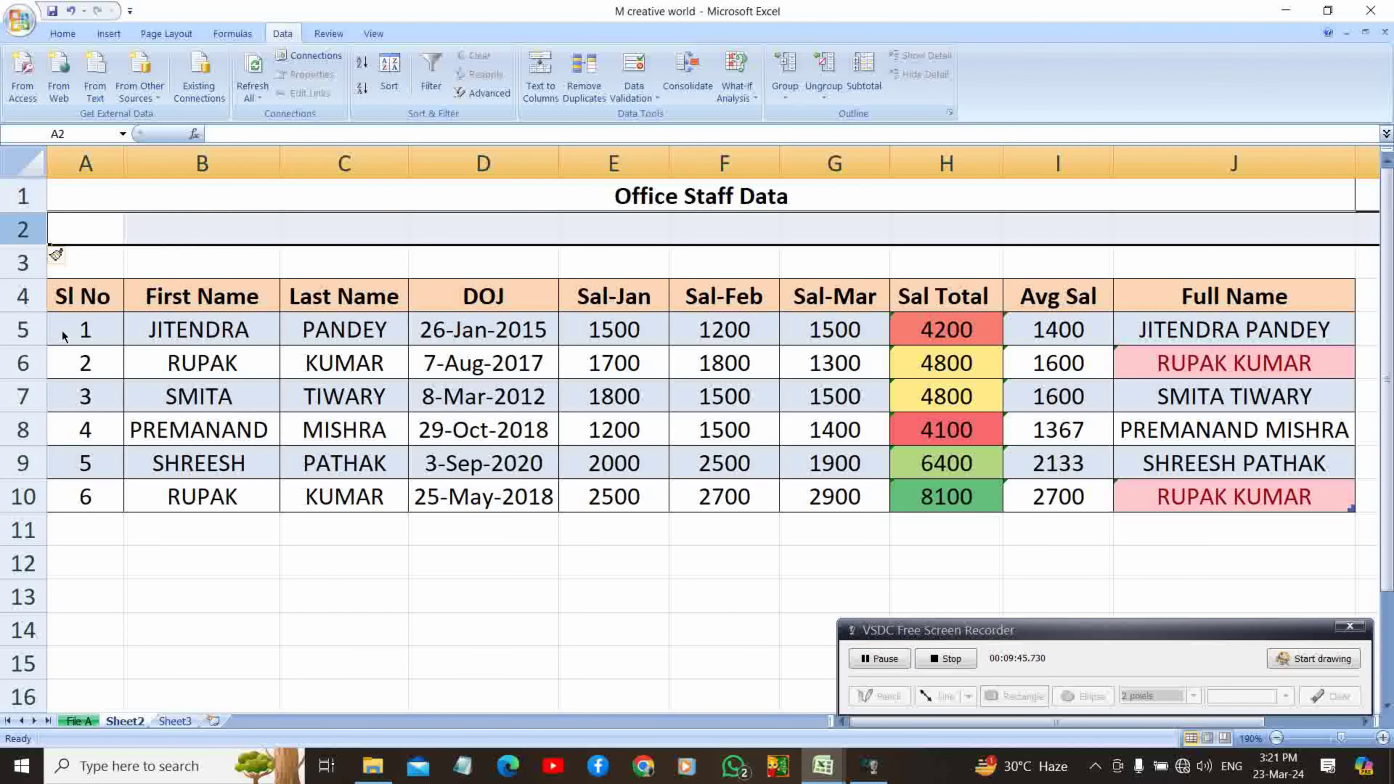
Erase the old Office Staff Data title text from A1
double_click(505, 193)
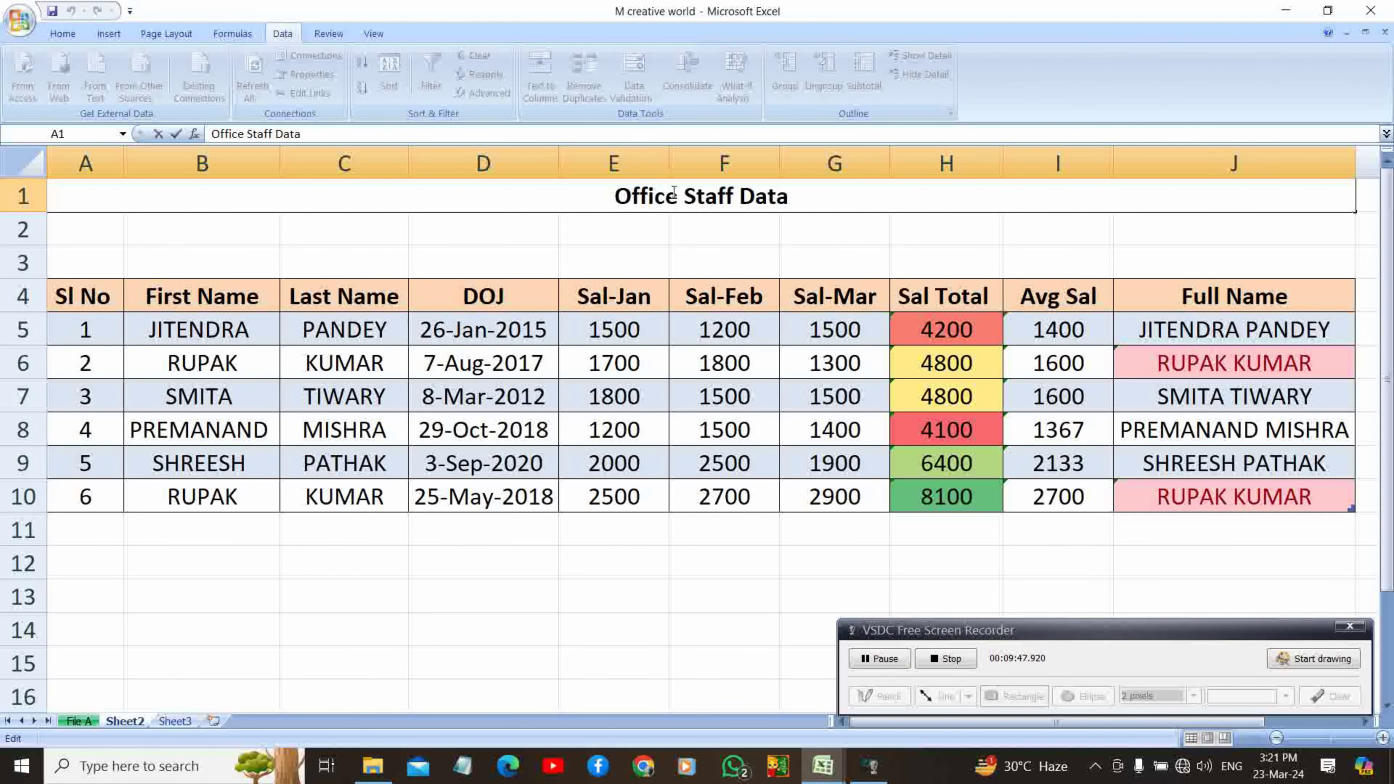
left_click_drag(789, 195, 610, 201)
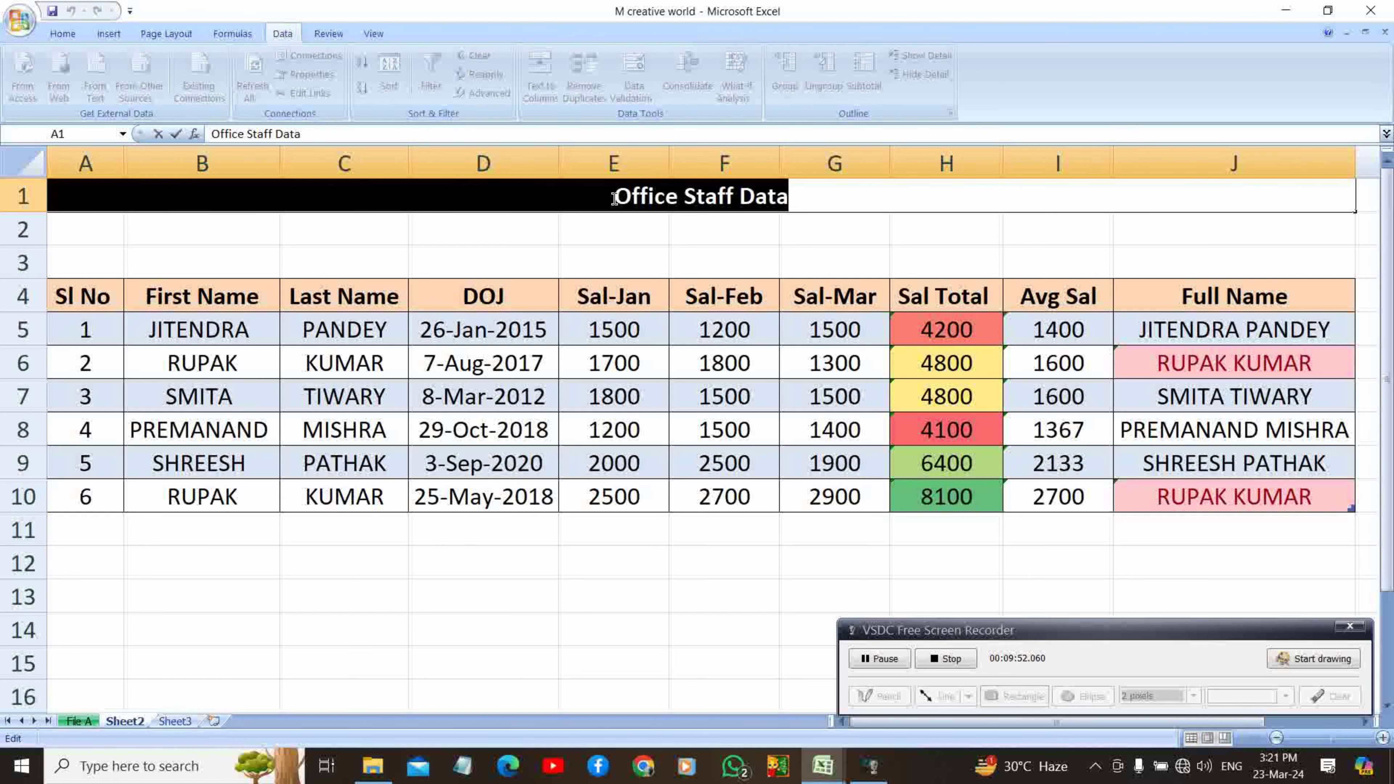
key("BackSpace")
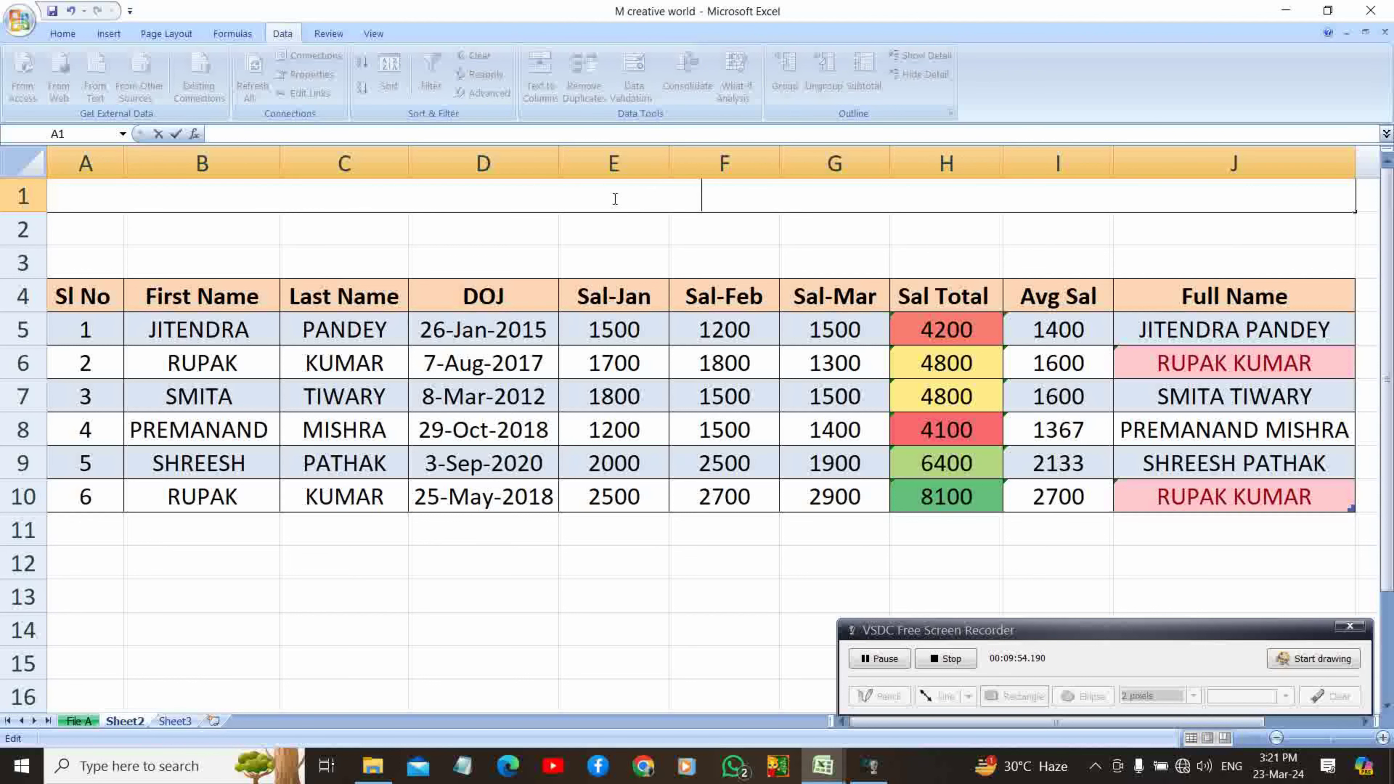
Enter 'Employee Salary Description' as the title in A1
type("E")
type("mpl")
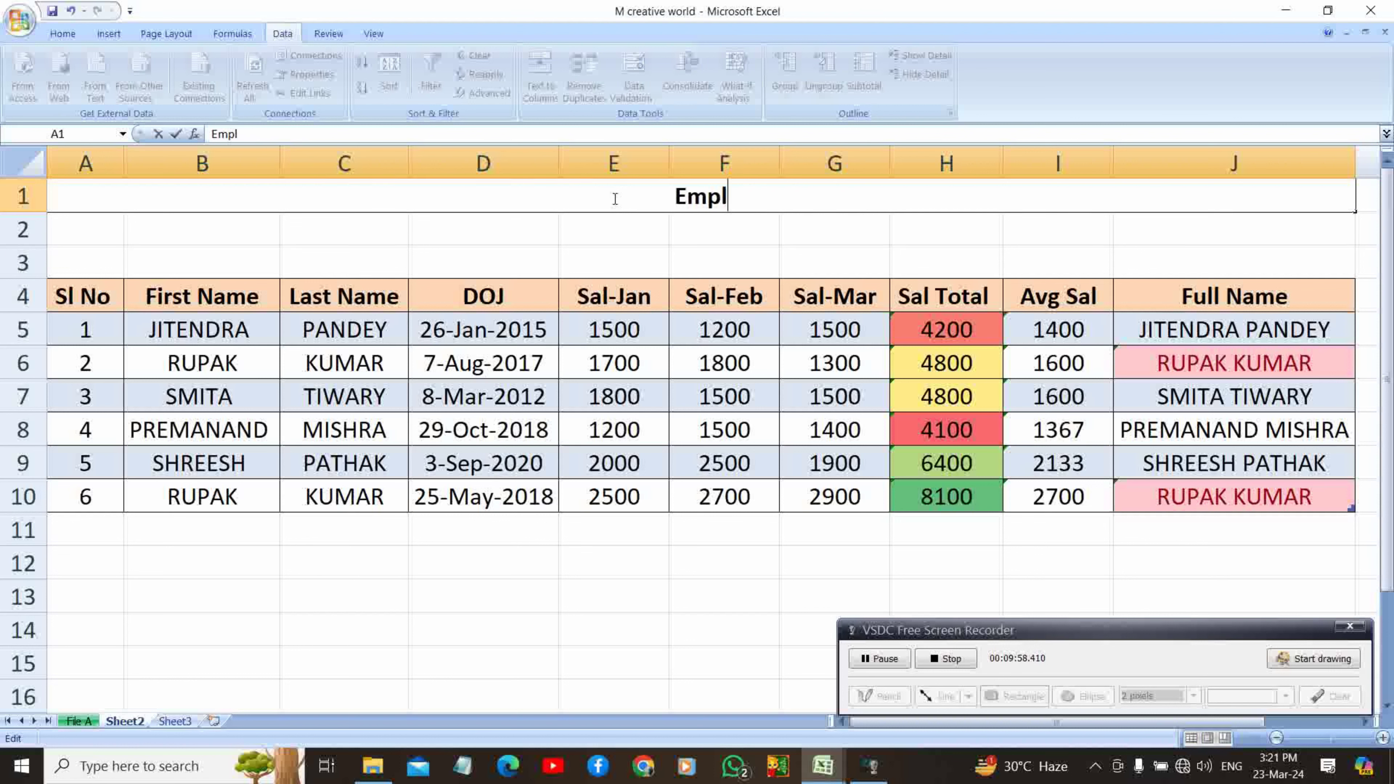
type("oyee")
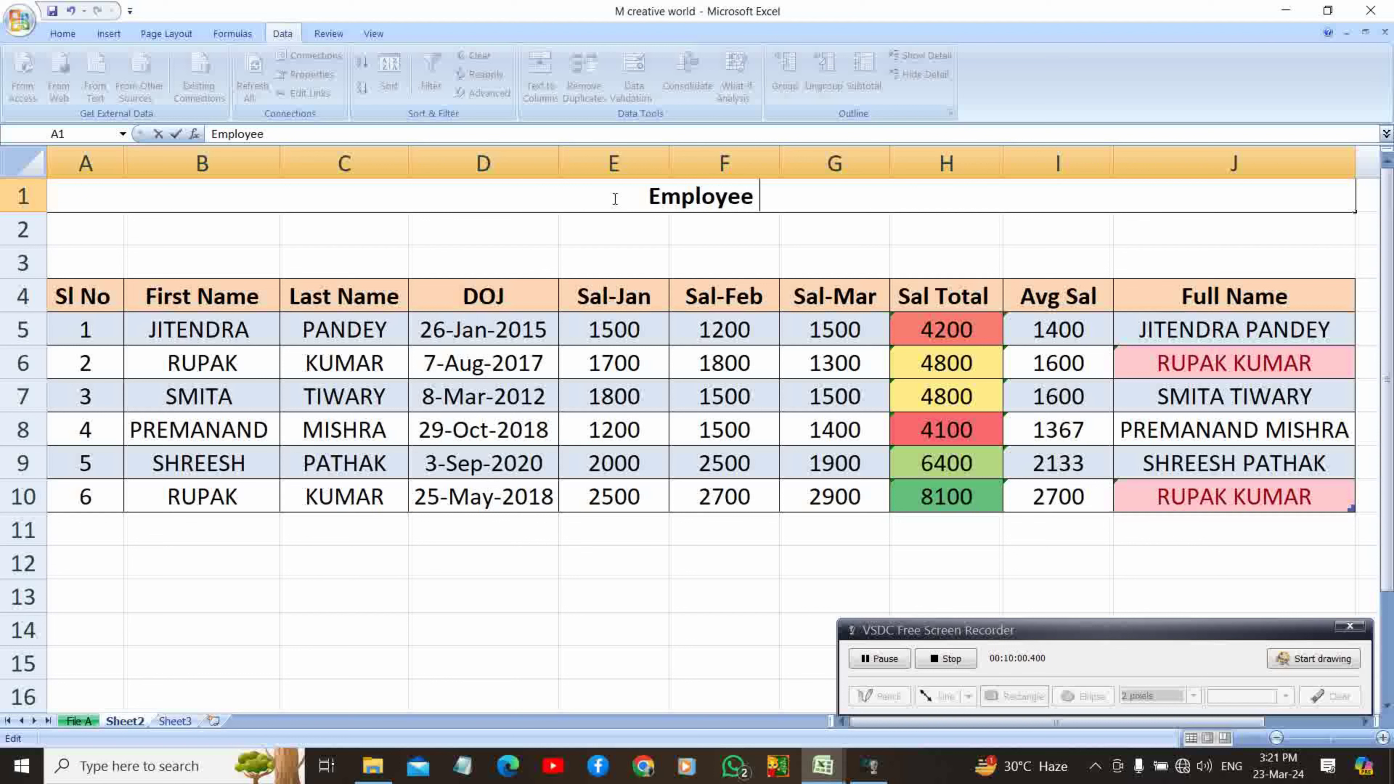
type(" Salary")
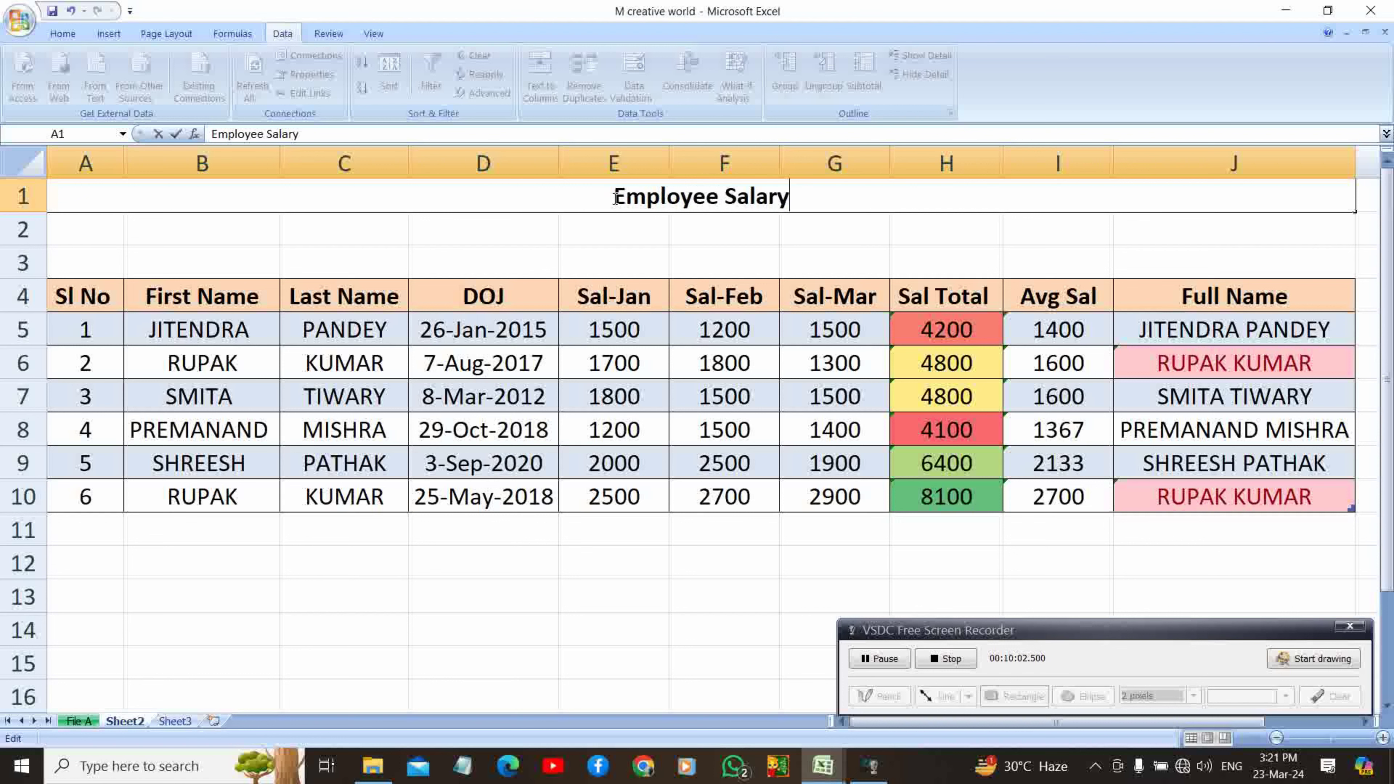
type(" Des")
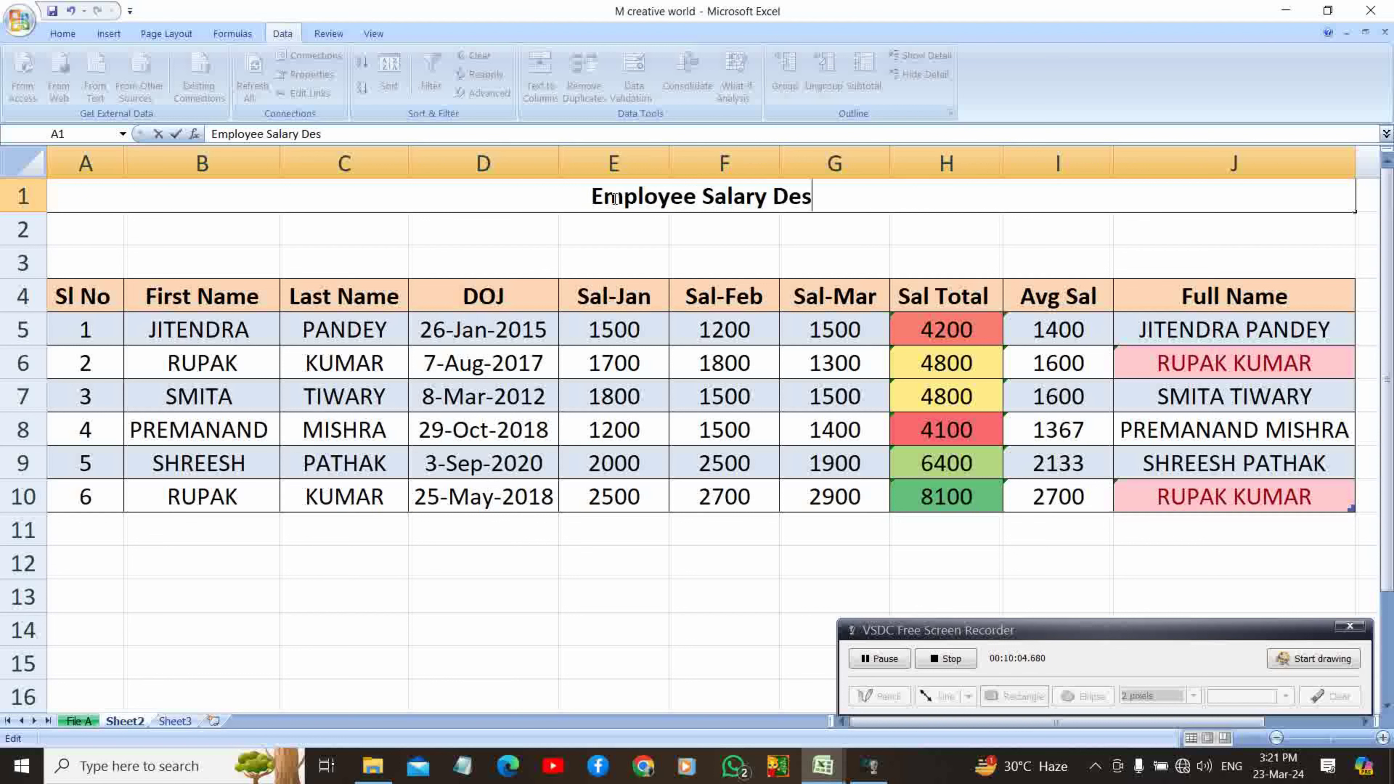
type("cript")
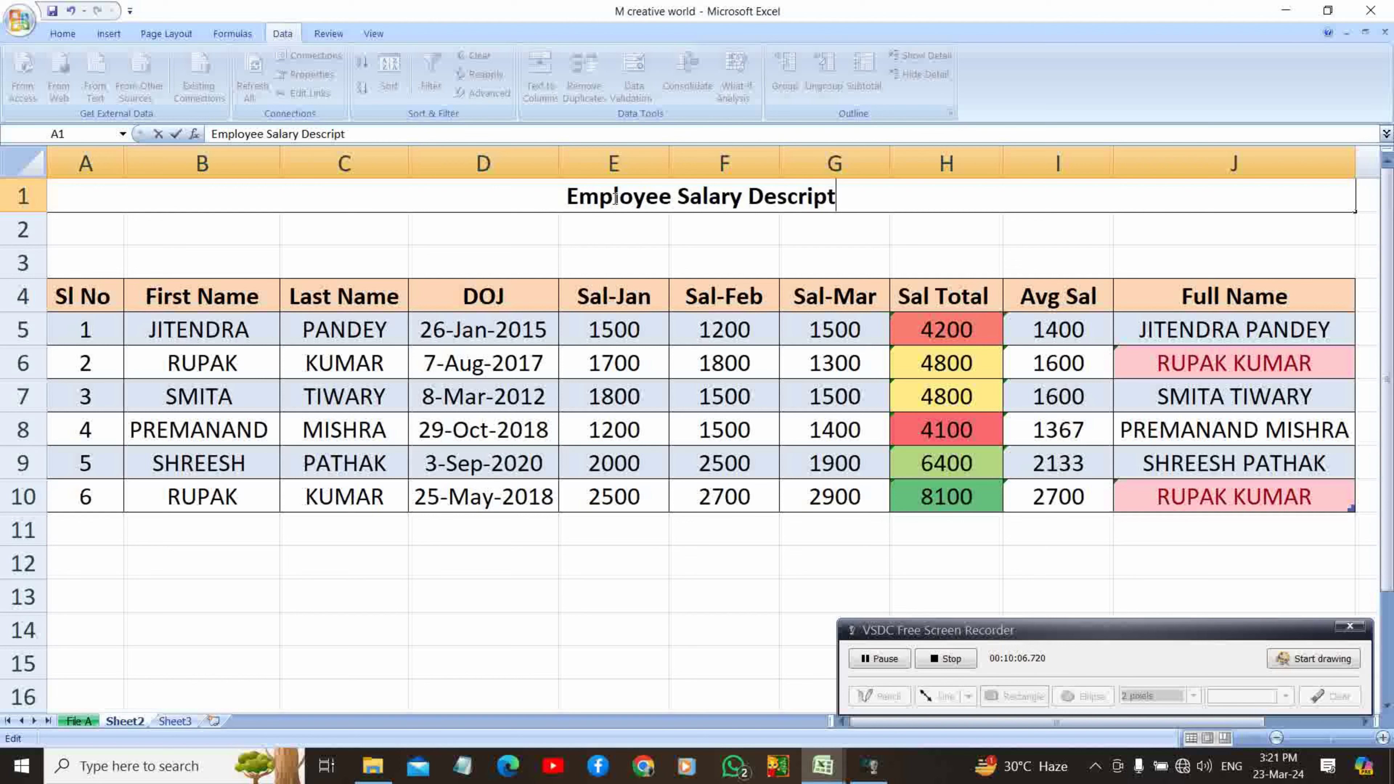
type("ion")
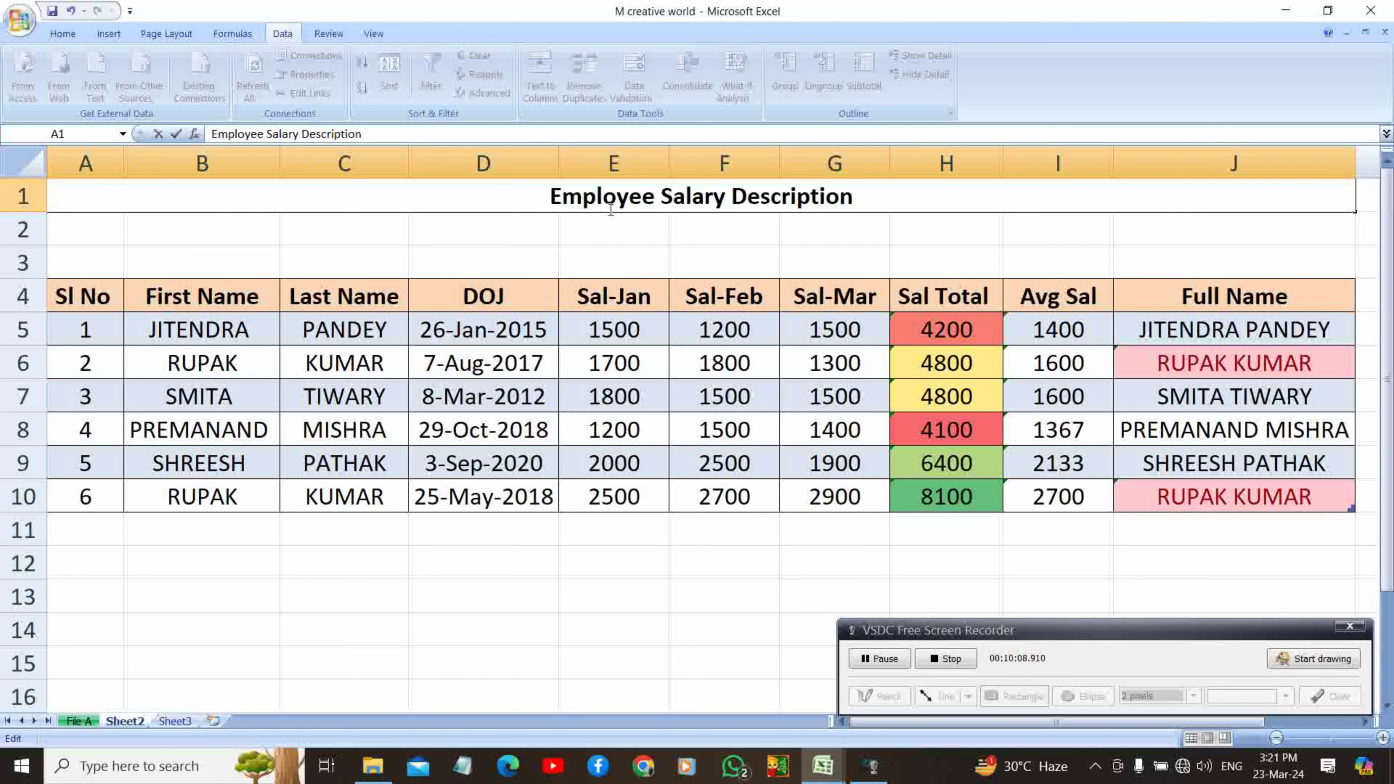
left_click(491, 231)
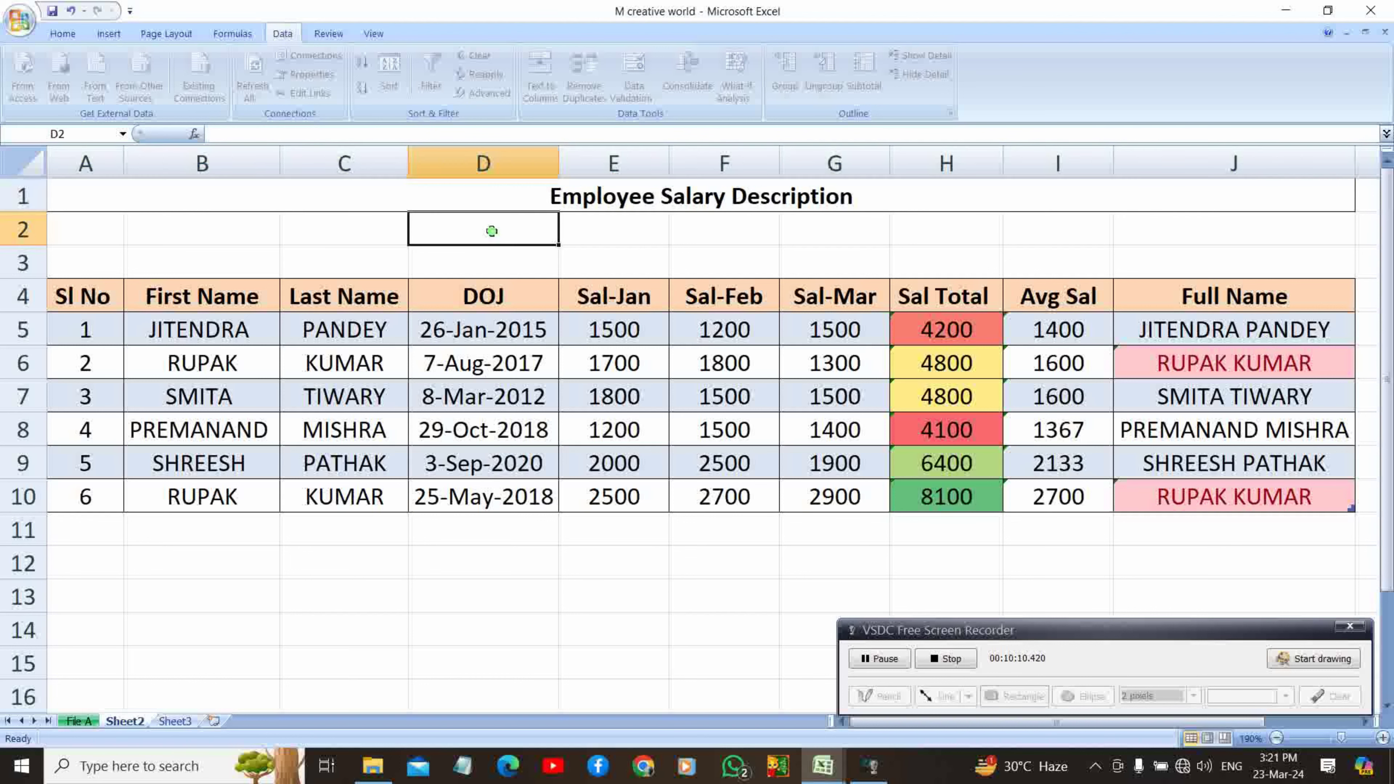
Give the merged A1 title cell a light grey fill
left_click(497, 189)
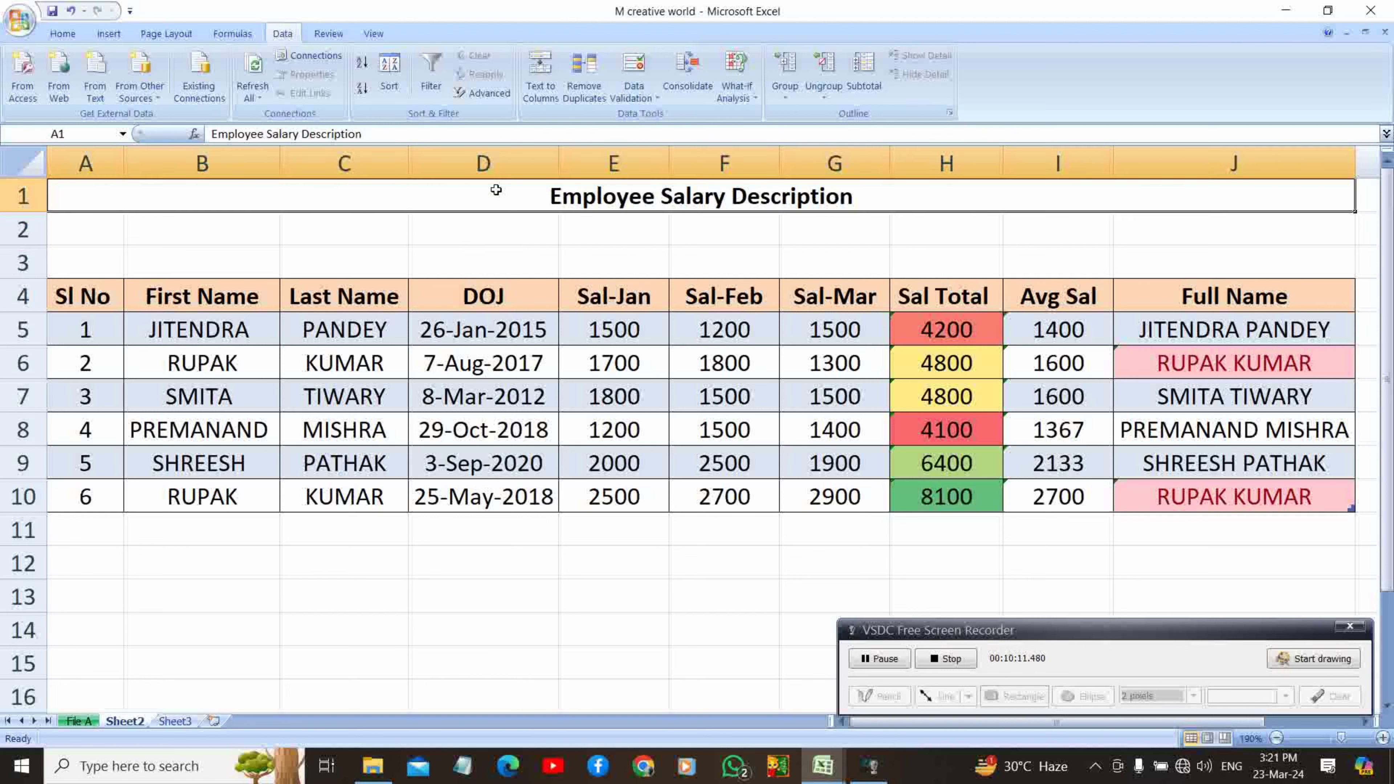
left_click(65, 32)
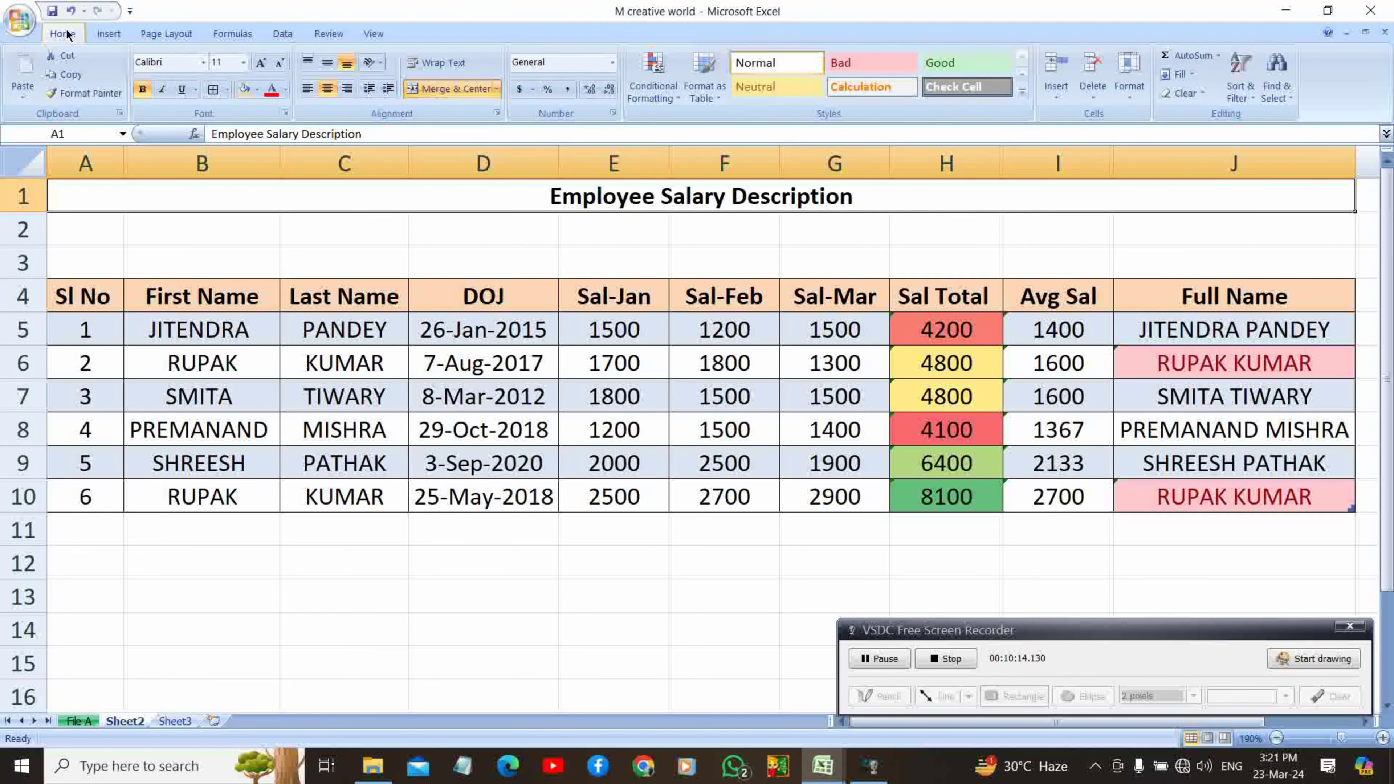
left_click(257, 89)
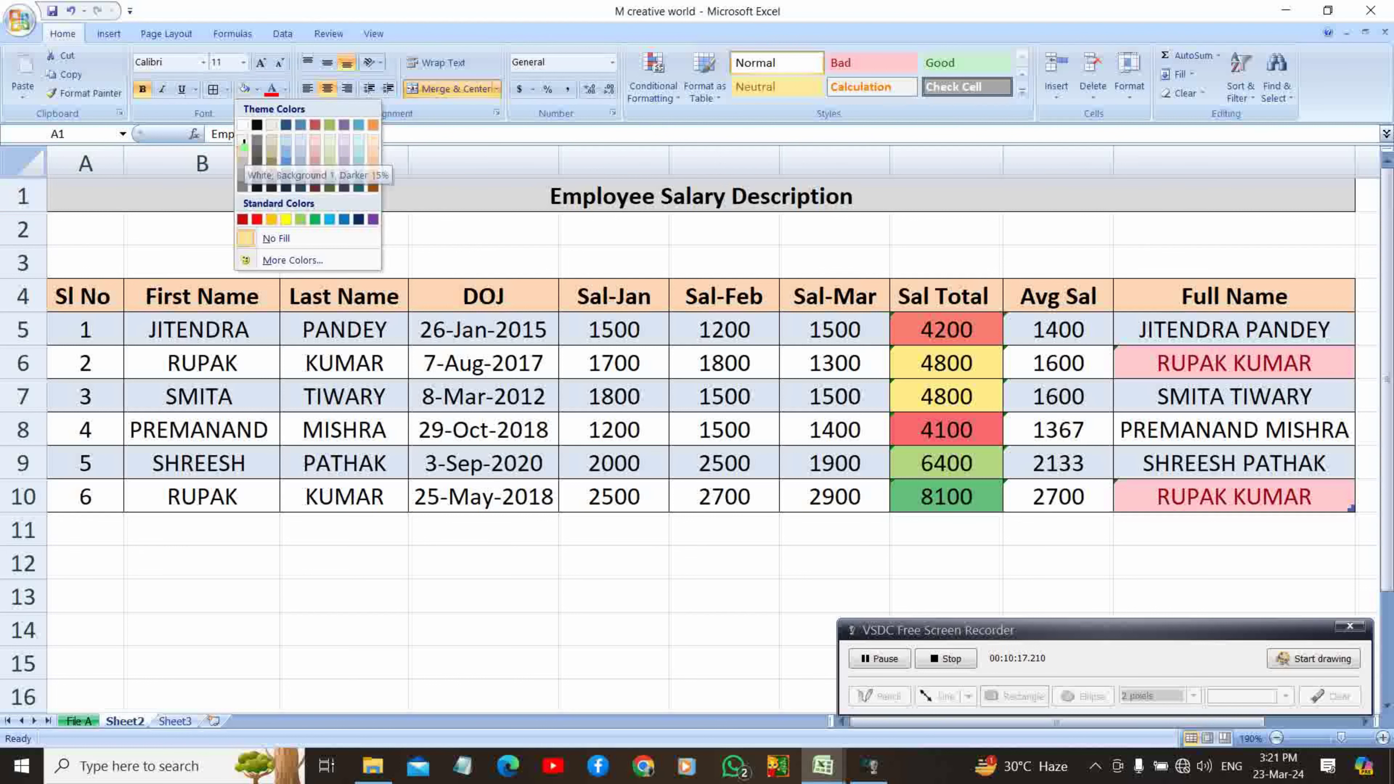
left_click(244, 151)
left_click(400, 257)
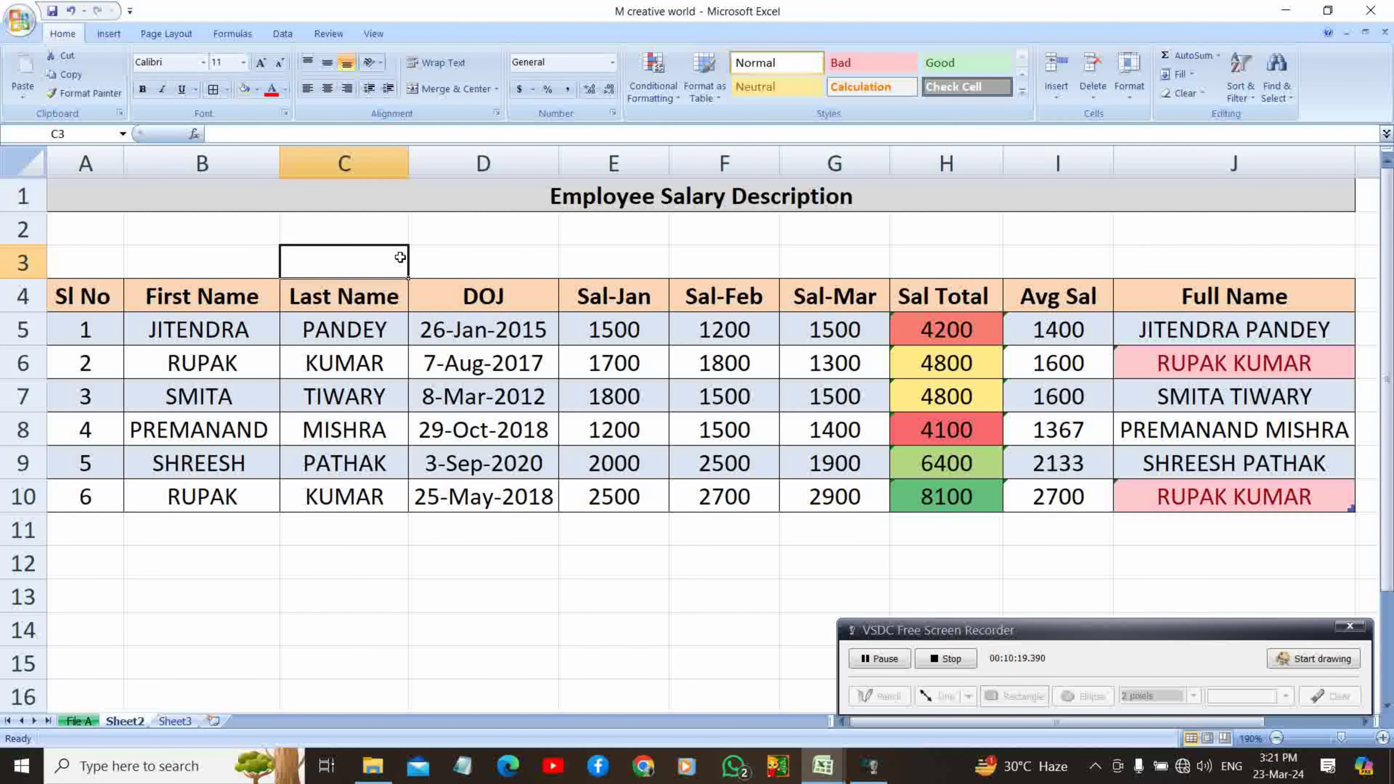
Merge and centre the title across A1:J2, with wrapping off and middle alignment
left_click(457, 196)
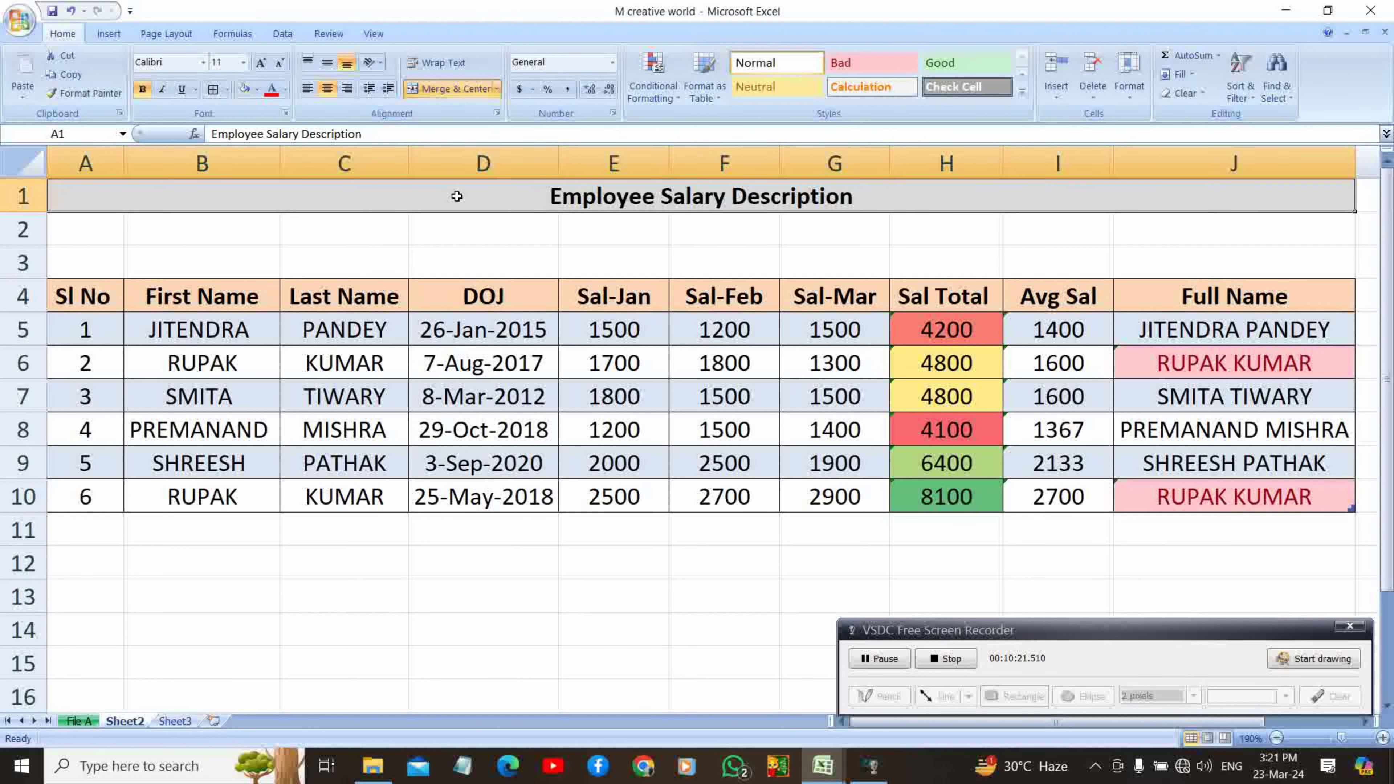
left_click_drag(457, 196, 457, 230)
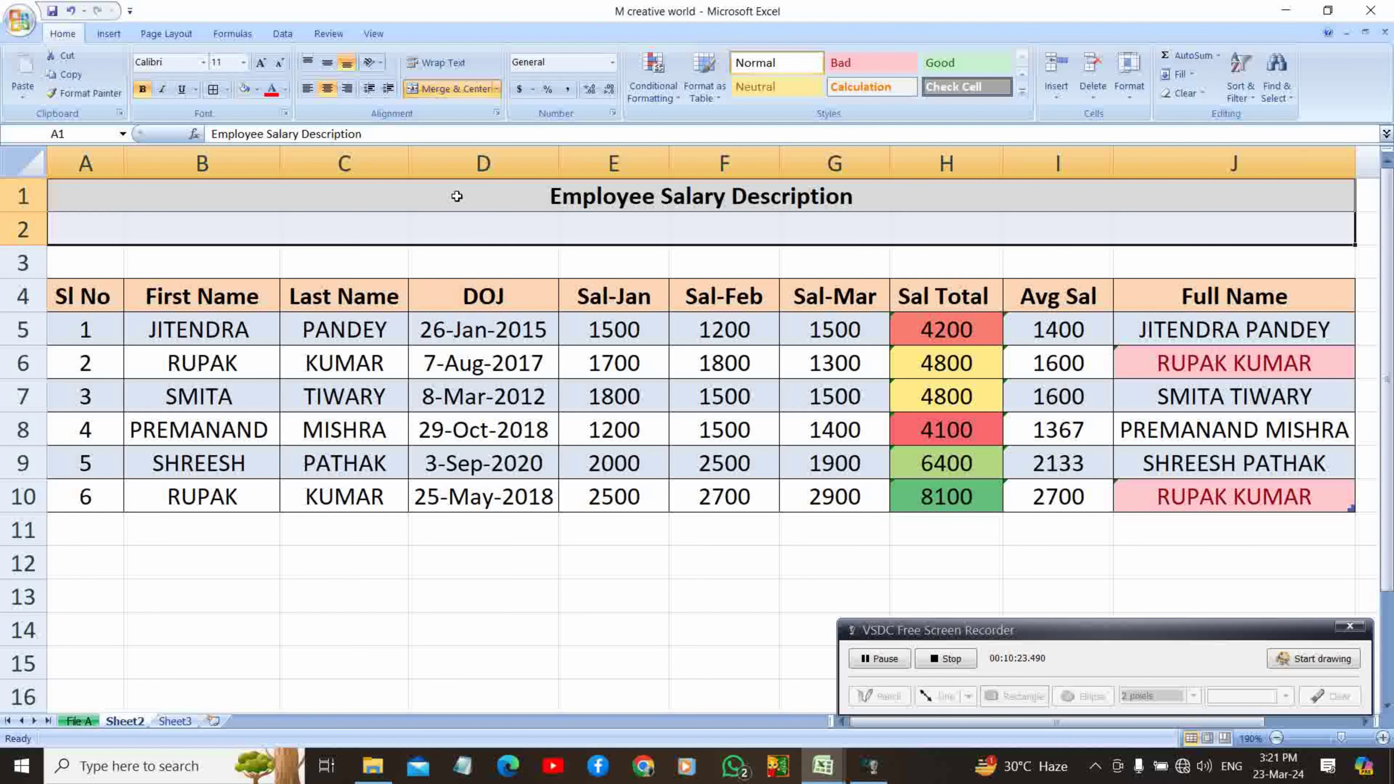
left_click(463, 88)
left_click(462, 88)
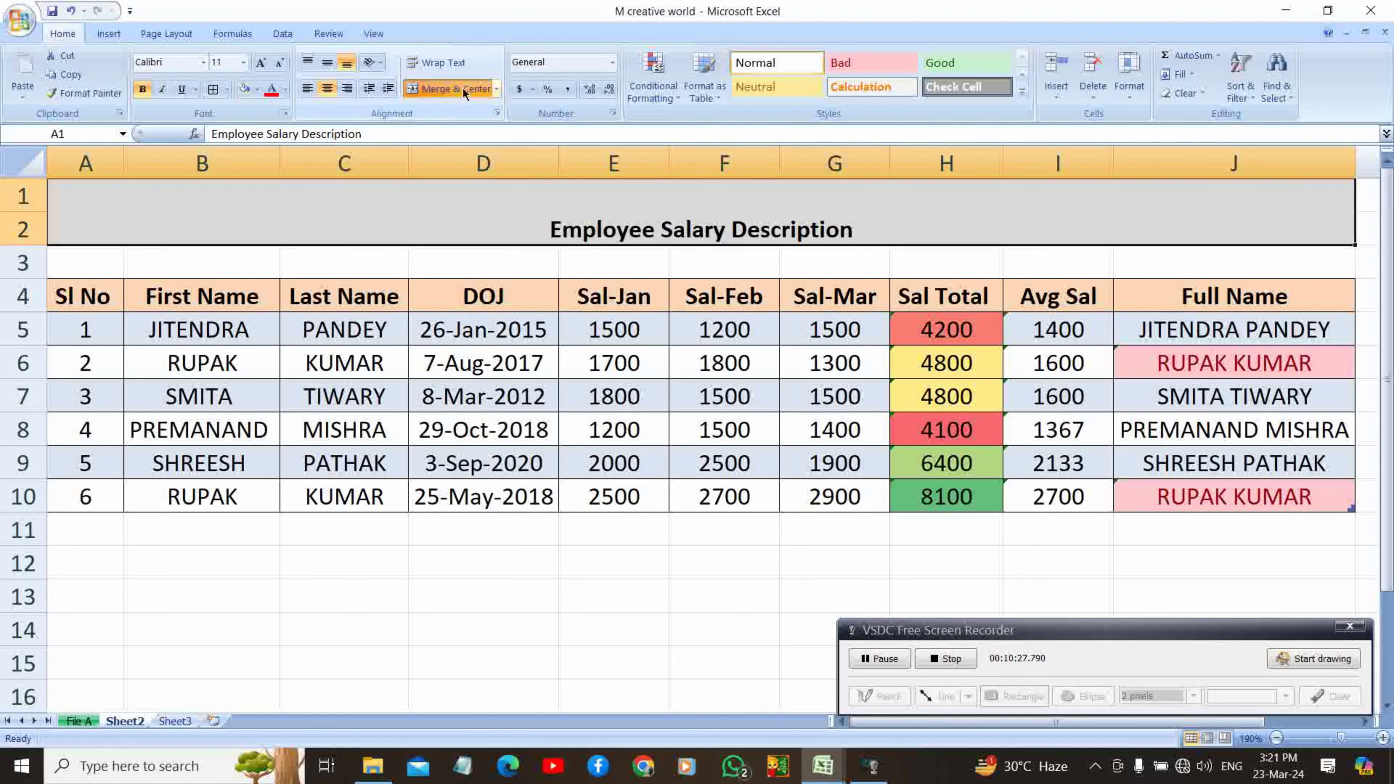
left_click(453, 63)
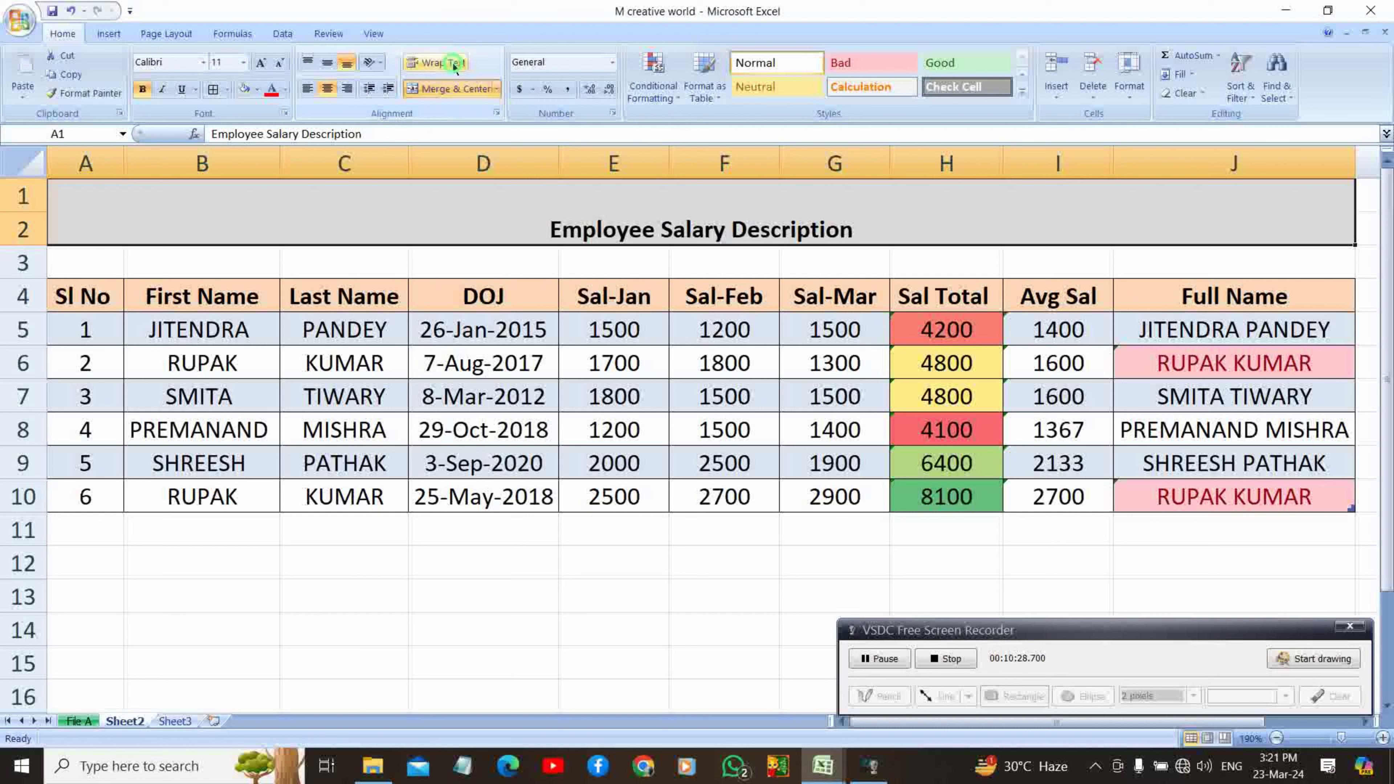
left_click(429, 62)
left_click(327, 65)
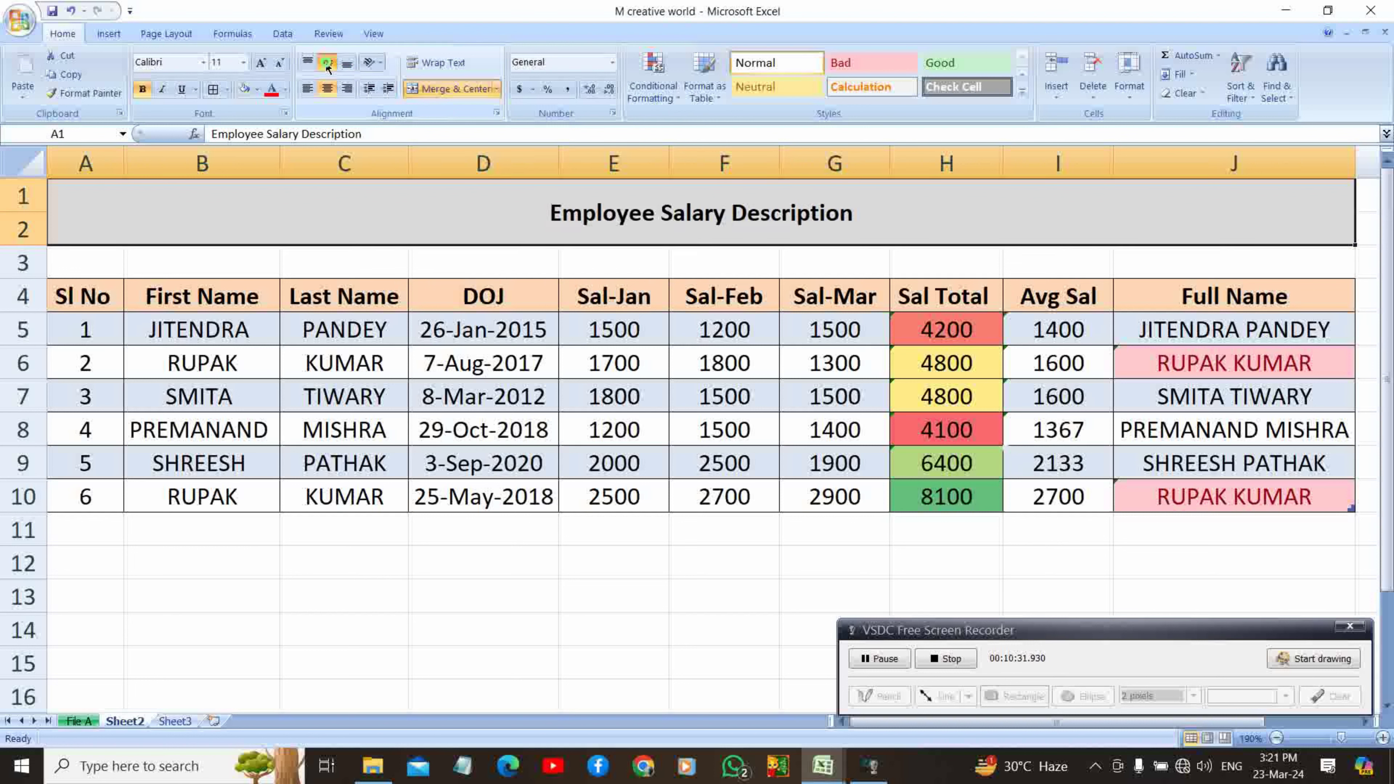
left_click(506, 390)
left_click(283, 566)
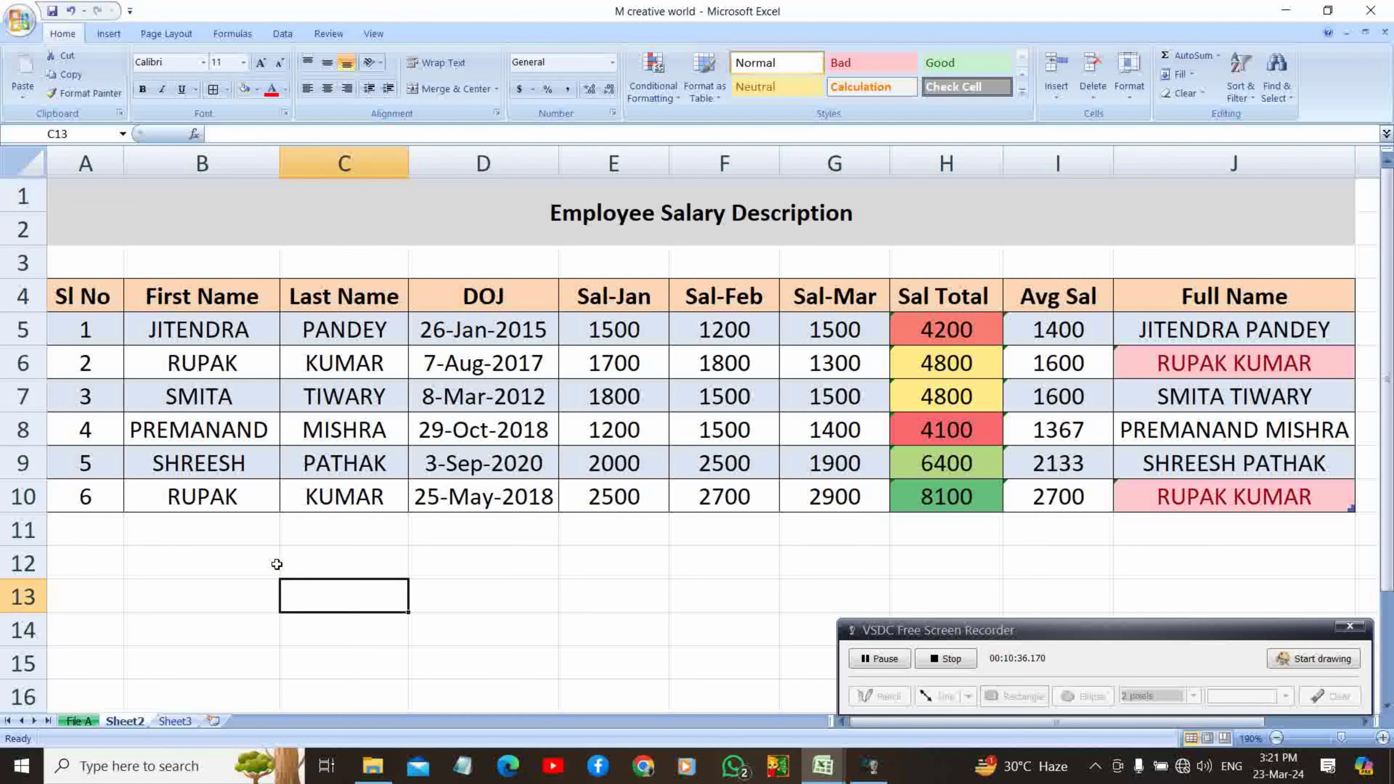
left_click(278, 568)
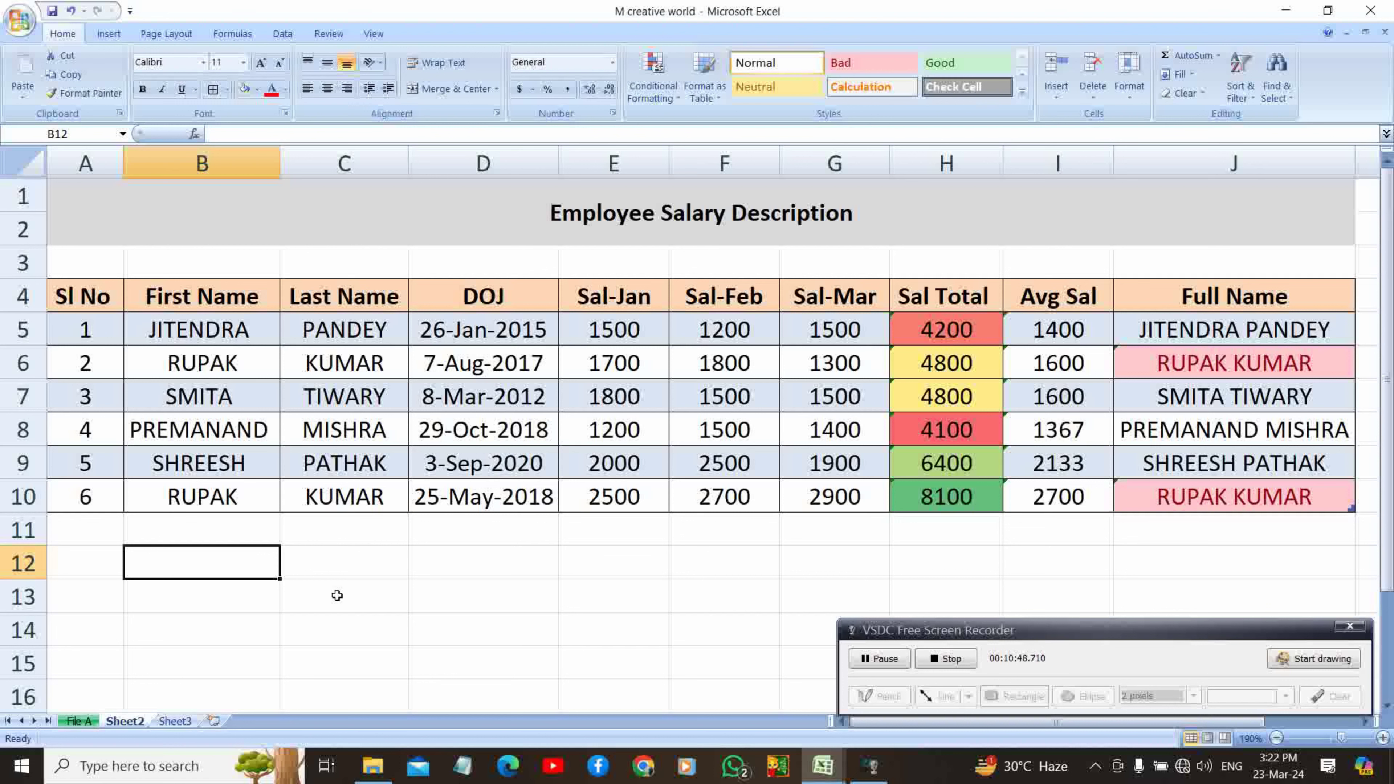
Enter the note '… has the highest Salary' in B12, naming the top-paid employee, and reselect B12
type("Ru")
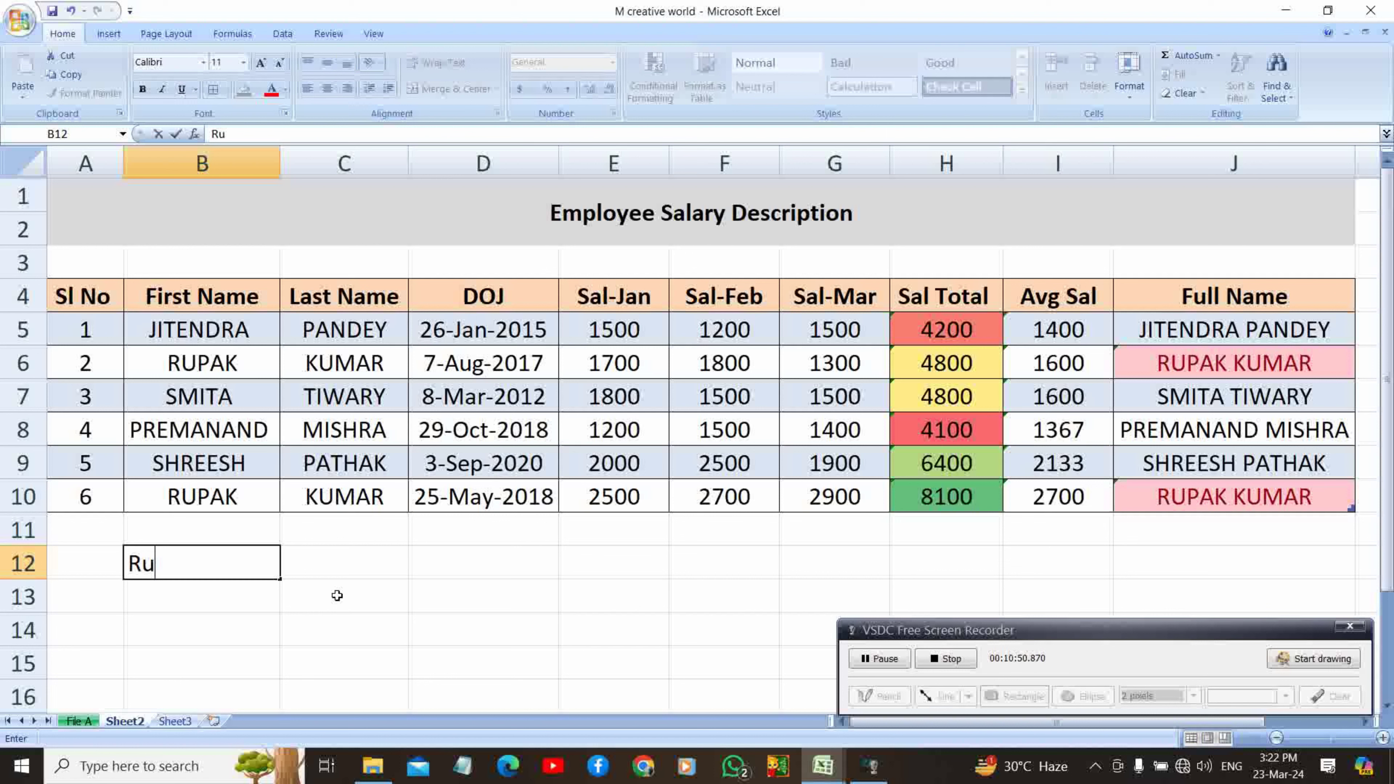
type("pak ")
type("ha")
key("BackSpace")
key("BackSpace")
type("umar")
key("BackSpace")
key("BackSpace")
key("BackSpace")
key("BackSpace")
type("Kumar ha")
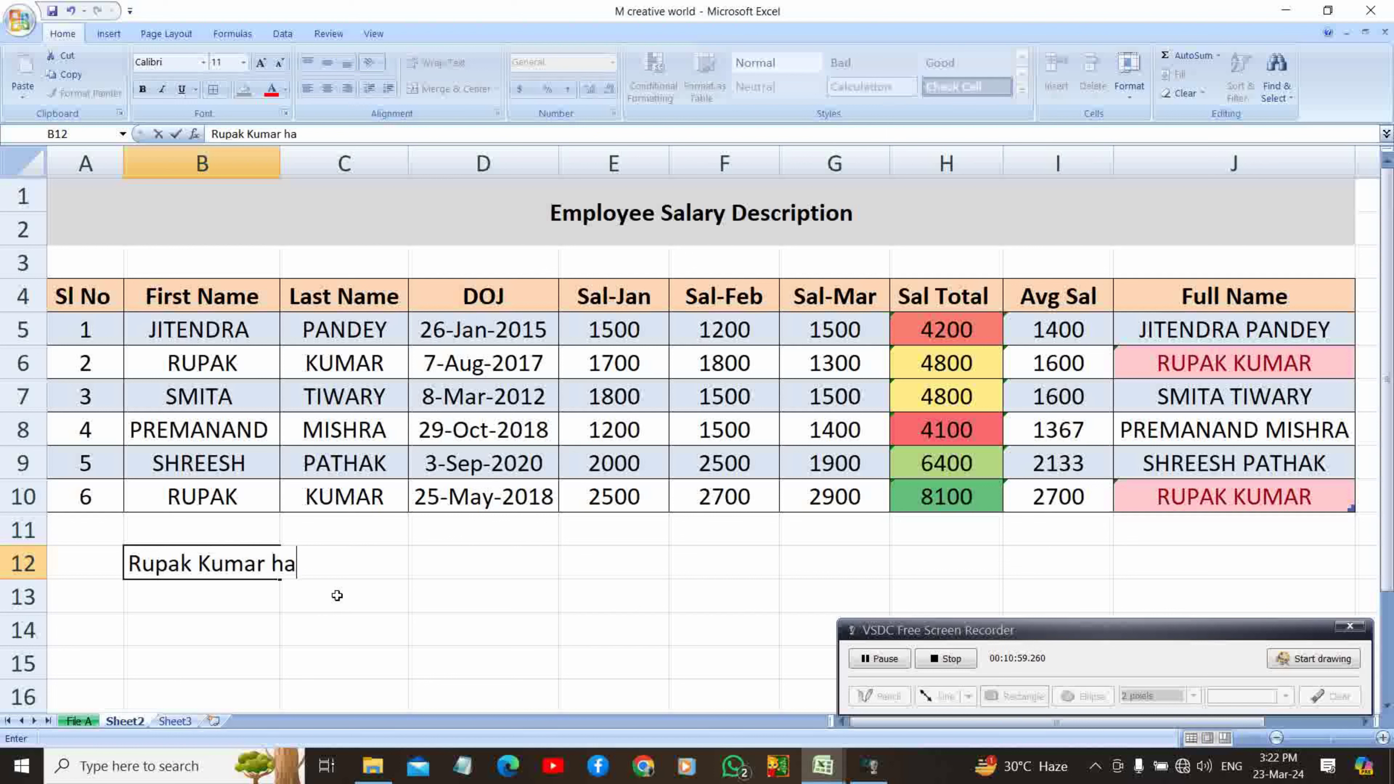
type("s the ")
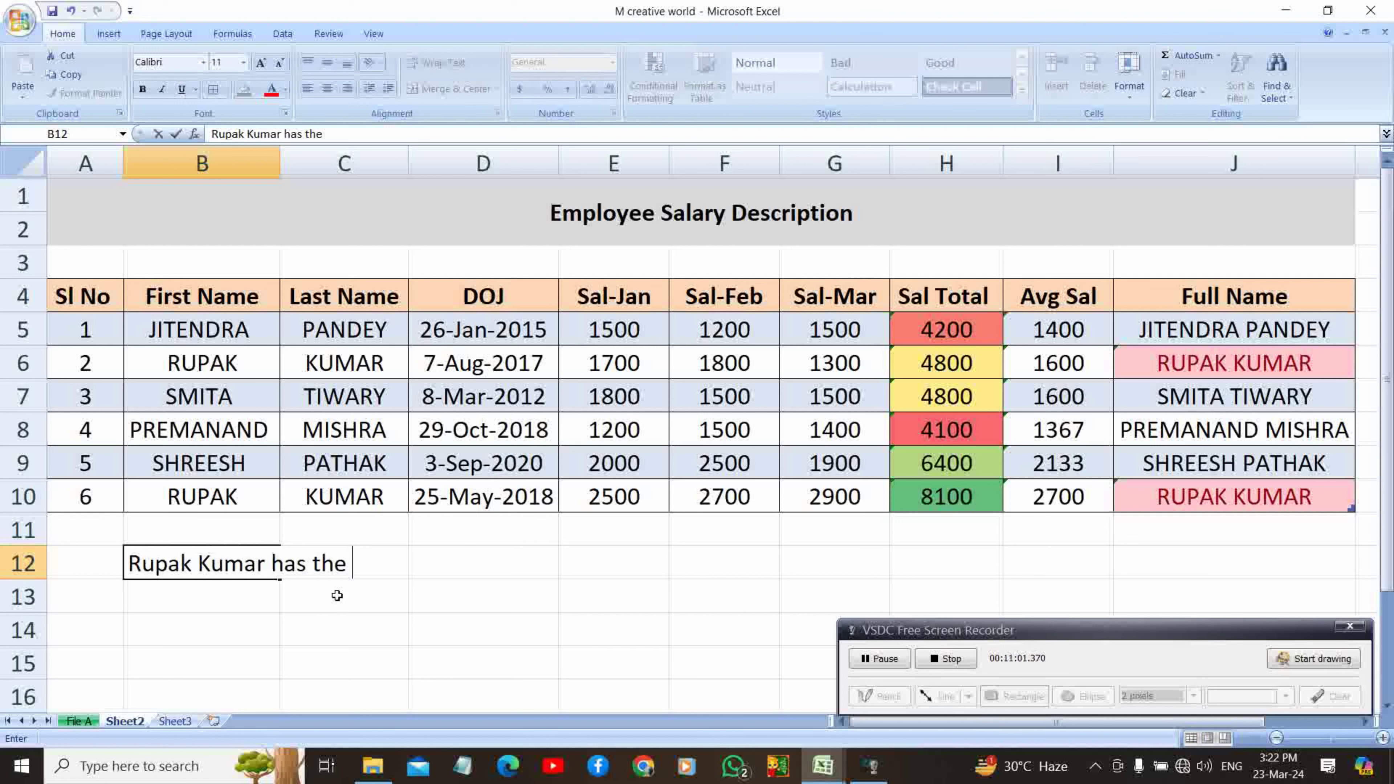
type("highes")
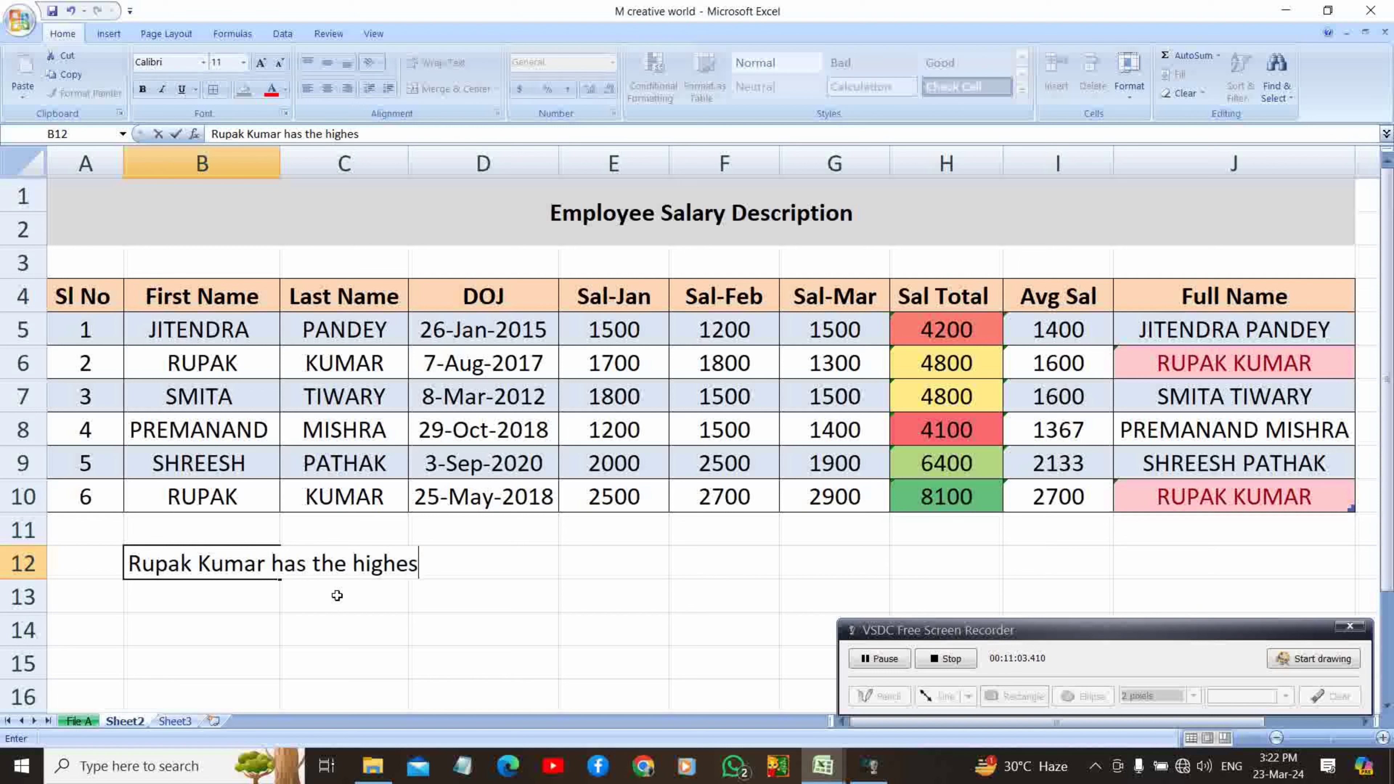
type("t")
type(" S")
type("alary")
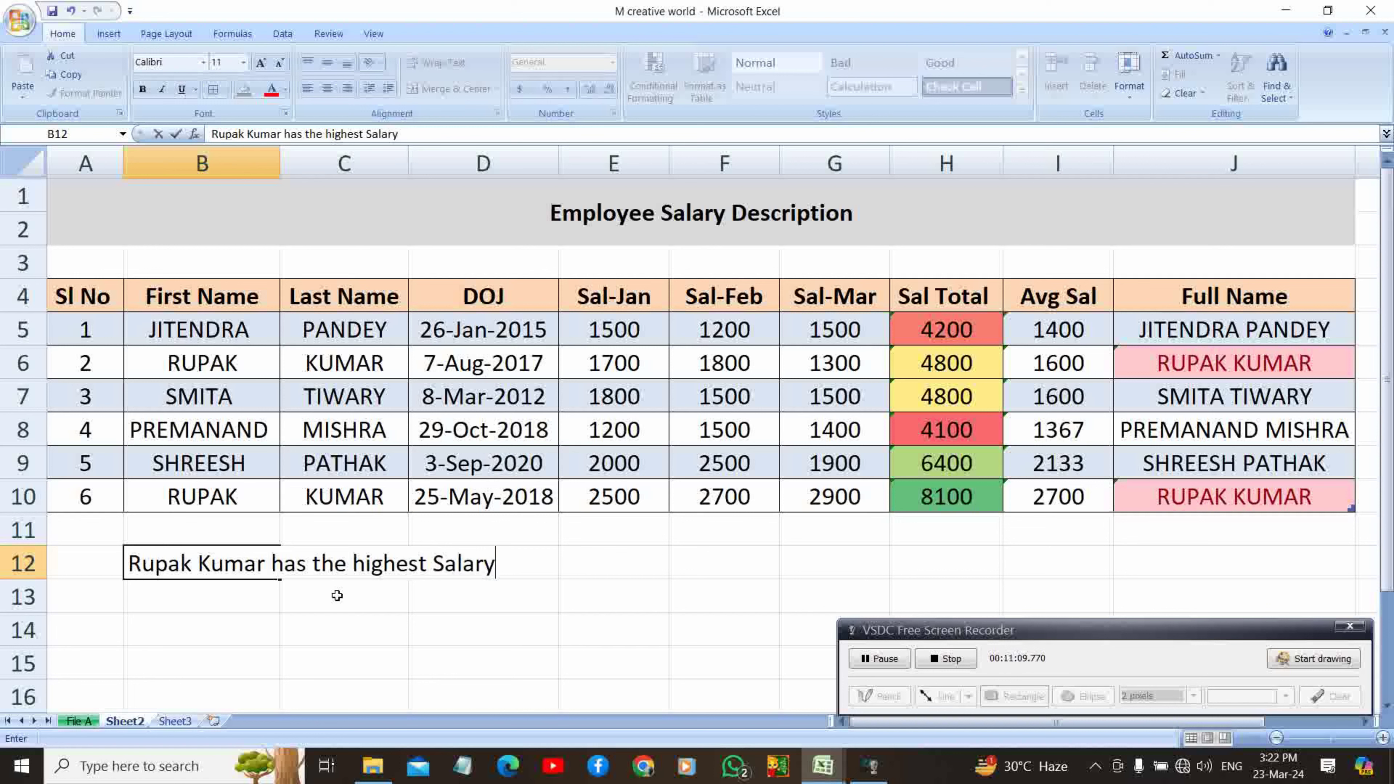
key("Return")
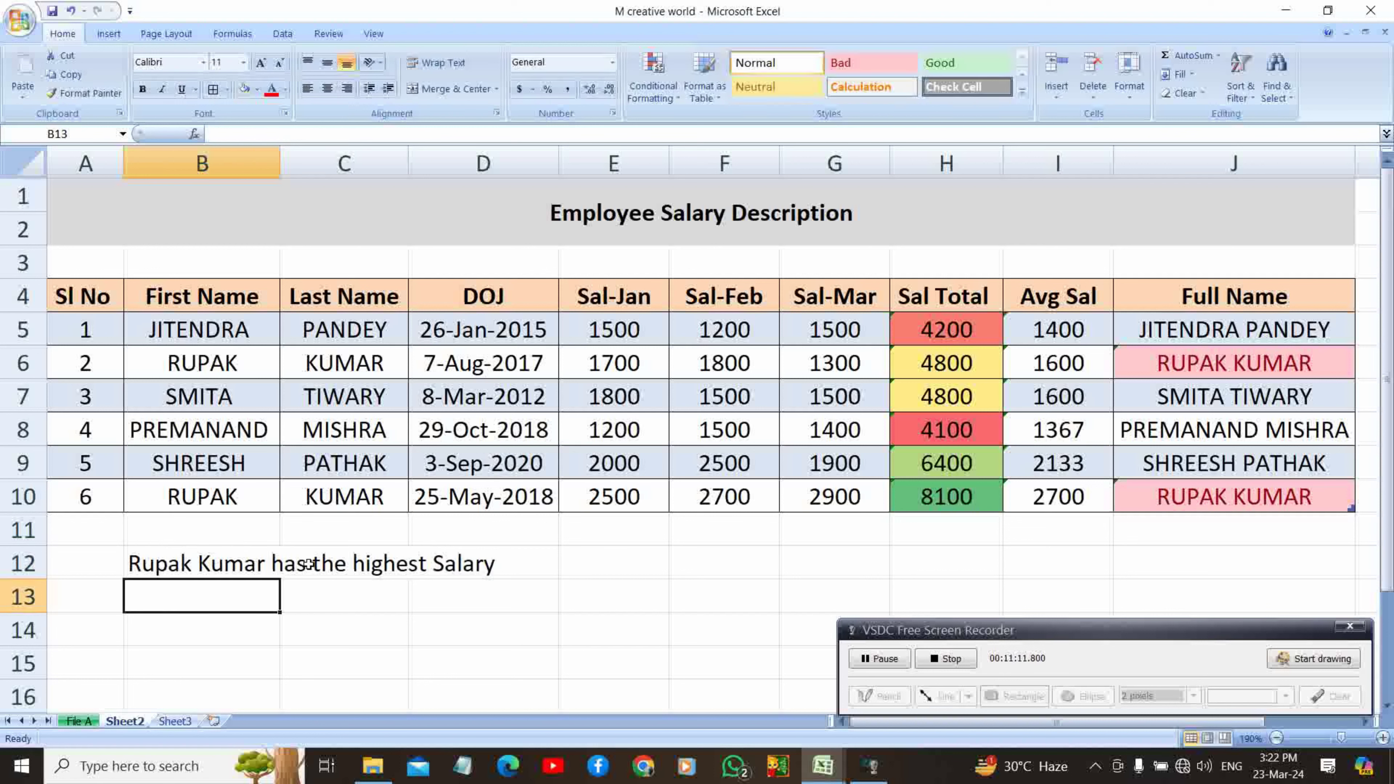
left_click(309, 564)
left_click(253, 570)
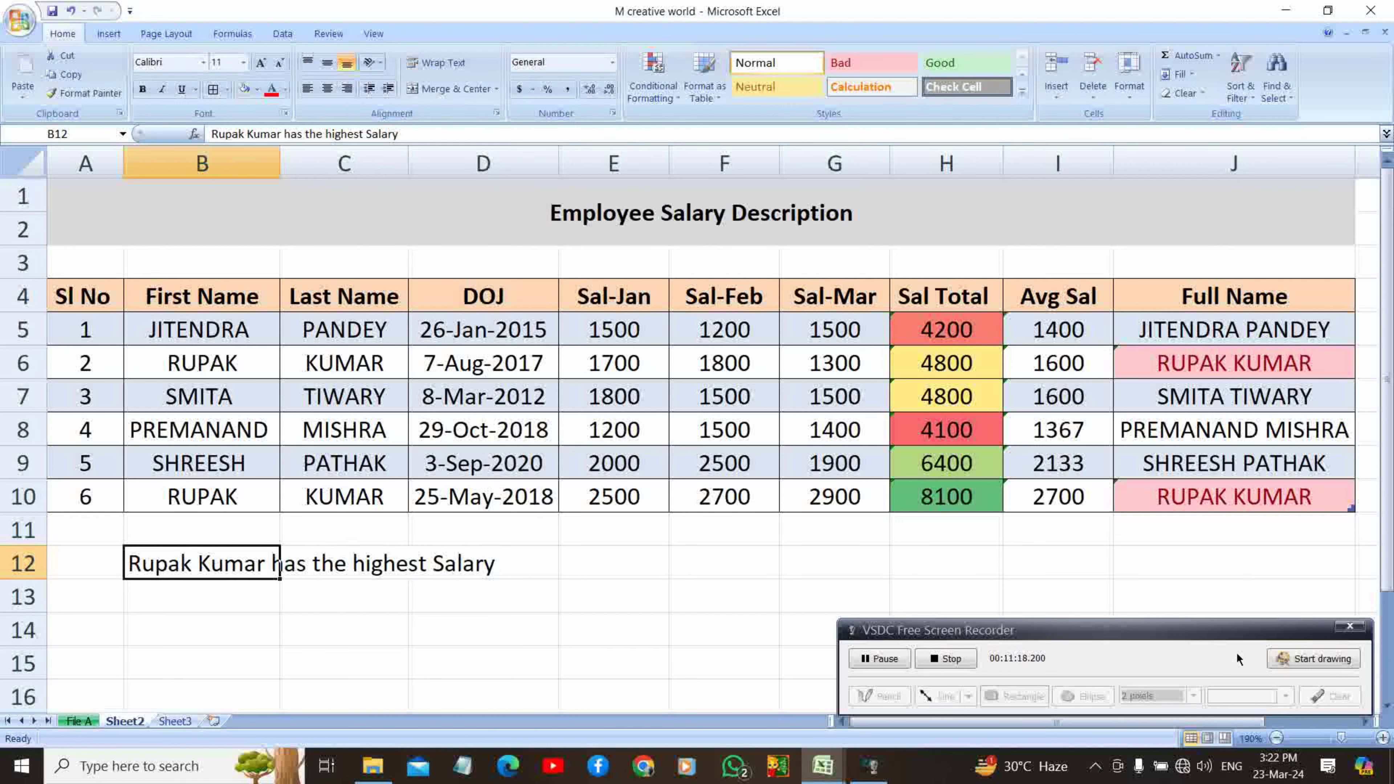
left_click(1290, 659)
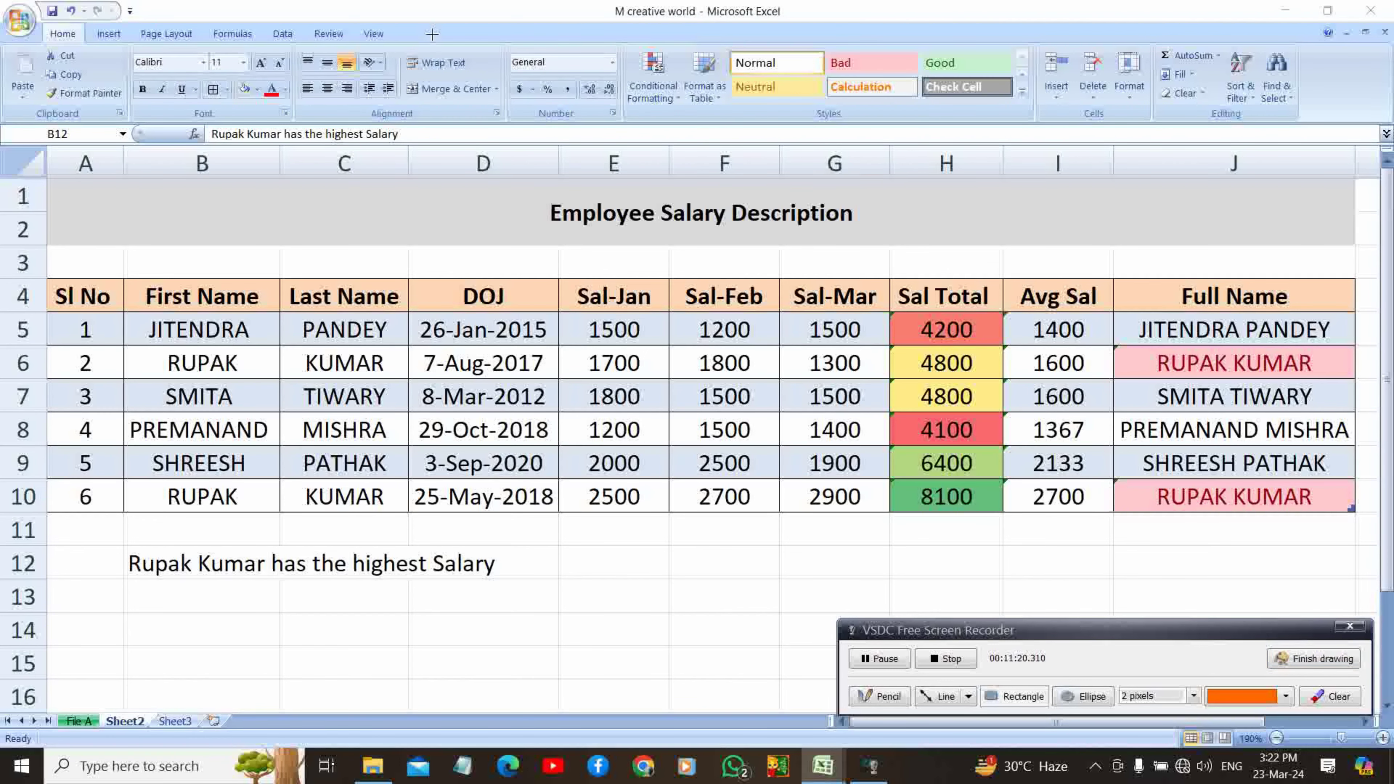
left_click_drag(387, 51, 478, 68)
left_click(1334, 697)
left_click(1344, 665)
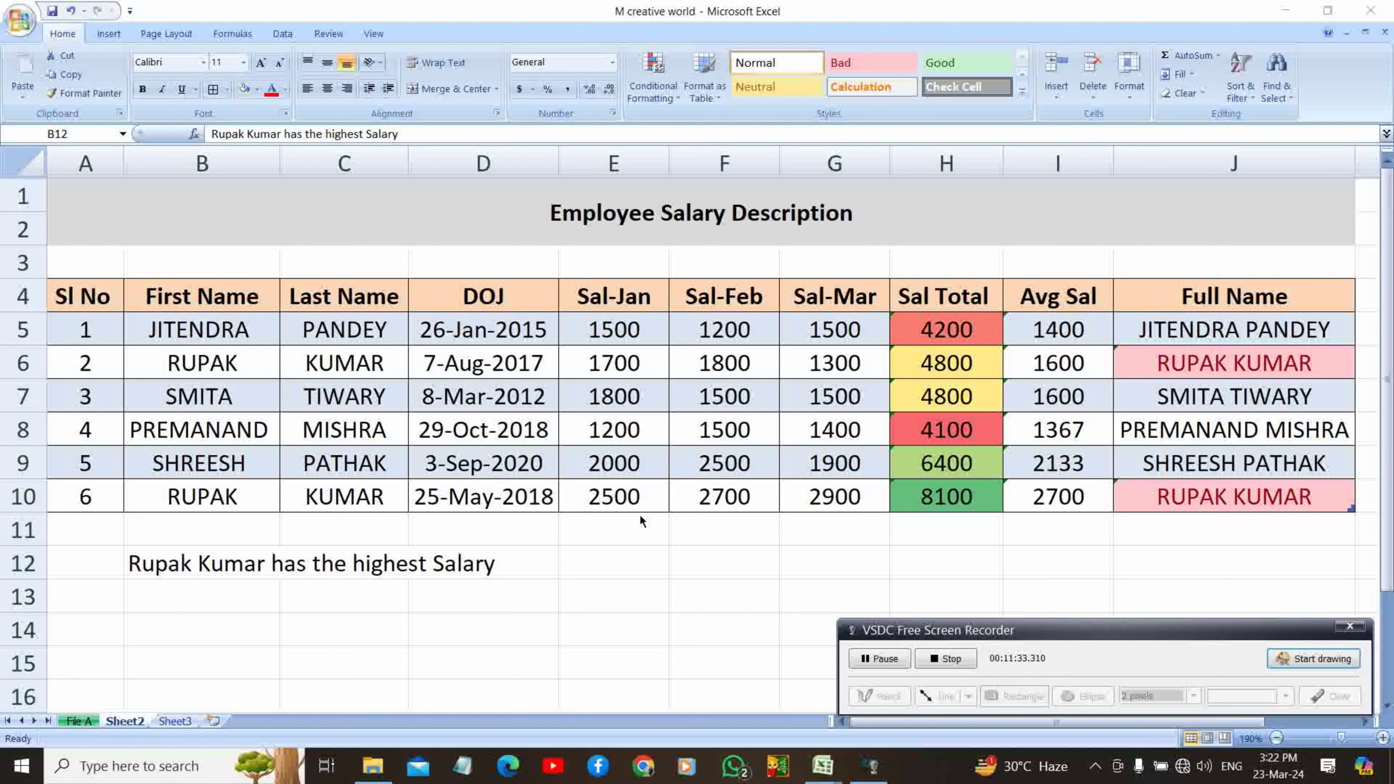
left_click(192, 564)
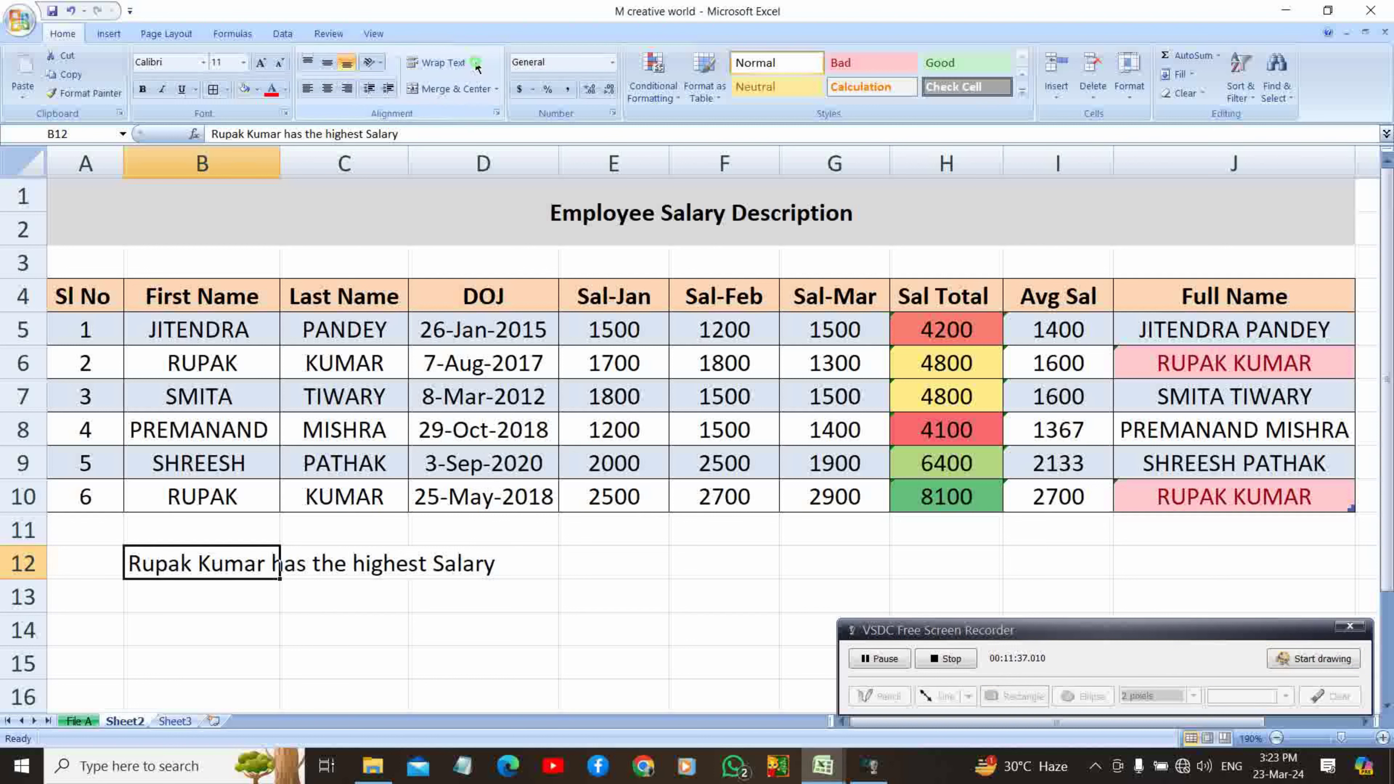
Turn on Wrap Text for the B12 note, then select B12:D12
left_click(439, 62)
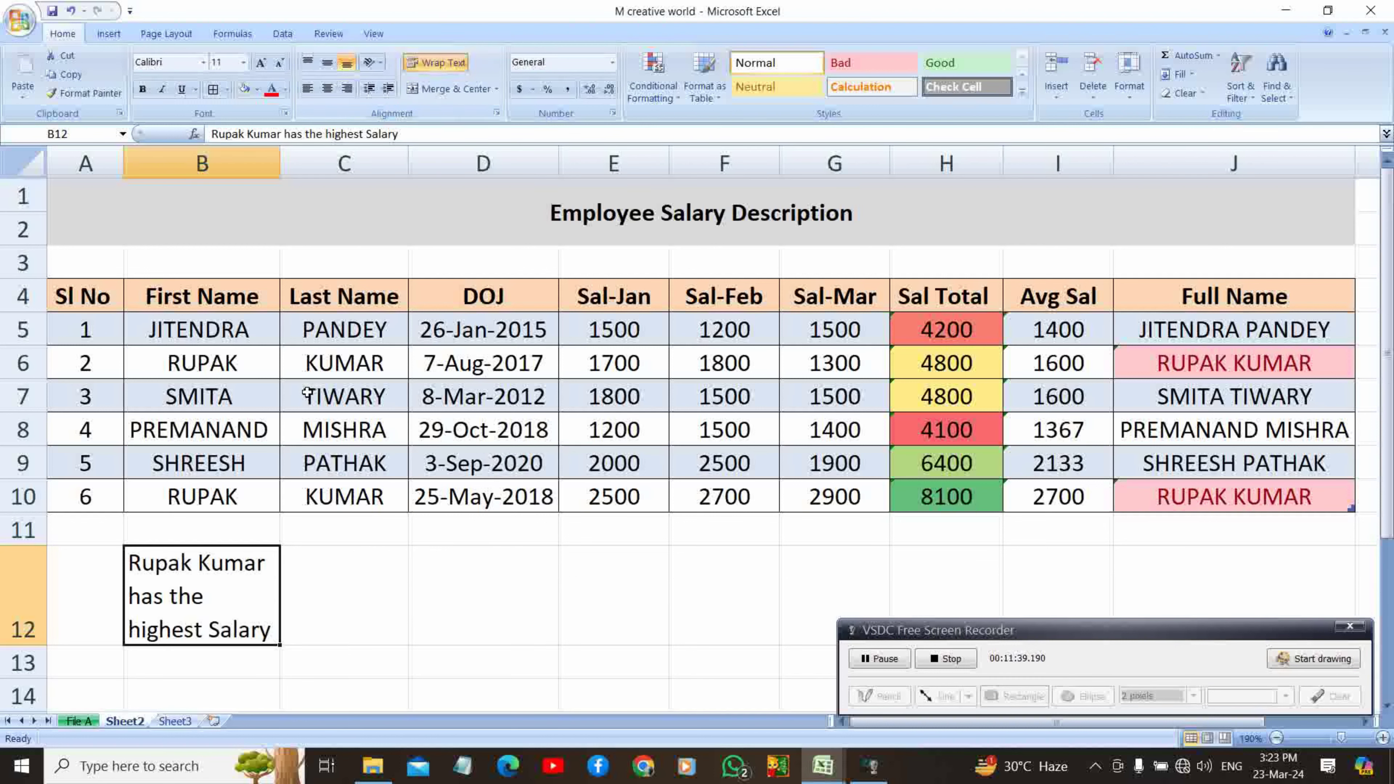
left_click(330, 607)
left_click(261, 614)
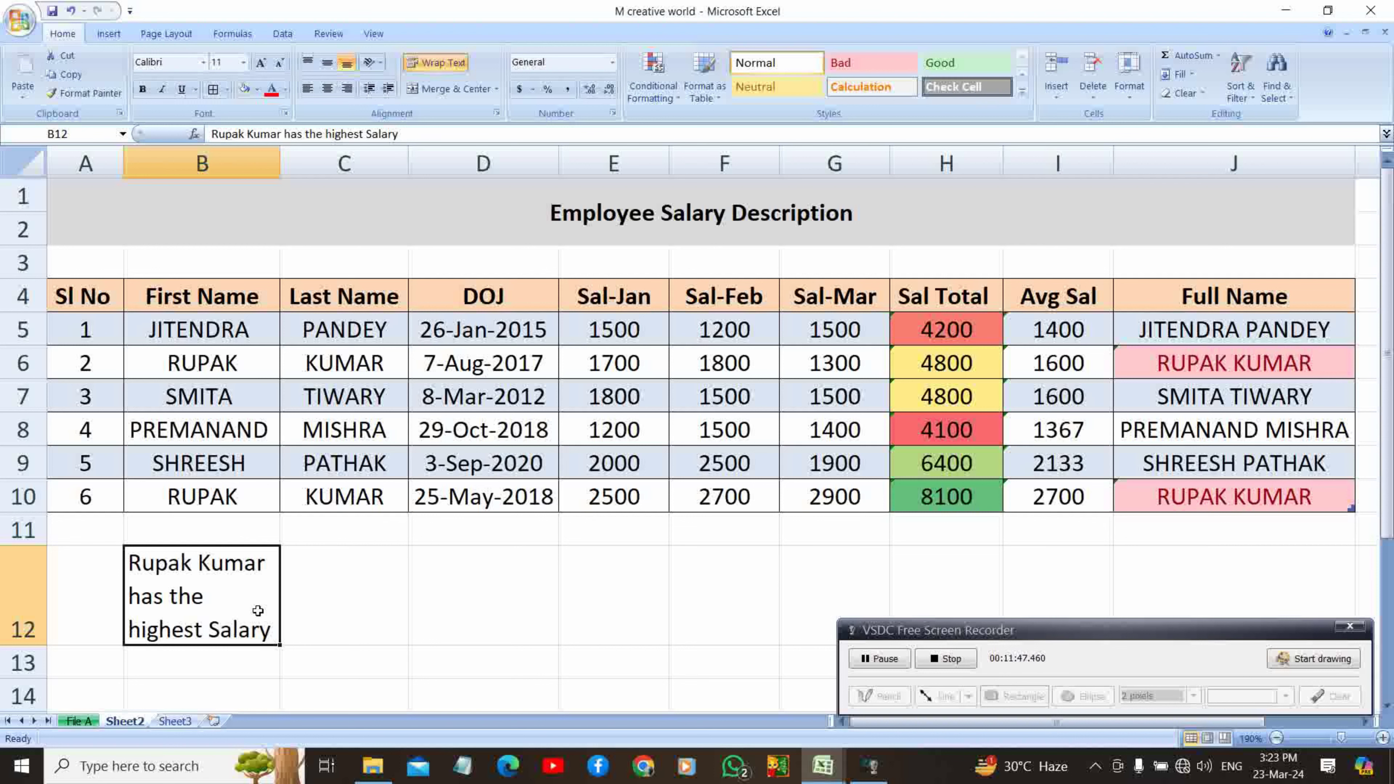
key("shift+Right")
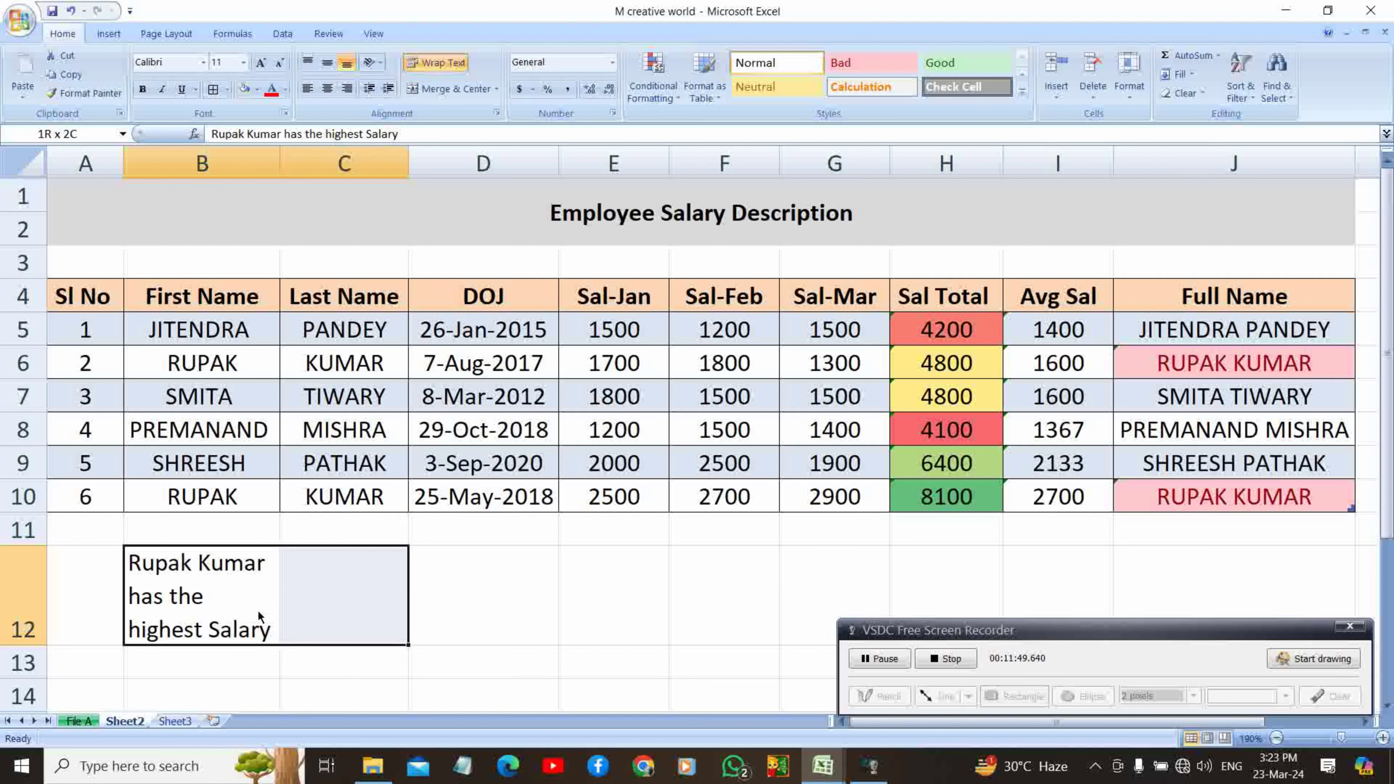
key("shift+Right")
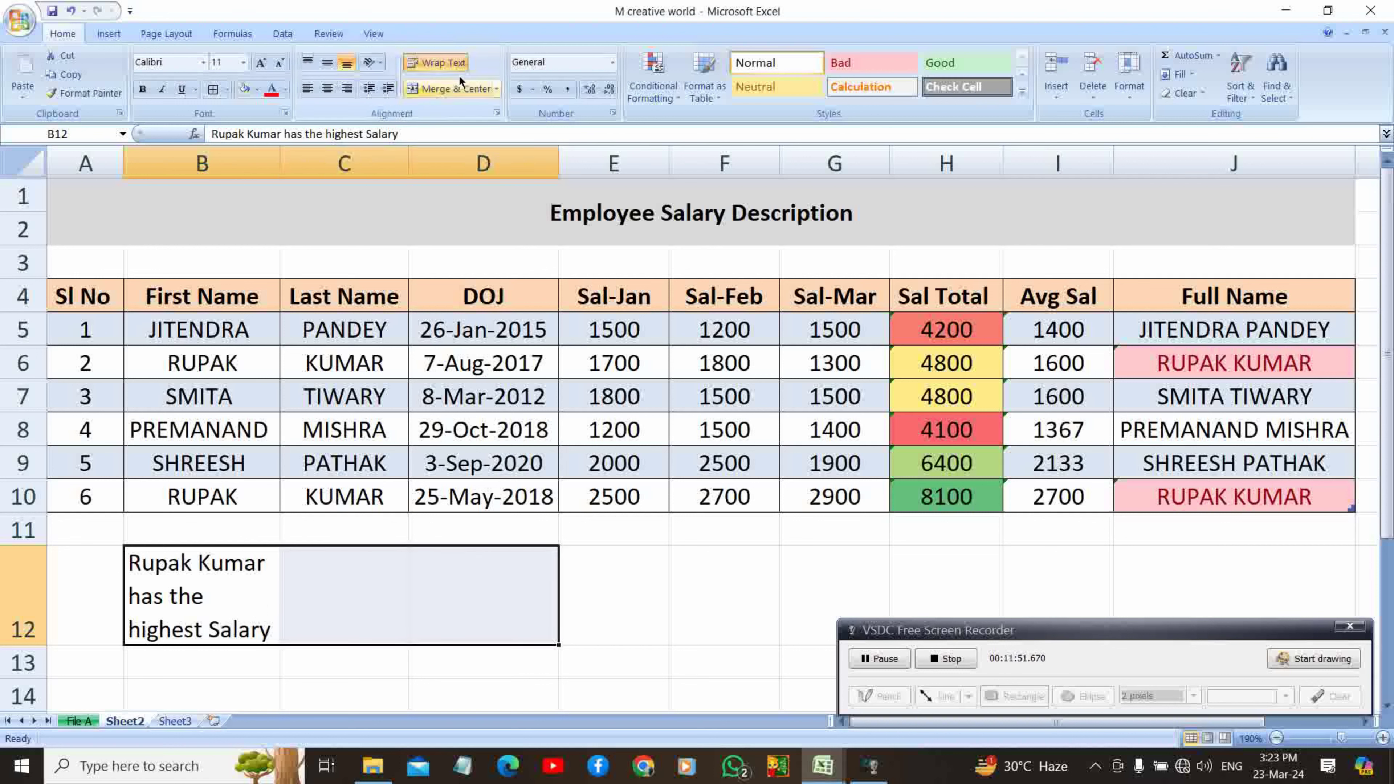
Merge and center the note across B12:D12, set top alignment, and AutoFit row 12's height
left_click(449, 90)
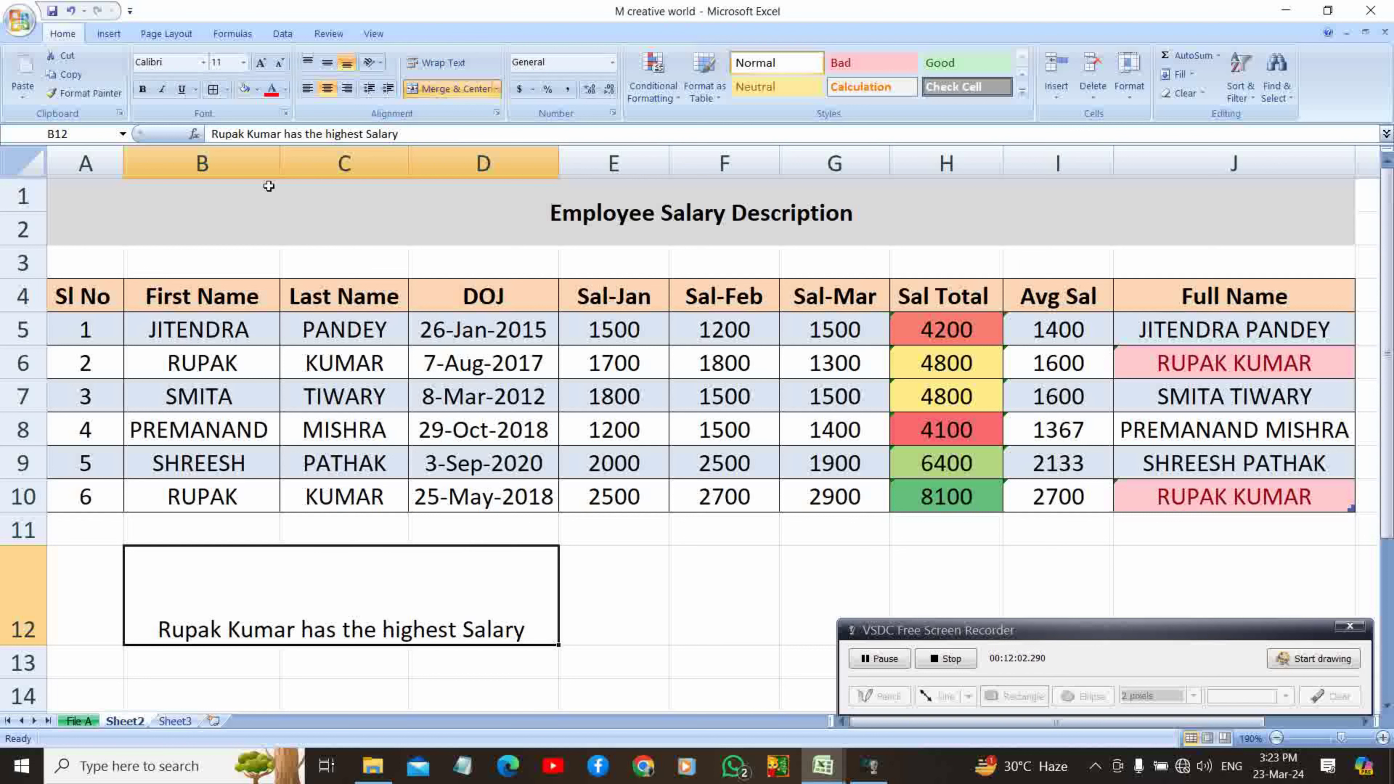
left_click(327, 64)
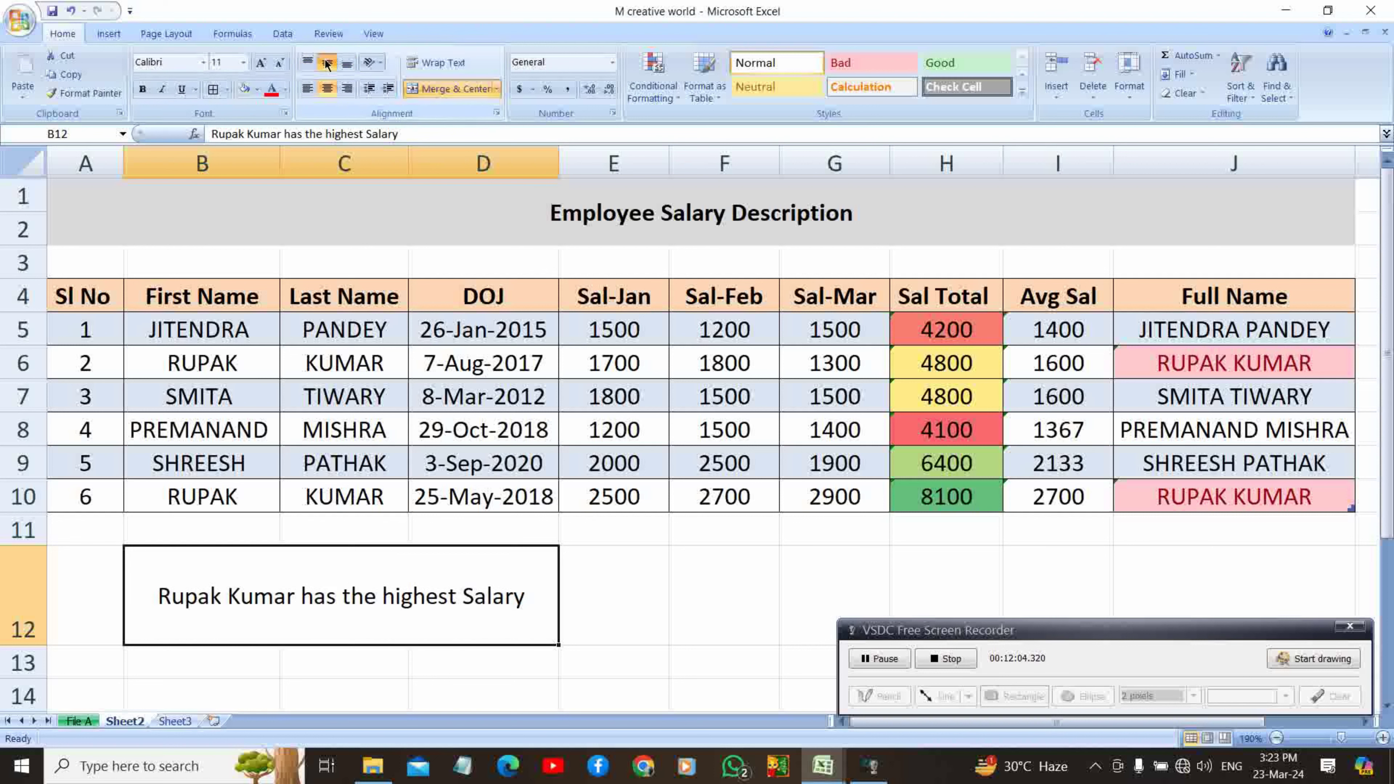
left_click(308, 61)
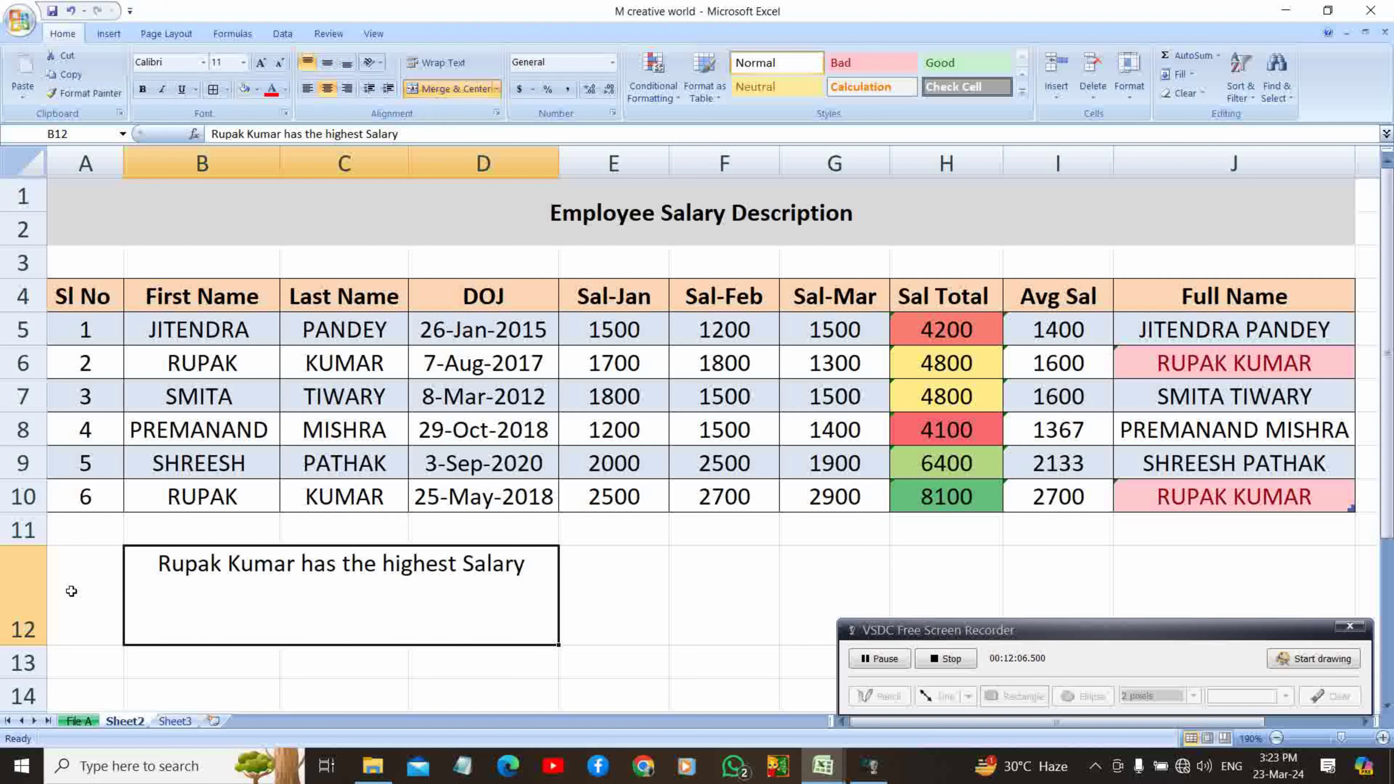
double_click(28, 646)
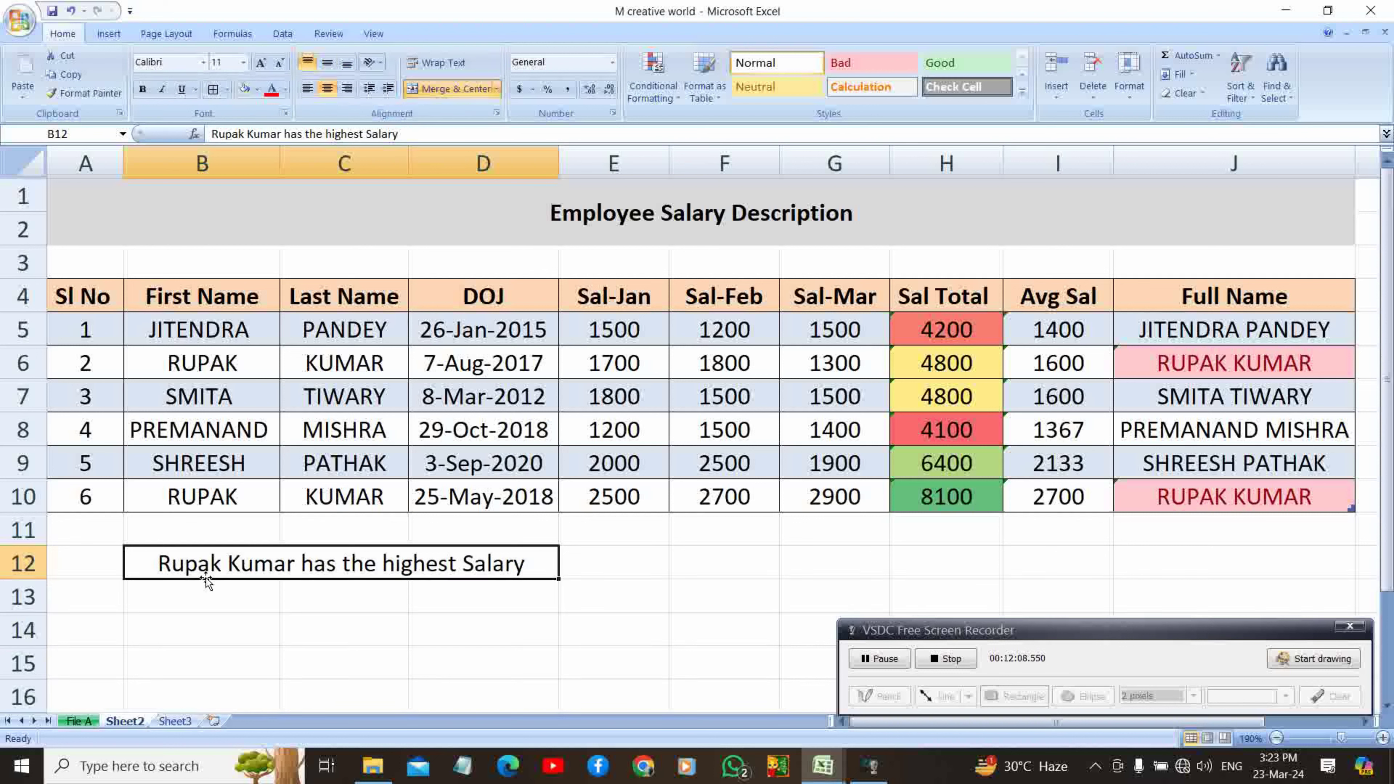